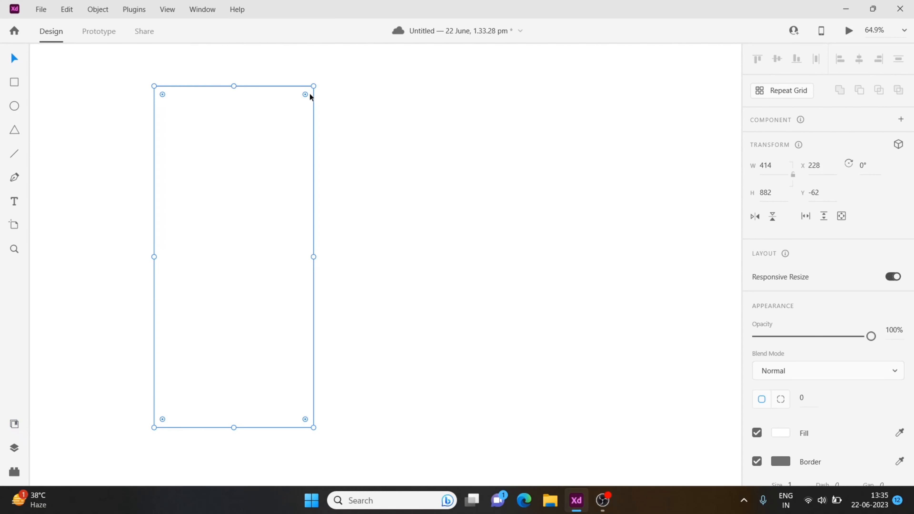
Step: Round the tall rectangle's corners to a radius of 36 and widen it to 424
drag(306, 95, 299, 102)
drag(312, 256, 317, 257)
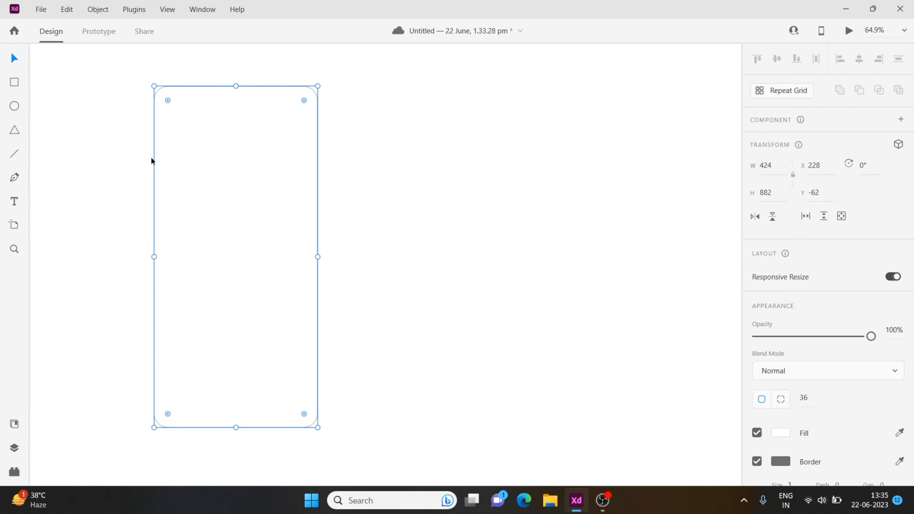
Step: Draw a rectangle about 424 × 434 over the upper half of the tall frame and round its corners
click(14, 82)
drag(164, 83, 318, 251)
drag(164, 167, 154, 167)
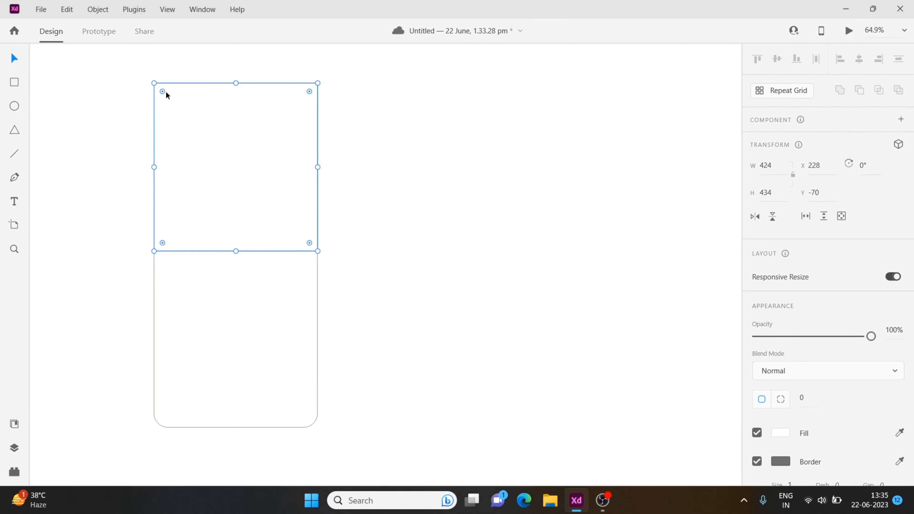
drag(163, 93, 172, 101)
drag(224, 140, 234, 144)
click(350, 179)
Step: Import the pink lemonade can image, scale it down and place it over the upper rounded rectangle
click(40, 9)
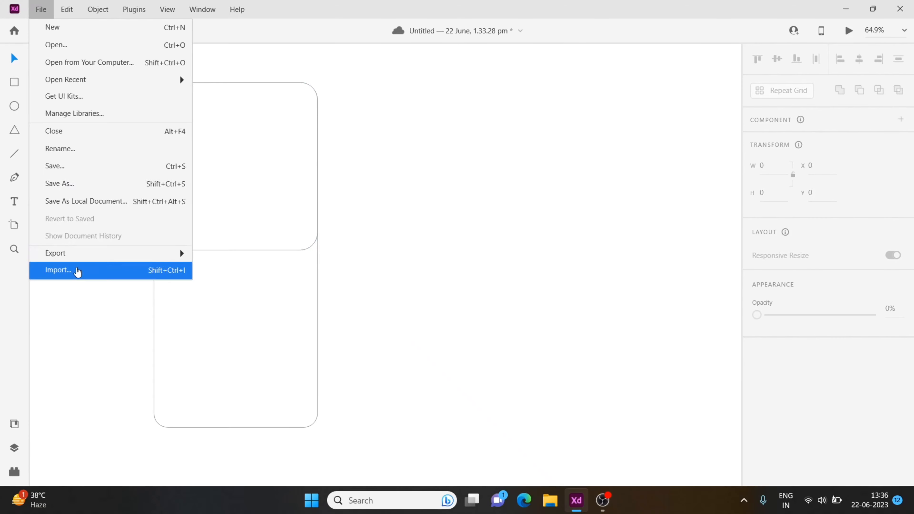
click(75, 269)
scroll(171, 142, down, 2)
double_click(157, 123)
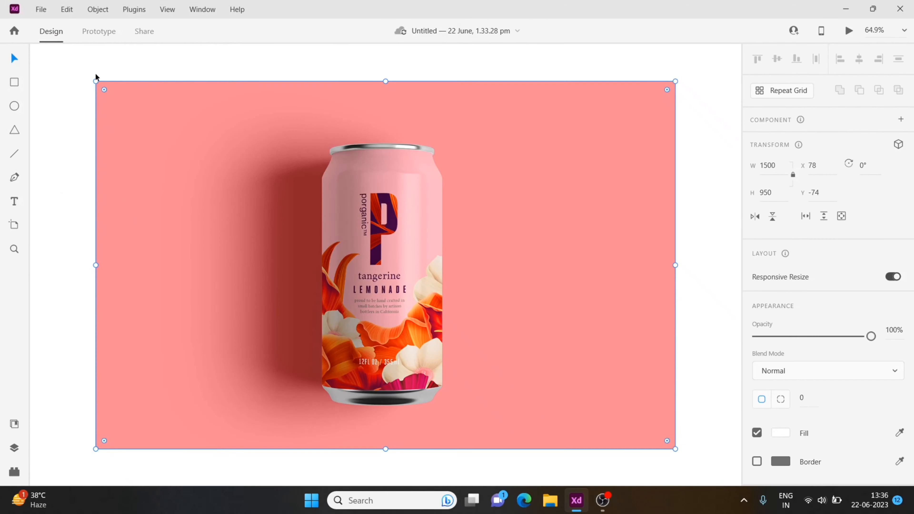
drag(96, 78, 372, 256)
drag(446, 336, 184, 218)
Step: Send the can image behind the upper rounded rectangle and mask it with that shape
right_click(215, 114)
click(261, 392)
shift+click(187, 160)
key(ctrl+shift+m)
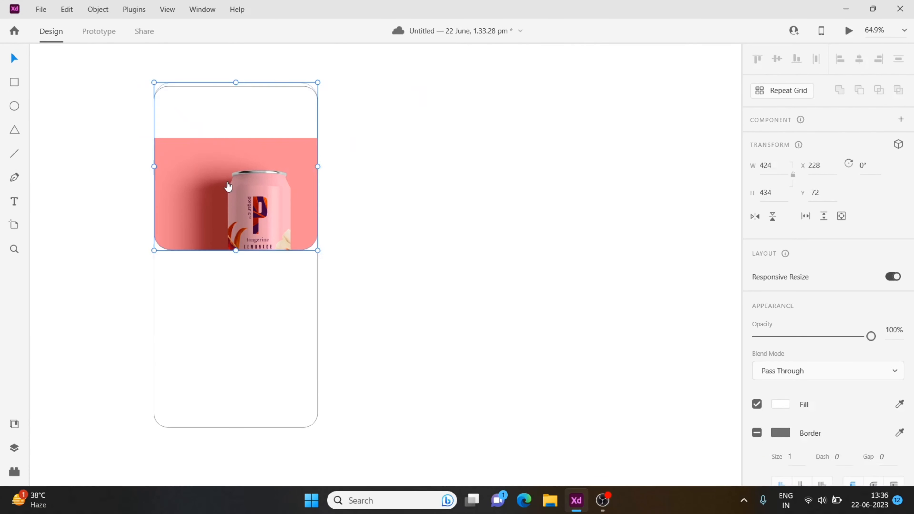
Step: Reposition the can image inside its mask so the picture fills the whole shape and shows the complete can
double_click(225, 181)
drag(226, 180, 199, 109)
click(529, 166)
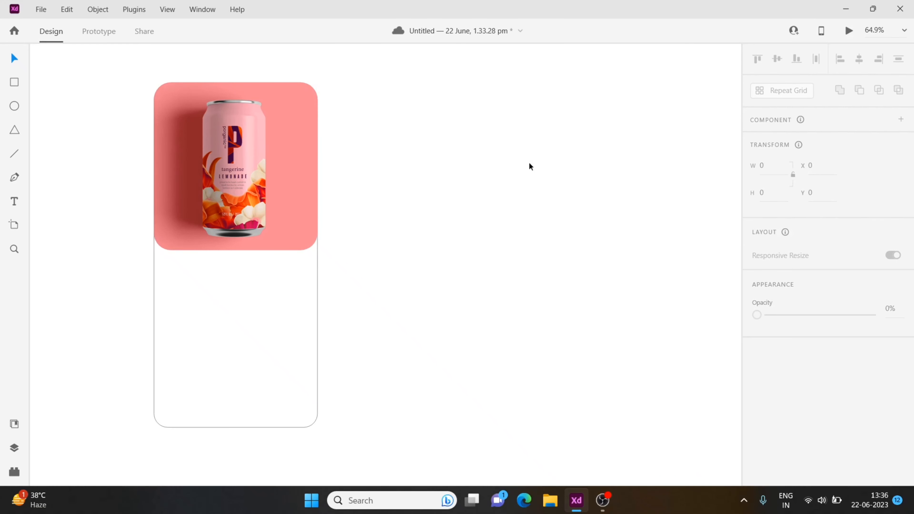
Step: Extend the masked can image's lower edge to a height of 451
click(233, 248)
drag(233, 249, 235, 257)
click(440, 272)
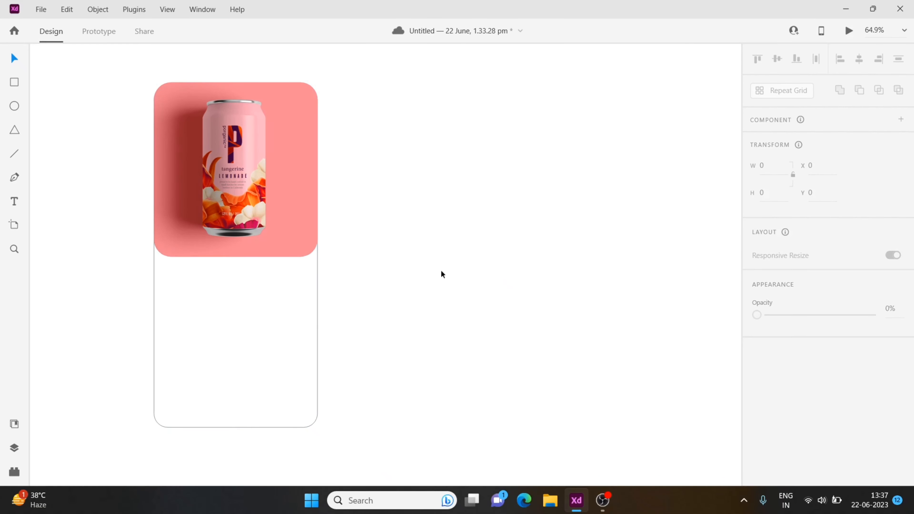
Step: Draw a 40 × 40 square in the can image's upper-left corner, with corner radius 8 and no border
click(14, 82)
drag(159, 91, 175, 117)
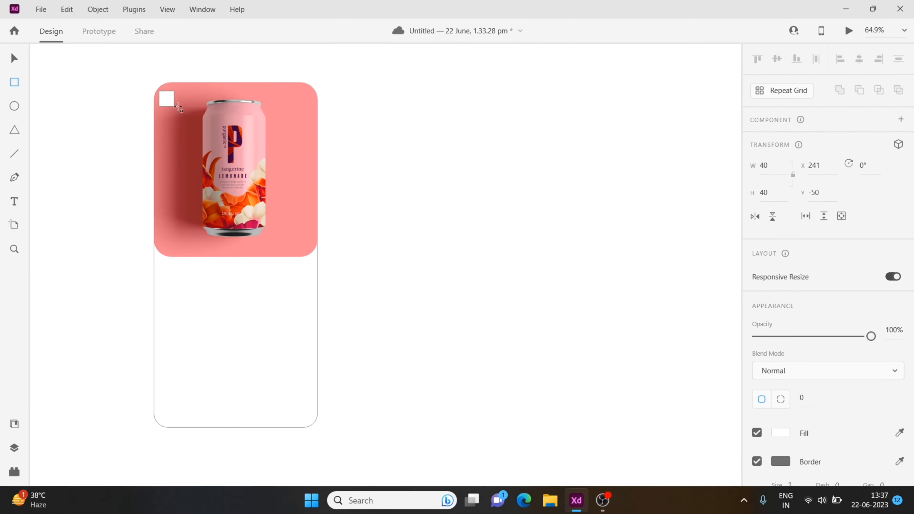
click(762, 400)
click(806, 398)
text(7)
key(Return)
click(757, 461)
Step: Fill the small square with pink sampled from the image, adjusted to #E29DA2, and reduce the fill's opacity to 72%
scroll(789, 363, down, 2)
click(780, 366)
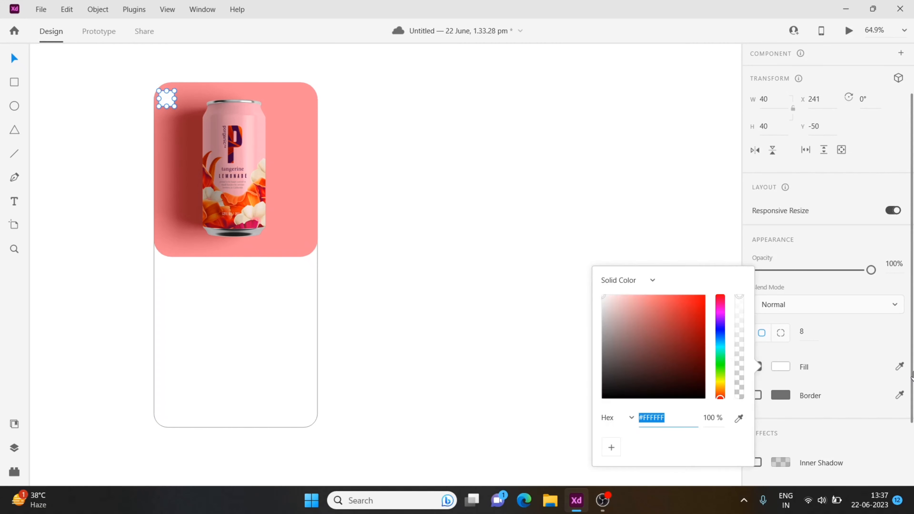
click(738, 418)
click(299, 189)
click(780, 366)
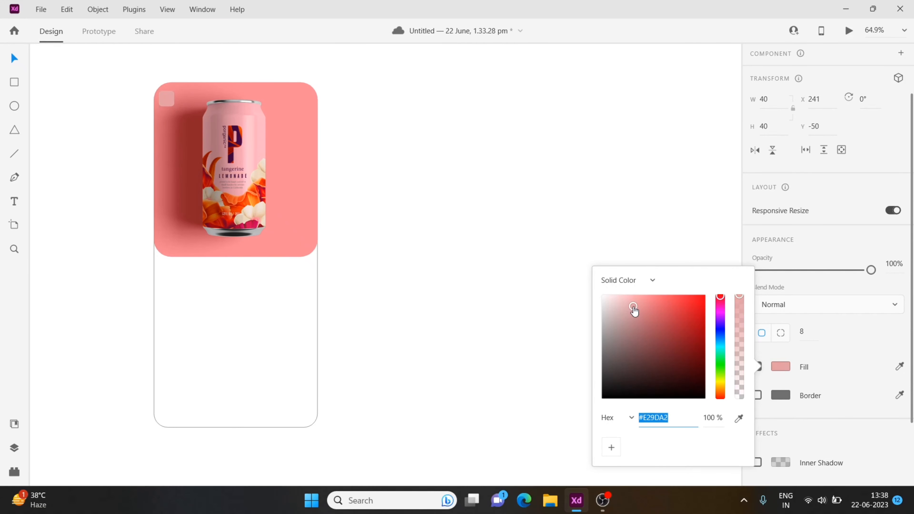
drag(740, 296, 739, 346)
click(582, 181)
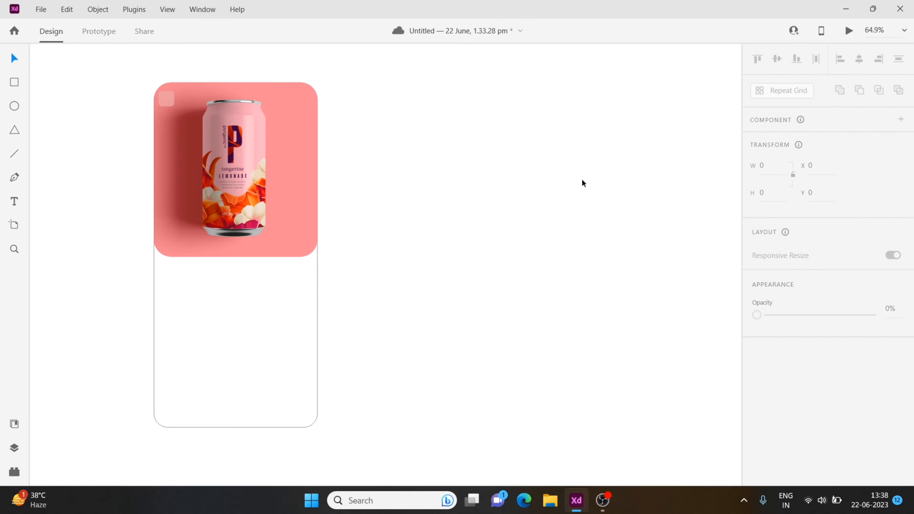
Step: Lighten the small square's fill colour to #F7D5D8
click(166, 98)
click(780, 433)
drag(633, 320, 618, 318)
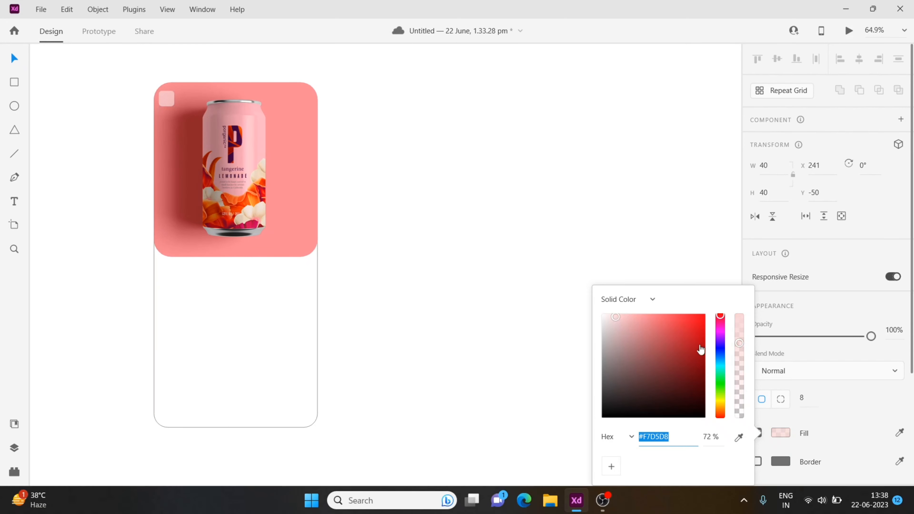
click(511, 230)
Step: Import the arrow-left-s-line (1) icon and move it toward the small pink square
click(41, 11)
click(60, 272)
scroll(180, 157, down, 8)
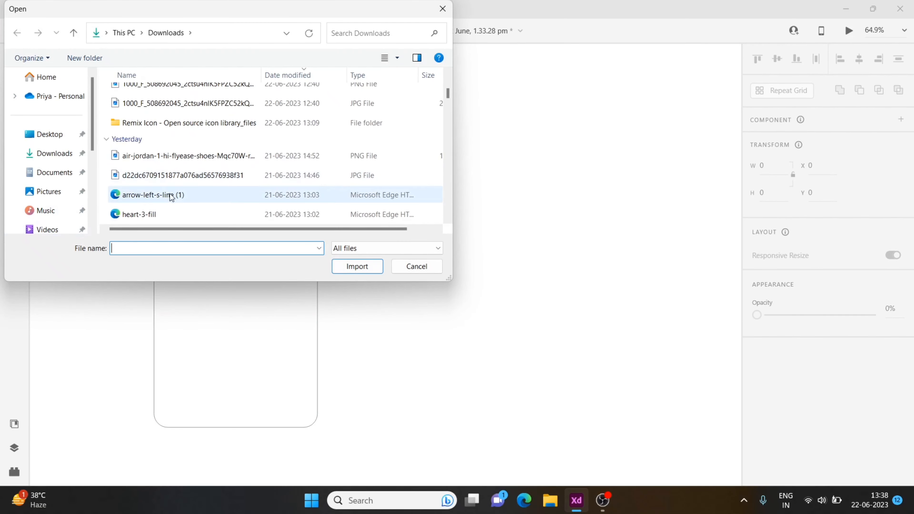
click(170, 194)
click(357, 266)
drag(368, 289, 147, 113)
Step: Fill the back arrow white and nudge it into place inside the small pink square
click(780, 403)
click(602, 314)
drag(177, 85, 171, 104)
key(Up)
key(Up)
key(Up)
key(Up)
key(Up)
key(Up)
key(Up)
key(Up)
key(Up)
key(Up)
key(Up)
key(Up)
key(Up)
key(Up)
key(Up)
key(Up)
key(Up)
key(Up)
key(Right)
key(Right)
key(Right)
key(Right)
key(Right)
key(Right)
key(Right)
key(Right)
key(Right)
key(Right)
key(Right)
key(Right)
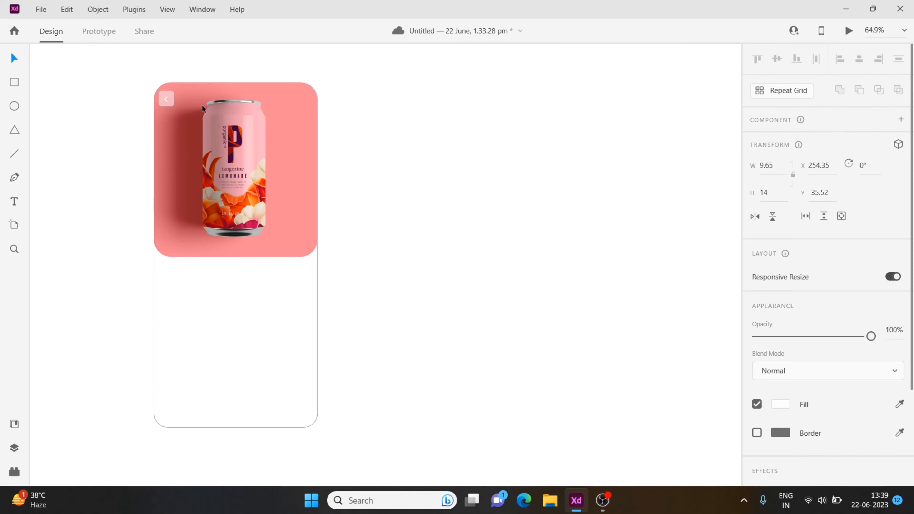
click(474, 175)
Step: Import the more-2-fill icon and fill it with #F3F3F3
key(ctrl+shift+i)
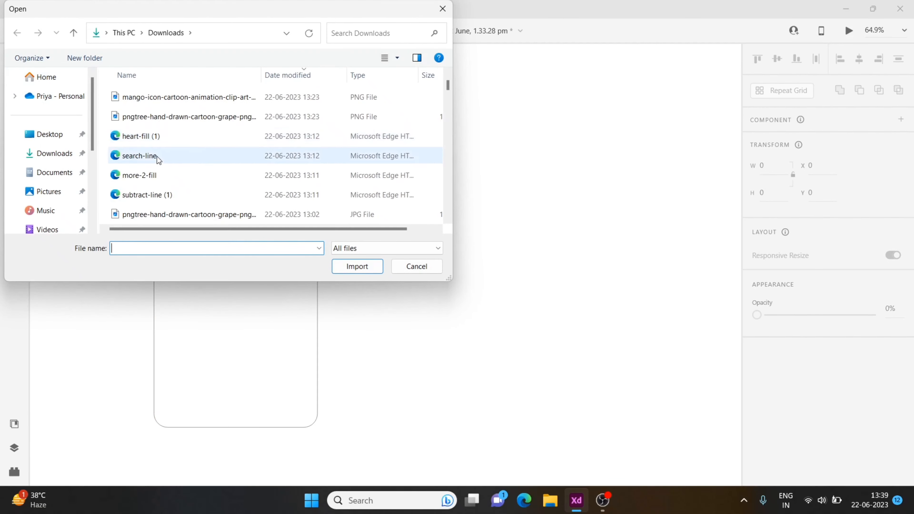
double_click(157, 157)
drag(385, 268, 383, 286)
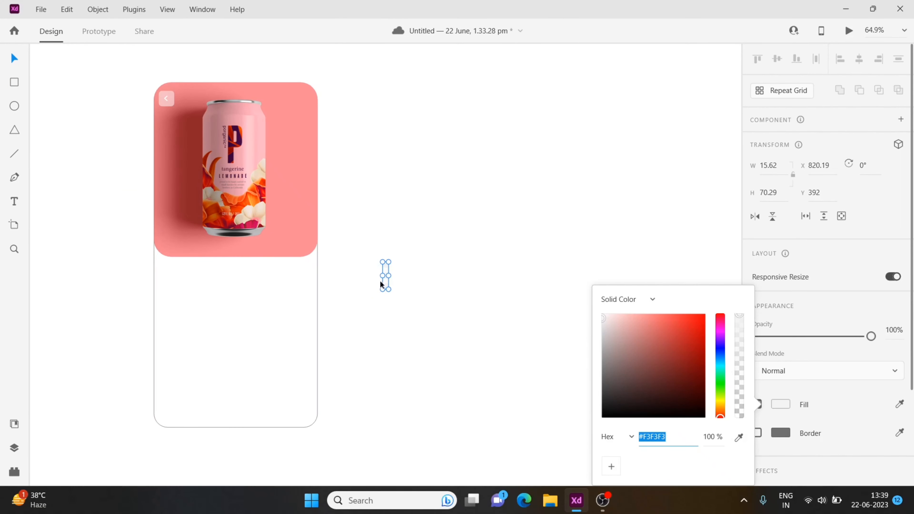
click(519, 283)
click(385, 271)
drag(388, 275, 287, 145)
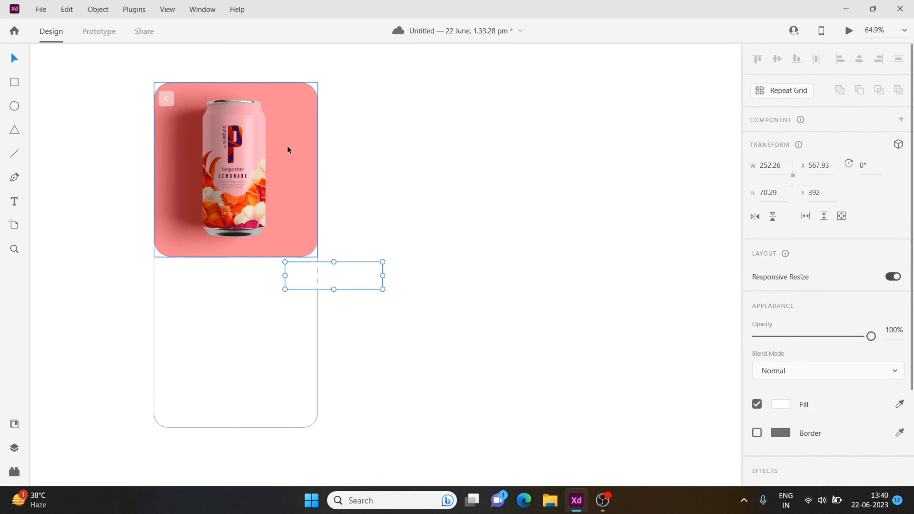
drag(348, 278, 427, 242)
key(ctrl+z)
key(ctrl+z)
key(ctrl+z)
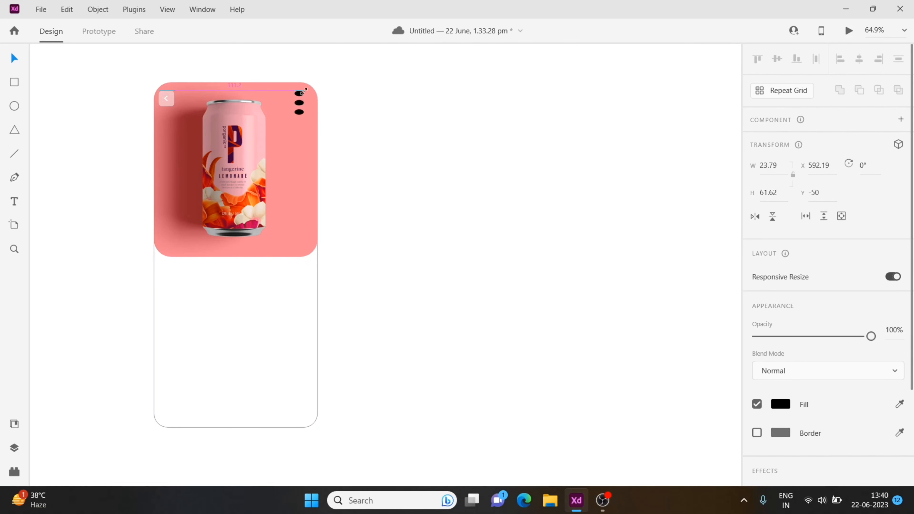
Step: Shrink the three-dot icon to about 5 × 22 in the can image's upper-right corner and fill it off-white
key(ctrl+z)
mouse_move(300, 88)
mouse_down()
mouse_move(294, 111)
mouse_move(303, 95)
mouse_up()
key(ctrl+z)
click(294, 109)
click(780, 404)
click(303, 95)
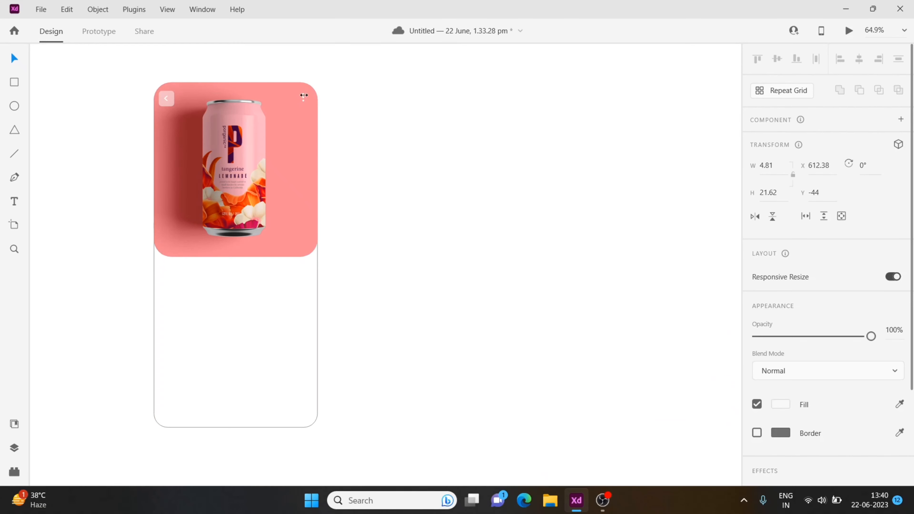
click(465, 176)
Step: Lock the masked can image so the back button above it can be selected separately
drag(149, 77, 176, 122)
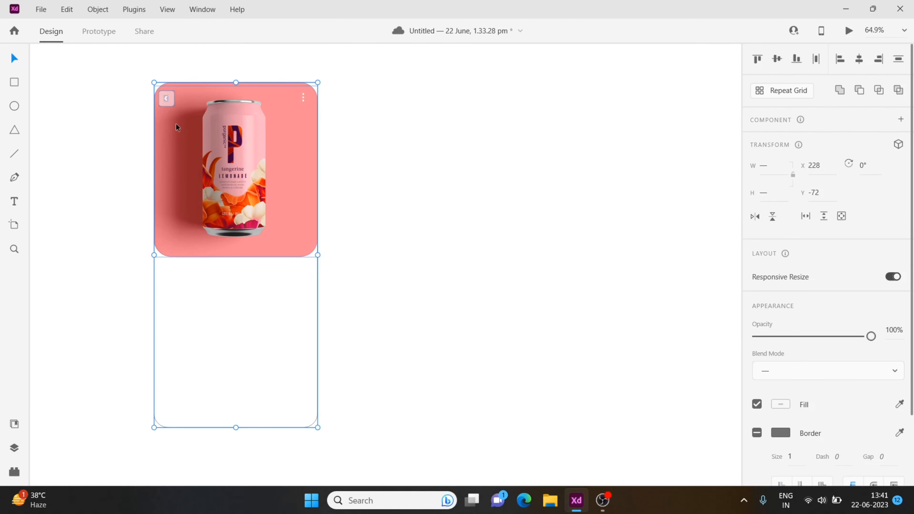
key(ctrl+z)
key(ctrl+z)
drag(179, 83, 181, 123)
right_click(184, 99)
click(203, 108)
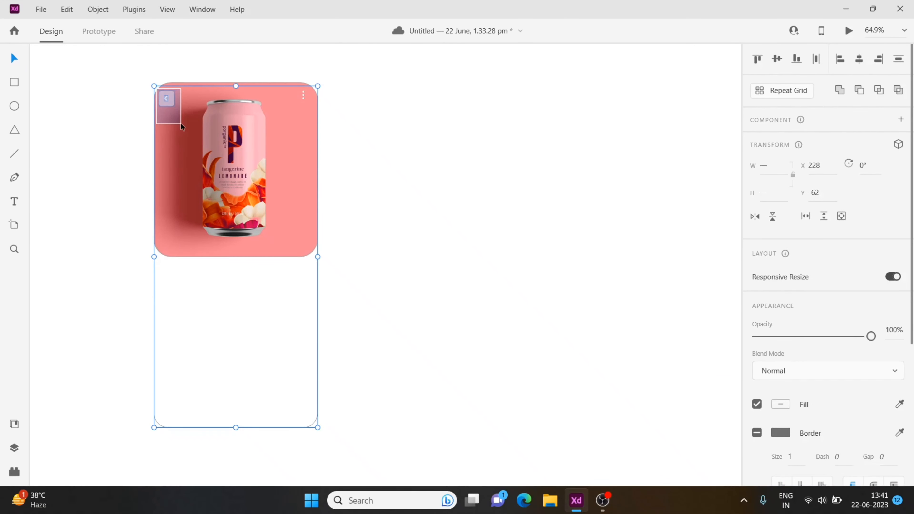
click(211, 123)
click(170, 102)
click(166, 98)
click(157, 94)
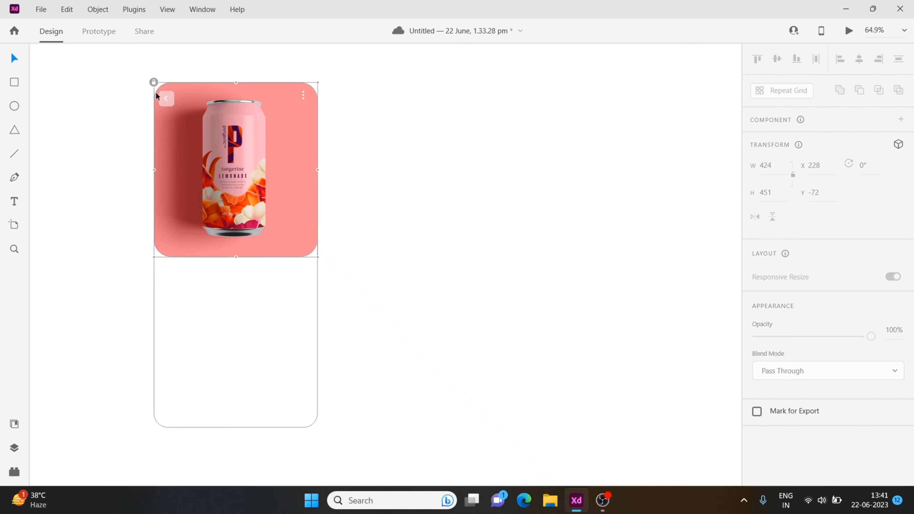
Step: Shift the back button's pink square and arrow slightly inward from the can image's left edge
drag(157, 94, 180, 117)
click(429, 161)
click(291, 144)
click(400, 142)
click(168, 101)
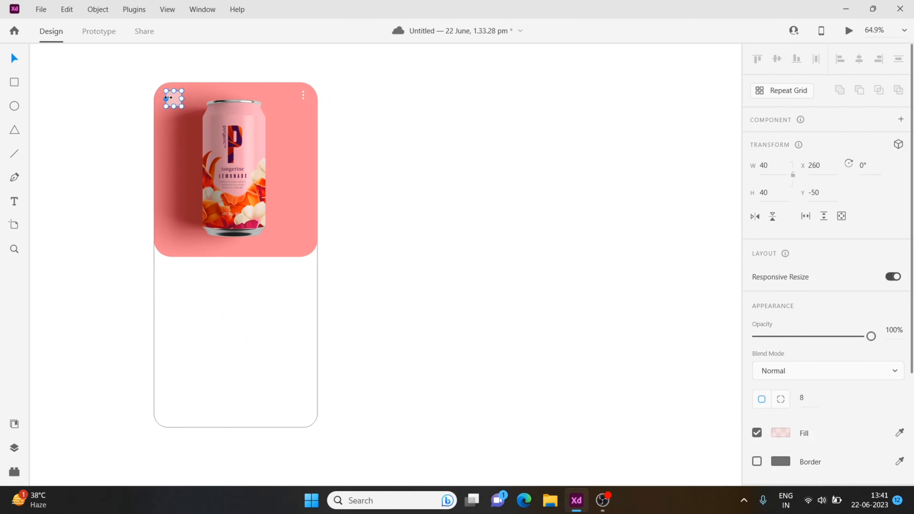
click(166, 99)
key(Left)
click(404, 187)
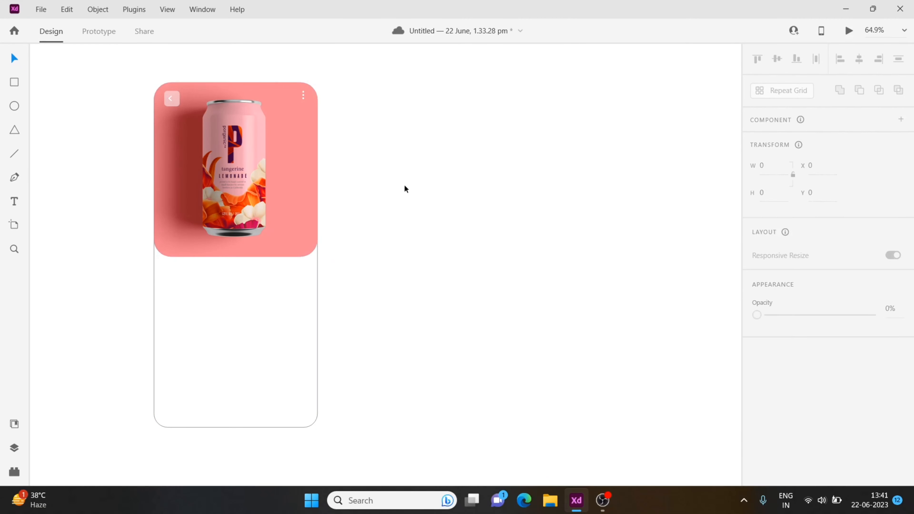
Step: Nudge the back arrow 3 units to the right to centre it in its square
click(171, 99)
click(14, 248)
drag(130, 75, 273, 176)
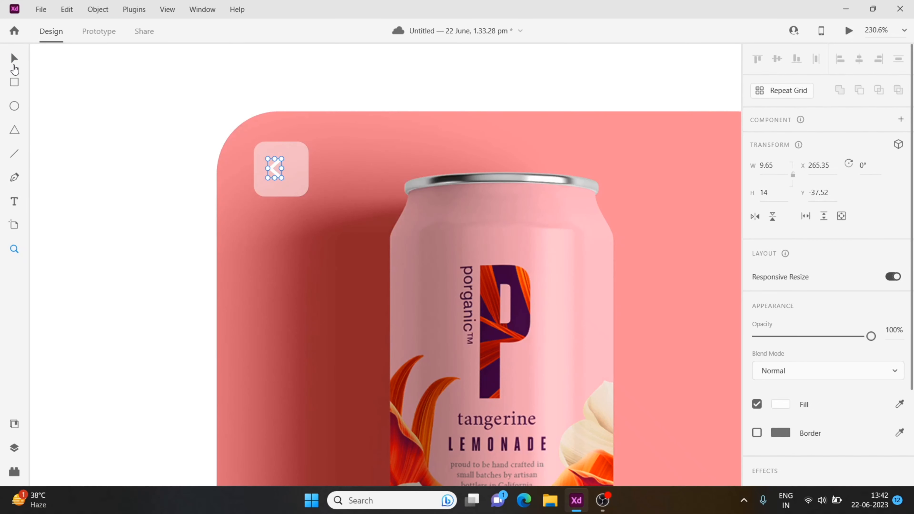
click(14, 65)
click(274, 169)
click(275, 171)
key(Right)
key(Right)
key(Right)
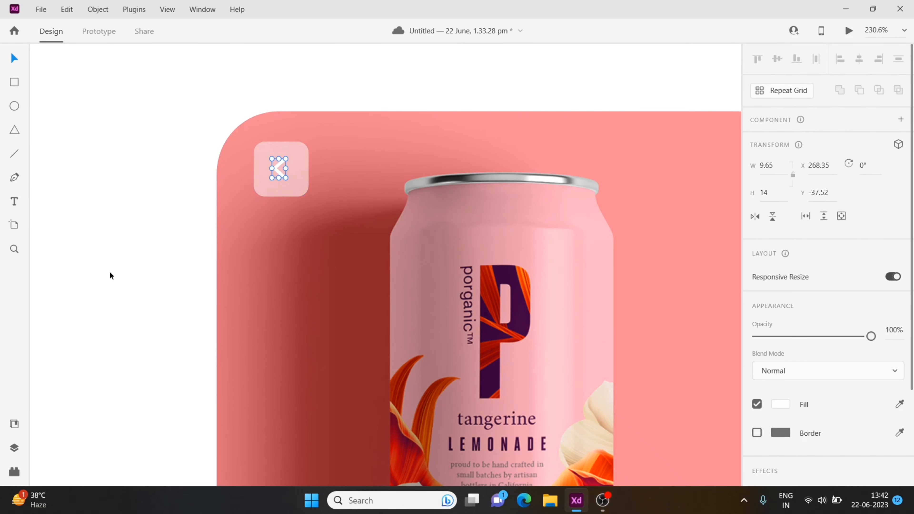
key(ctrl+0)
click(109, 272)
Step: Duplicate the back button's square onto the can image's lower-right edge and enlarge it to 60 × 60 with corner radius 13
scroll(661, 413, right, 2)
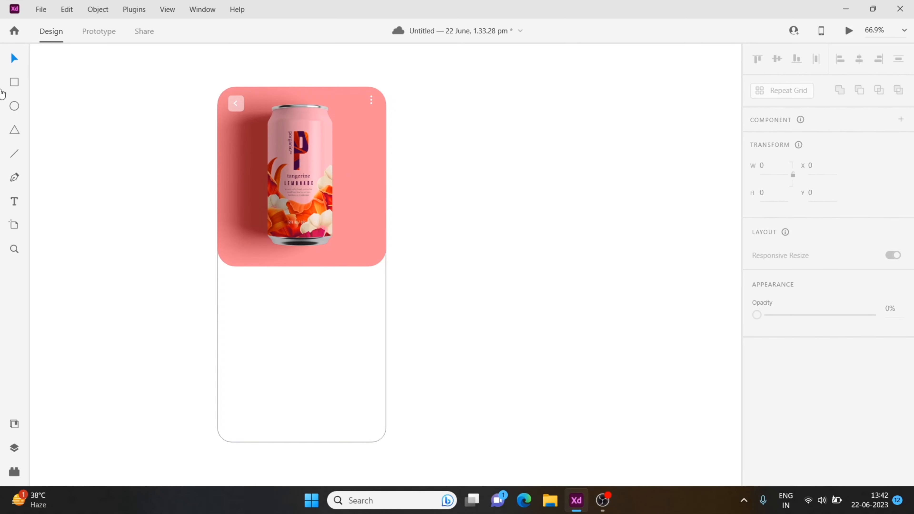
click(242, 105)
drag(364, 253, 365, 269)
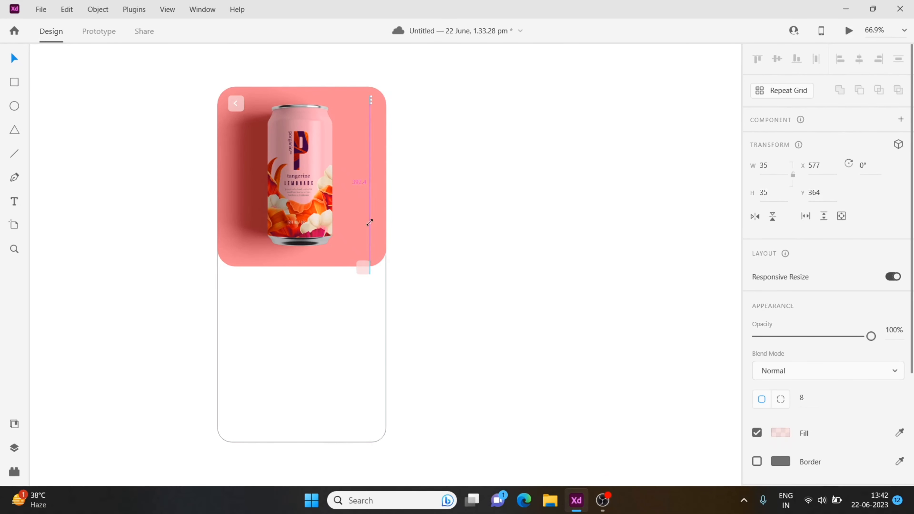
drag(369, 222, 373, 216)
drag(366, 265, 361, 264)
drag(367, 258, 376, 249)
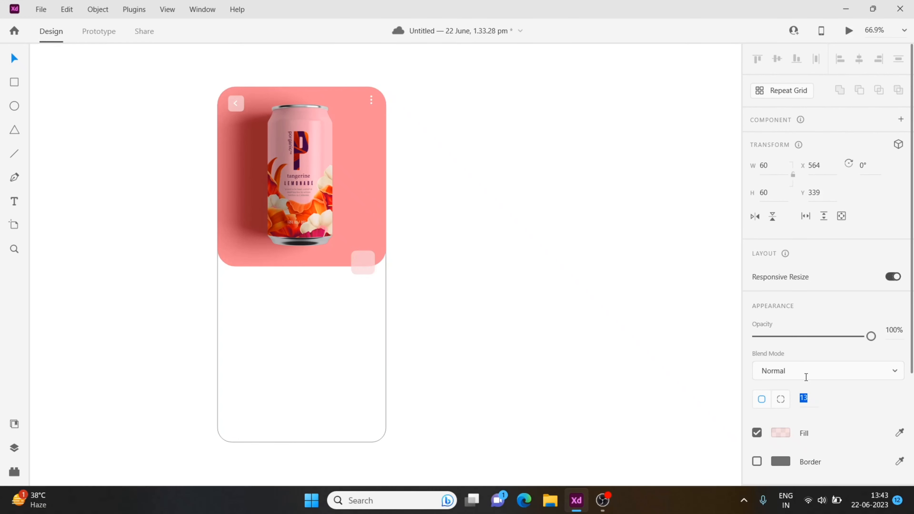
Step: Fill the 60 × 60 square with fully opaque white (fff)
click(780, 433)
text(fff)
key(Return)
drag(738, 342, 737, 311)
click(571, 236)
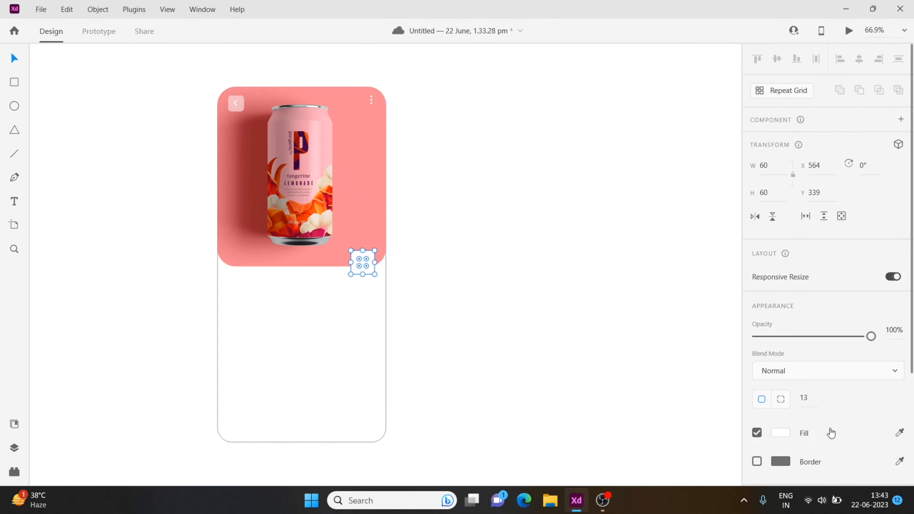
Step: Add a drop shadow to the white square with X 7, Y 6 and blur 11
scroll(831, 433, down, 4)
click(756, 407)
click(785, 431)
text(7)
click(779, 407)
click(834, 430)
click(879, 431)
click(591, 411)
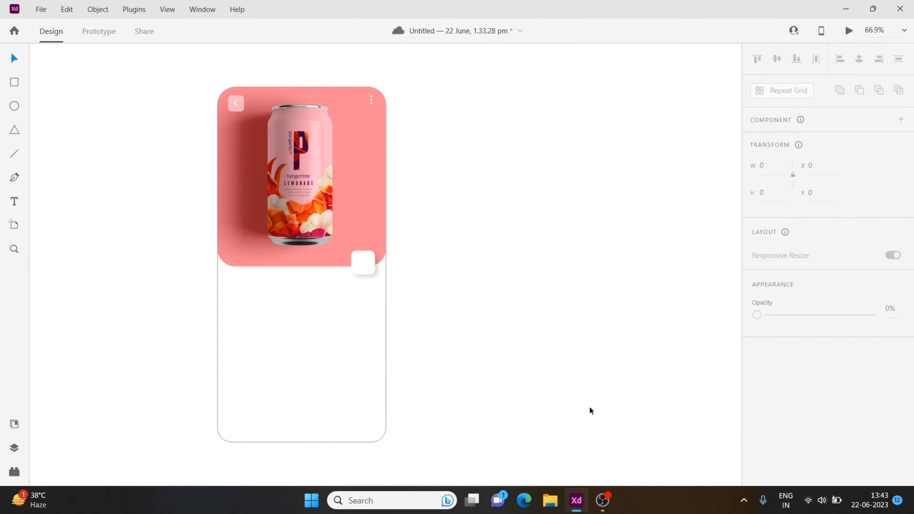
Step: Tint the white square's drop shadow light pink, #F8D7D7, and adjust its opacity
click(363, 262)
scroll(785, 410, down, 4)
click(780, 378)
click(739, 361)
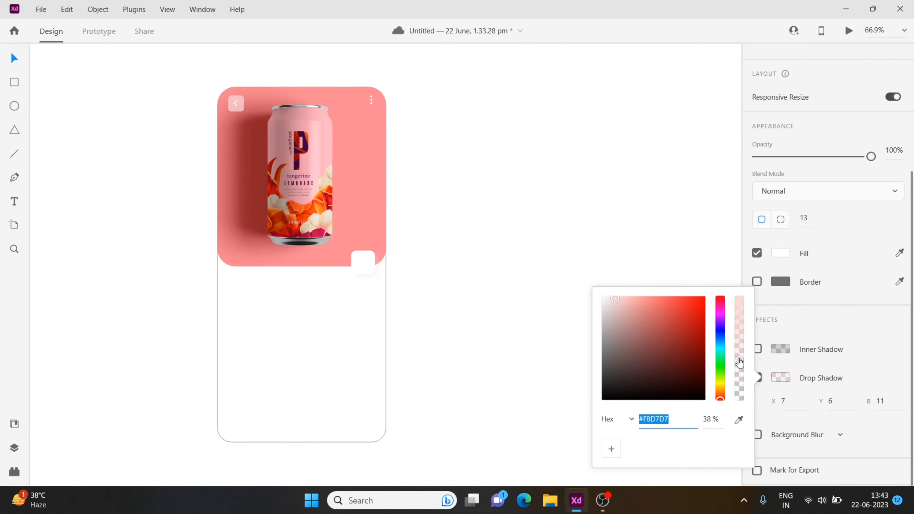
click(613, 197)
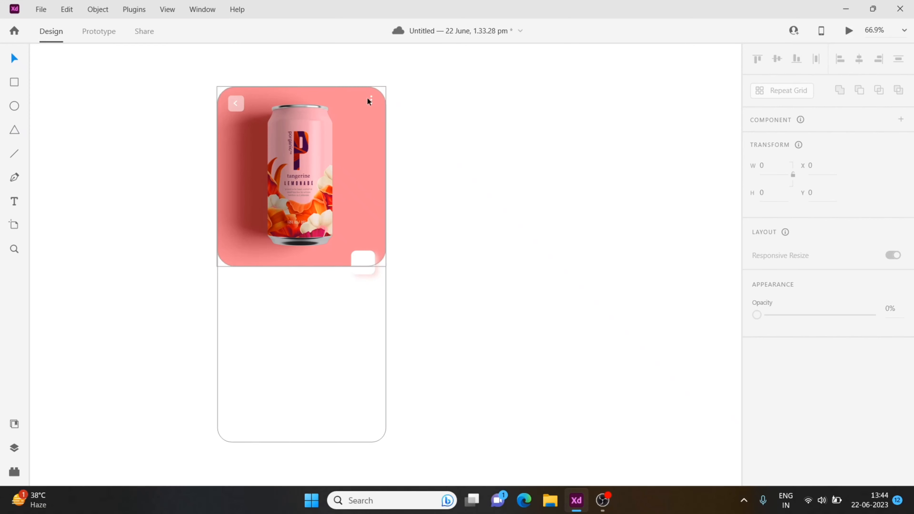
Step: Move the three-dot icon down slightly to line it up with the back button
click(370, 99)
click(483, 169)
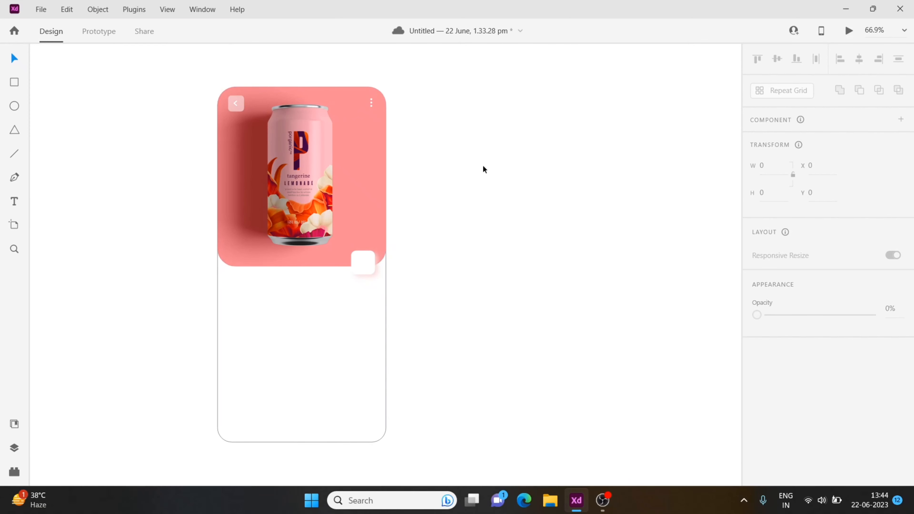
Step: Set the opacity of the white square's drop shadow colour to 62%
click(362, 260)
scroll(791, 352, down, 4)
click(780, 424)
drag(740, 324, 742, 354)
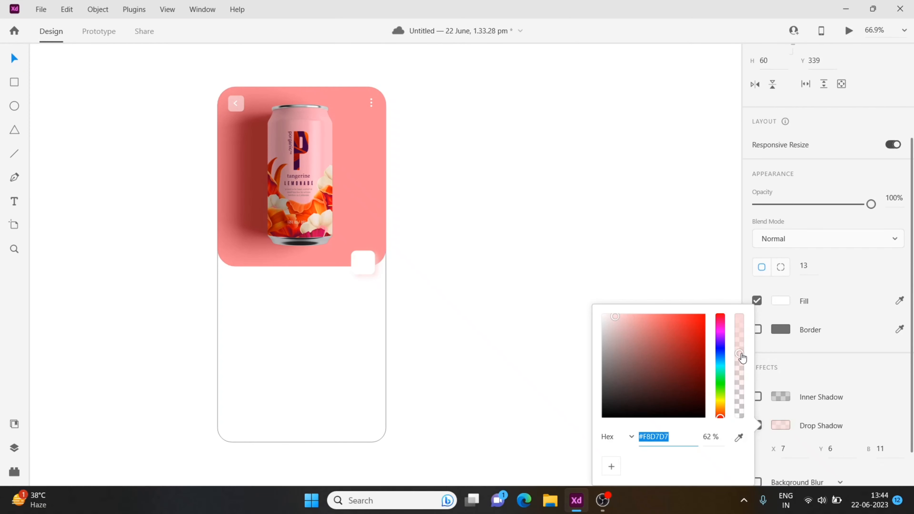
Step: Import the heart icon from the Downloads folder onto the canvas beside the product screen
click(669, 247)
click(41, 9)
click(45, 247)
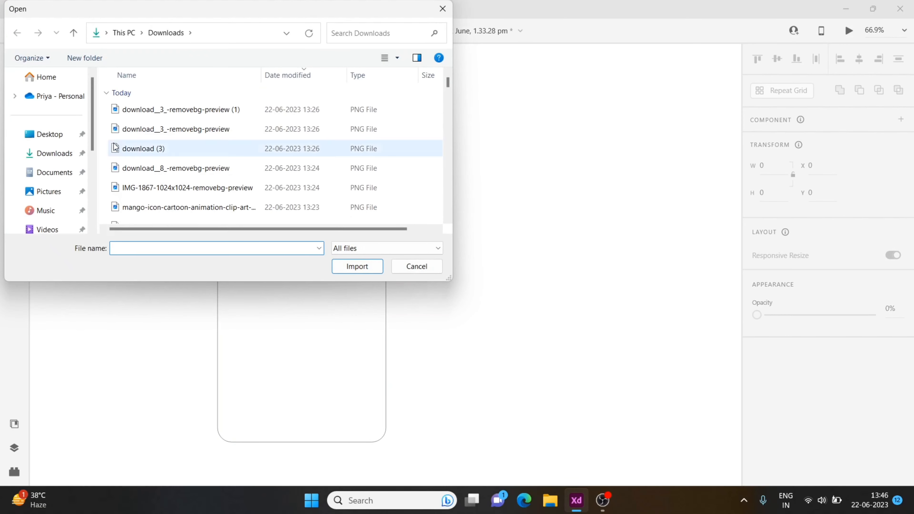
scroll(265, 174, down, 3)
click(138, 133)
click(355, 267)
drag(385, 265, 493, 364)
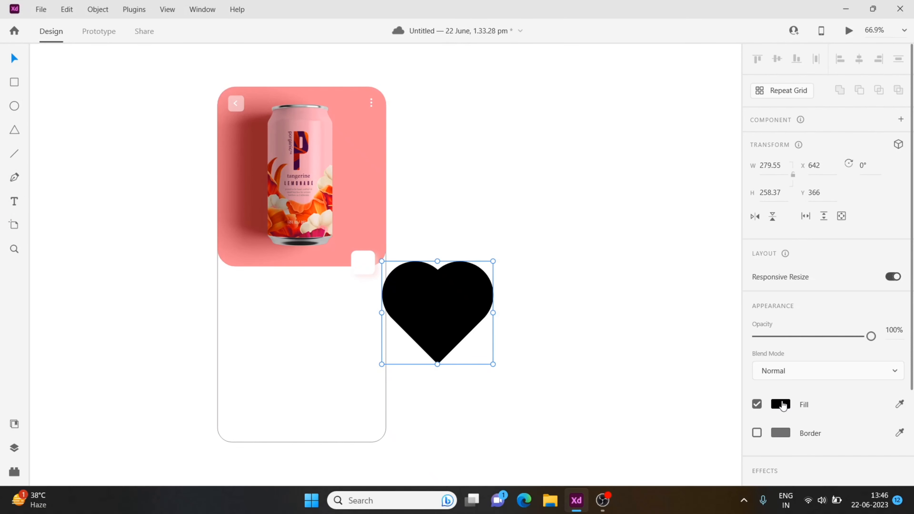
Step: Fill the heart with the header's pink, shrink it to about 21 × 20 and centre it in the white square
click(899, 404)
click(377, 188)
drag(493, 260, 362, 260)
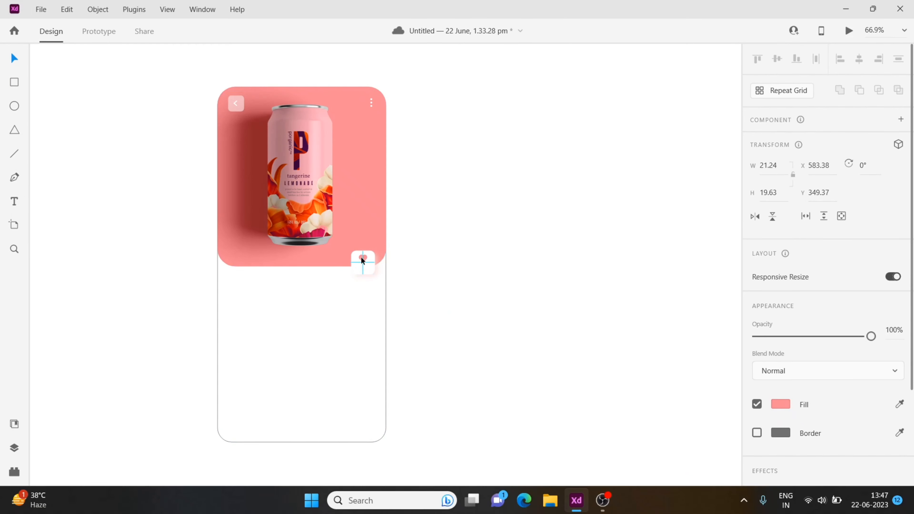
click(474, 280)
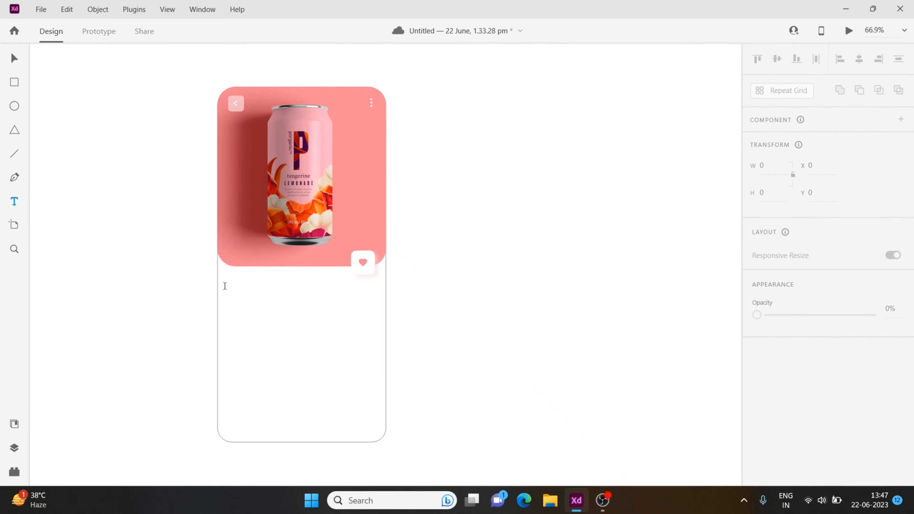
Step: Add a "Tangerine Apple" title below the header image, in title case at font size 41
drag(227, 283, 351, 320)
text(tangerine apple)
key(Escape)
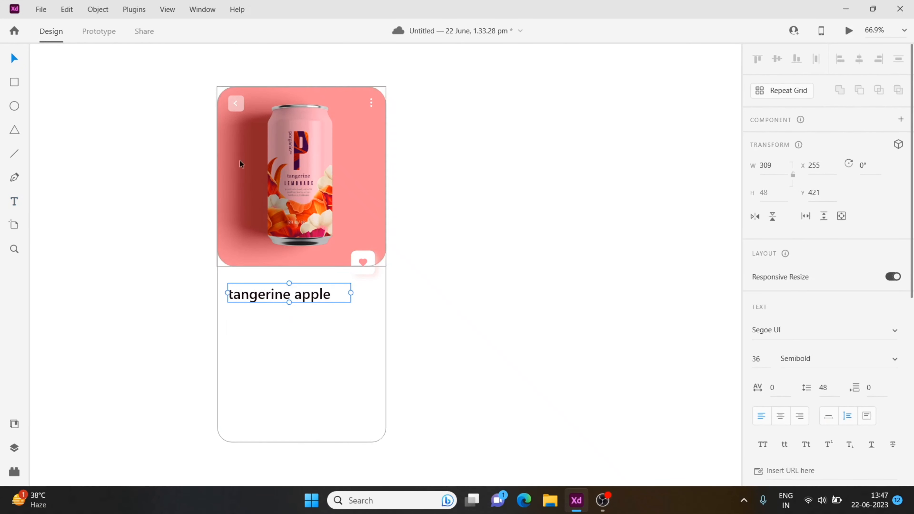
click(805, 444)
click(759, 358)
key(Up)
key(Up)
key(Up)
key(Up)
key(Up)
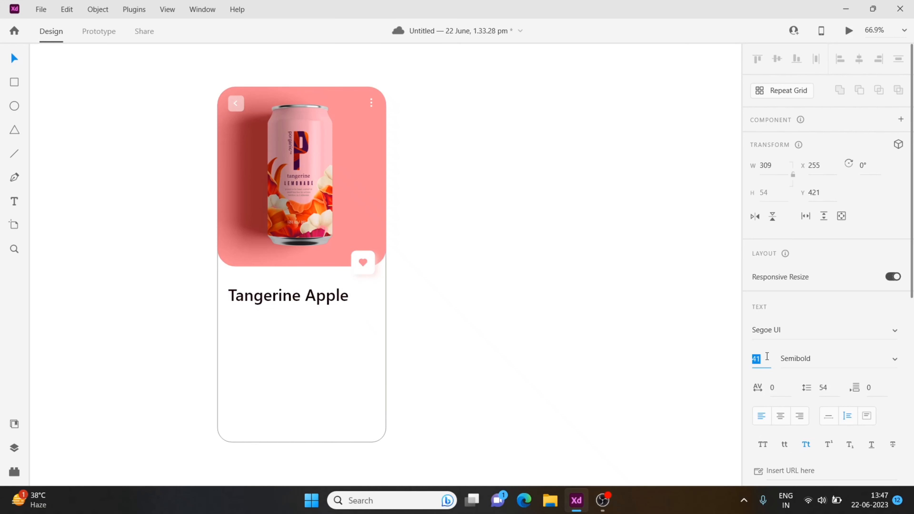
Step: Shift the title up slightly, place a duplicate beneath it and change the copy's text to "Lemonade Juice"
drag(266, 300, 300, 313)
click(286, 340)
click(671, 361)
click(296, 290)
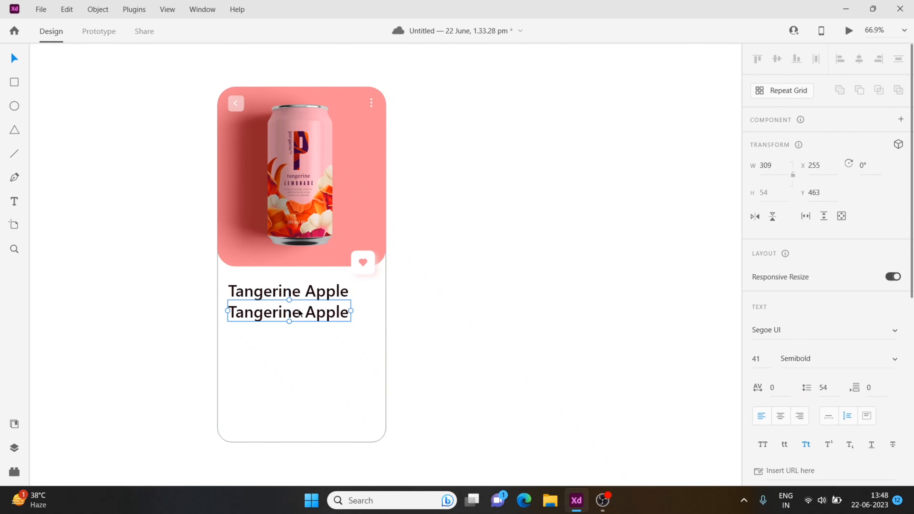
double_click(300, 312)
key(ctrl+a)
key(BackSpace)
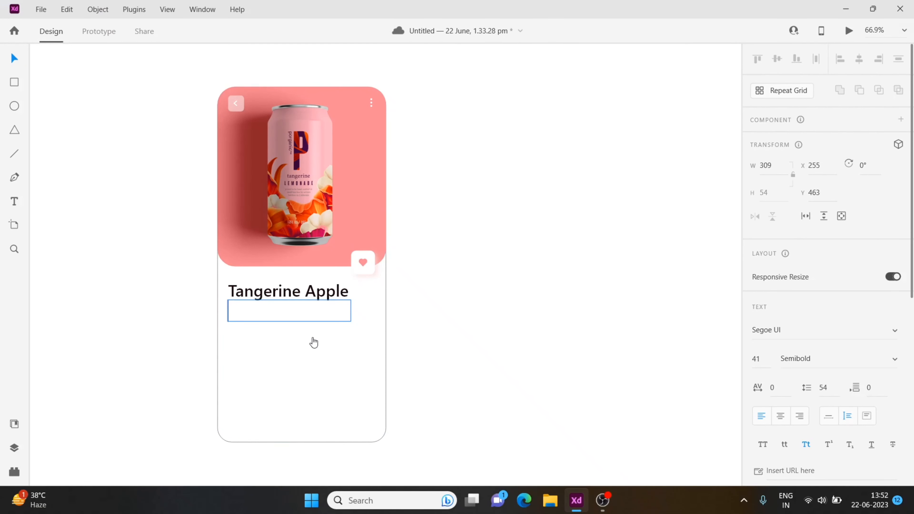
text(Lemonade Juice)
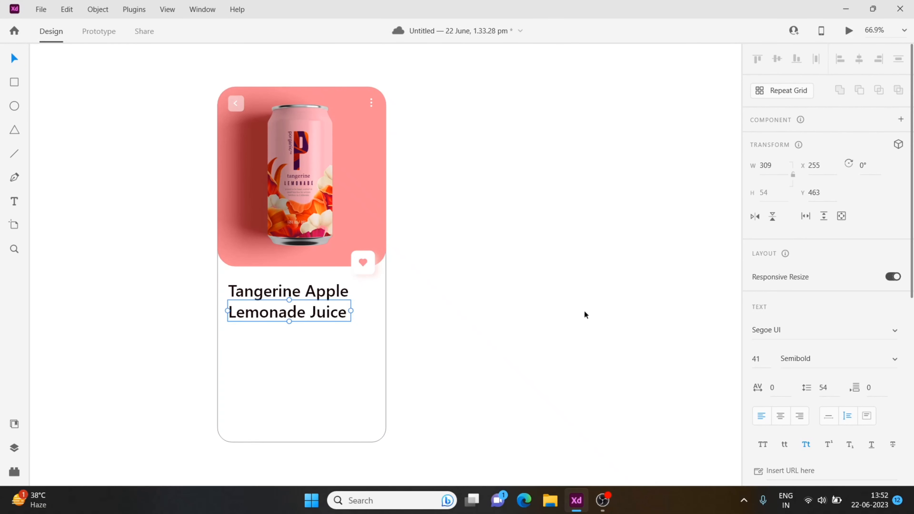
Step: Set the font size of the "Lemonade Juice" subtitle to 27
click(762, 360)
key(Down)
key(Down)
key(Down)
key(Down)
key(Down)
key(Down)
key(Down)
key(Down)
key(Down)
key(Down)
key(Down)
key(Down)
key(Down)
key(Down)
click(629, 388)
Step: Change the "Lemonade Juice" subtitle's fill to dark grey, #6C6767
click(319, 311)
scroll(827, 323, down, 5)
click(780, 281)
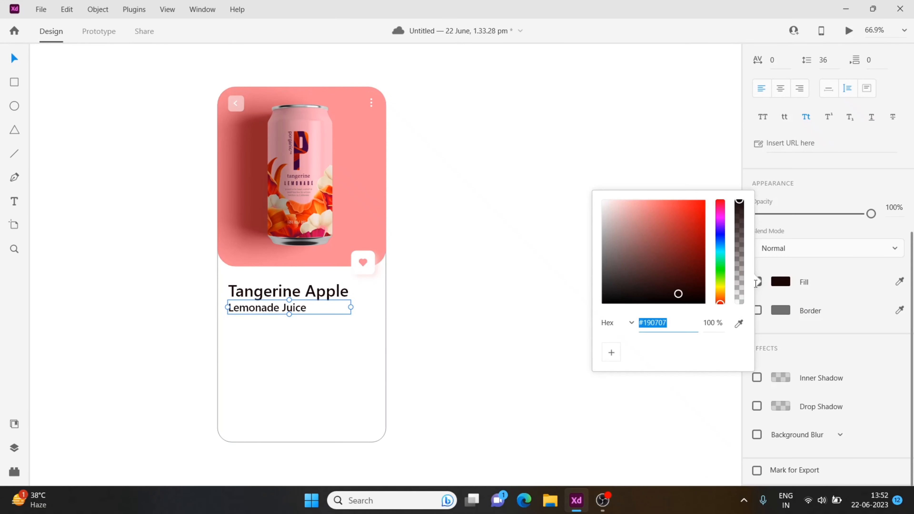
drag(677, 294, 606, 259)
Step: Nudge the subtitle 6 px right and 1 px down, and narrow its text box to fit the words
click(281, 311)
key(Right)
key(Right)
key(Right)
key(Right)
key(Right)
key(Right)
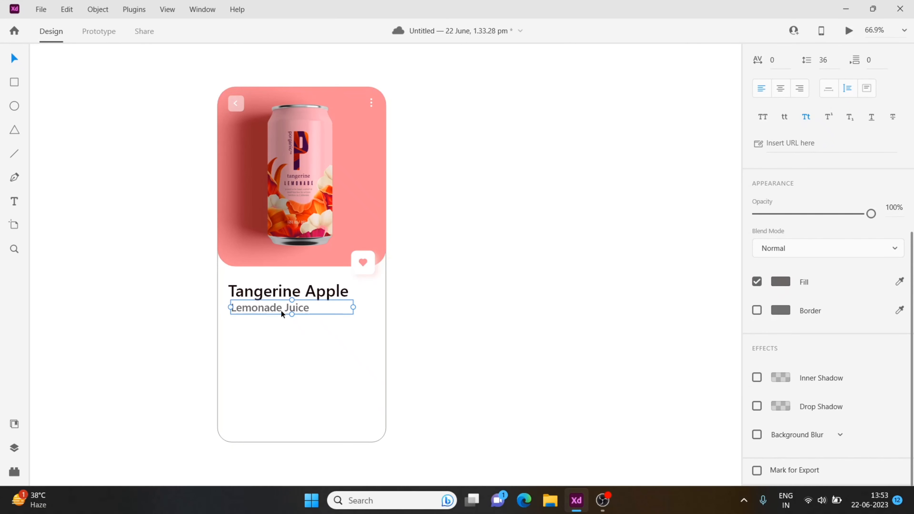
click(284, 338)
click(286, 310)
key(Down)
click(285, 343)
click(286, 309)
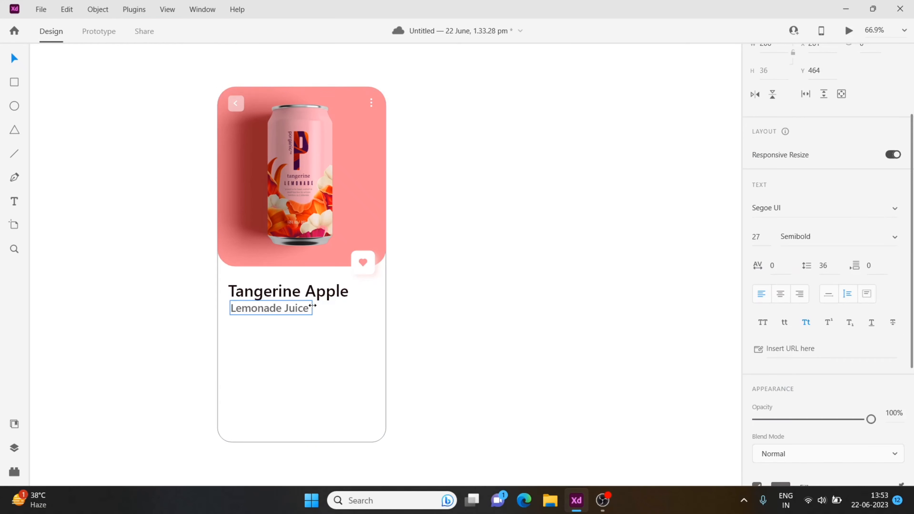
click(312, 370)
Step: Add a "$" text below the subtitle and darken its fill to near black
click(8, 196)
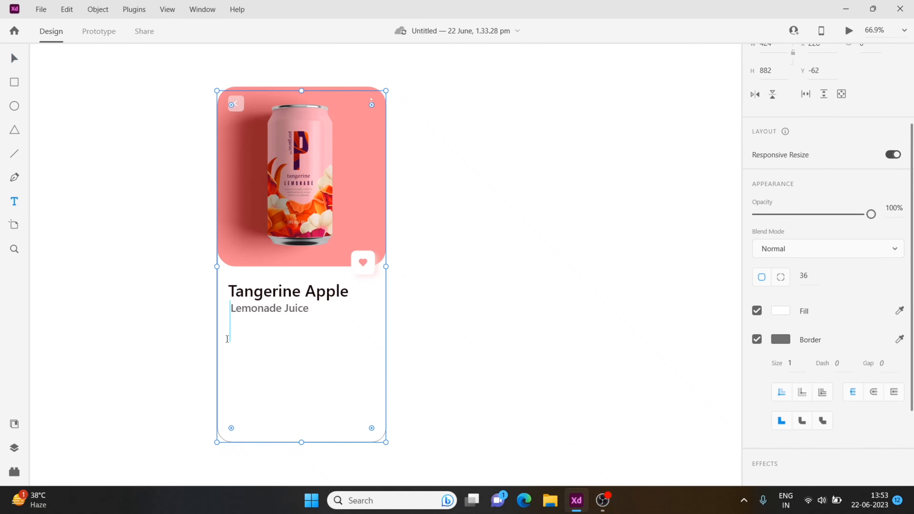
click(233, 341)
click(10, 62)
scroll(802, 407, down, 2)
click(780, 421)
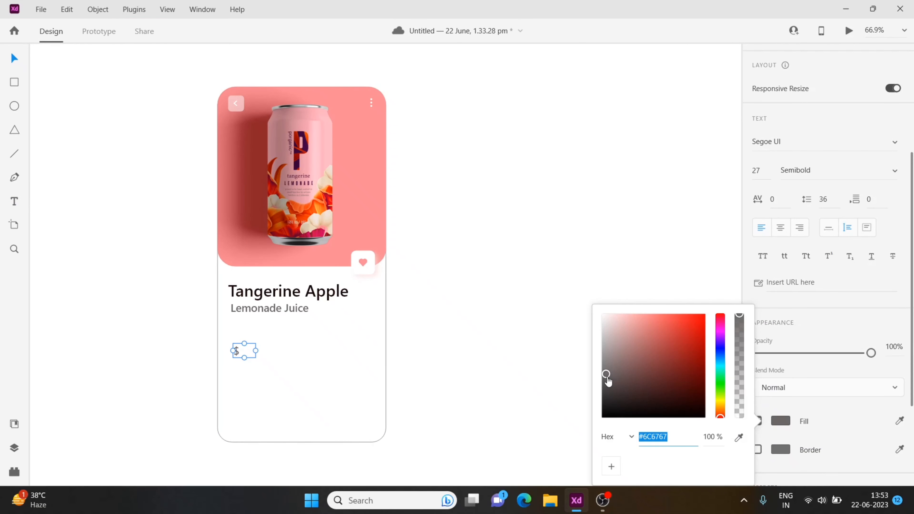
drag(606, 377, 606, 413)
click(316, 369)
Step: Set the dollar sign's font size to 21 and align it with the subtitle's left edge at X 261, Y 538
click(236, 351)
click(756, 359)
key(Down)
key(Down)
key(Down)
key(Down)
key(Down)
key(Down)
drag(254, 348, 235, 342)
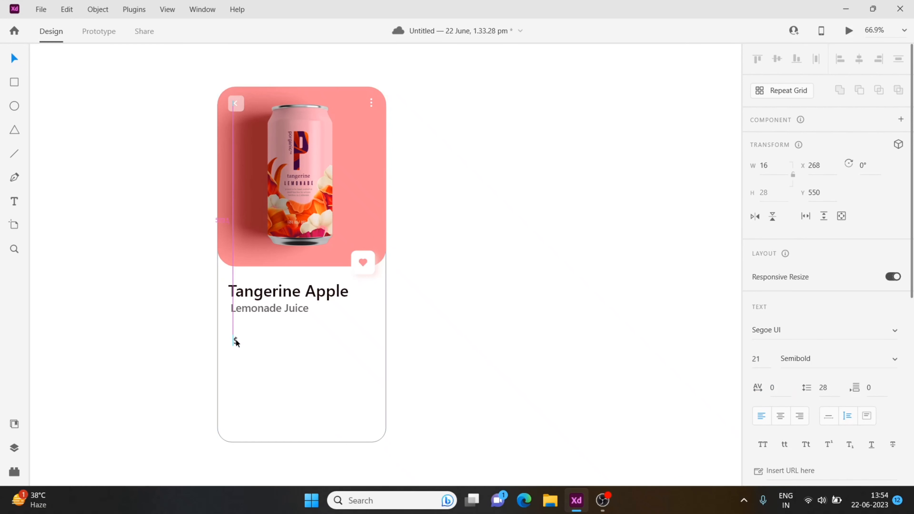
key(shift+Up)
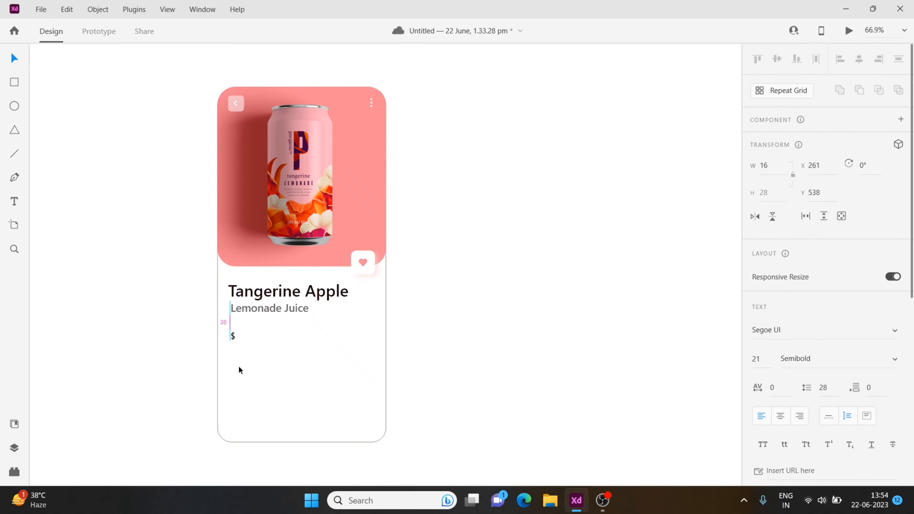
Step: Add the price text "12.65" at font size 33 and place it directly beside the dollar sign
drag(244, 335, 293, 365)
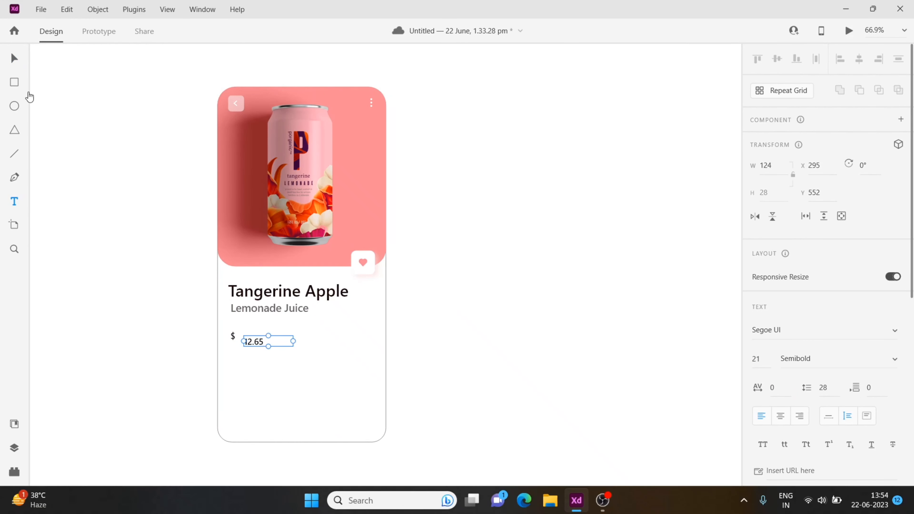
scroll(911, 349, down, 3)
click(756, 237)
text(43)
key(Return)
text(33)
key(Return)
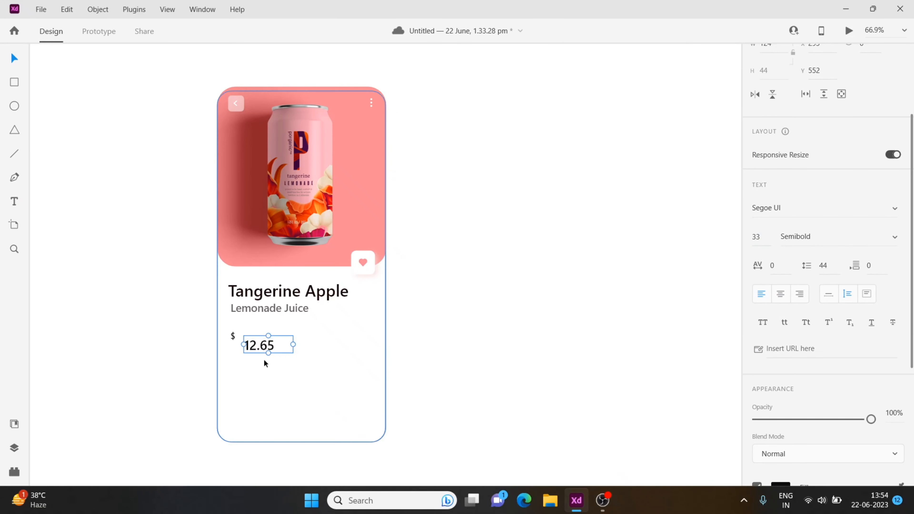
mouse_move(257, 341)
mouse_down()
mouse_move(241, 337)
mouse_move(250, 336)
mouse_up()
click(251, 378)
click(470, 375)
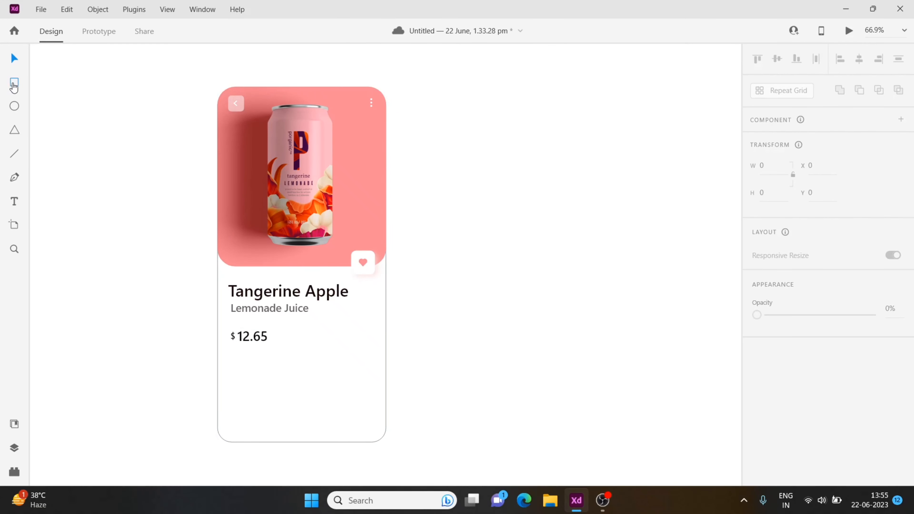
Step: Draw a rectangle about 122 × 44 to the right of the price with a corner radius of 12
mouse_move(326, 327)
mouse_down()
mouse_move(375, 344)
mouse_move(359, 334)
mouse_up()
click(14, 61)
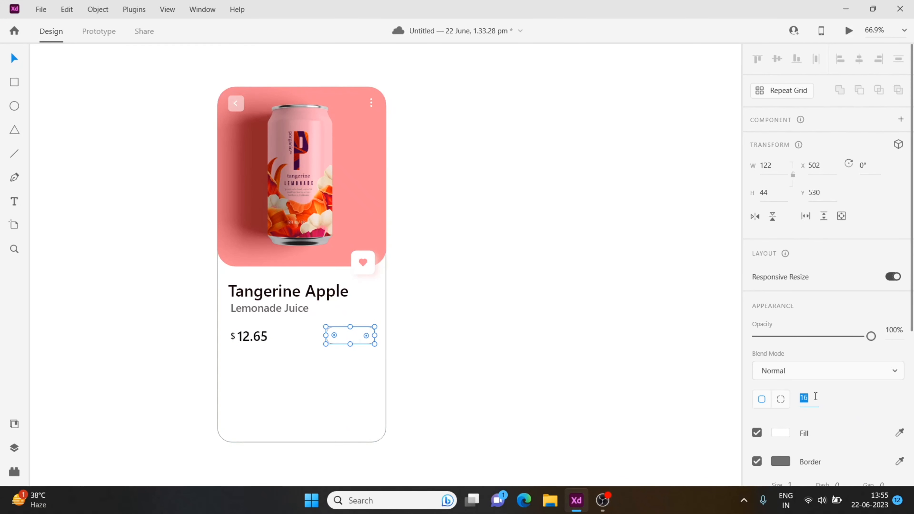
text(12)
key(Return)
Step: Fill the rounded rectangle with the pink sampled from the header and remove its border
click(899, 433)
click(353, 168)
click(756, 461)
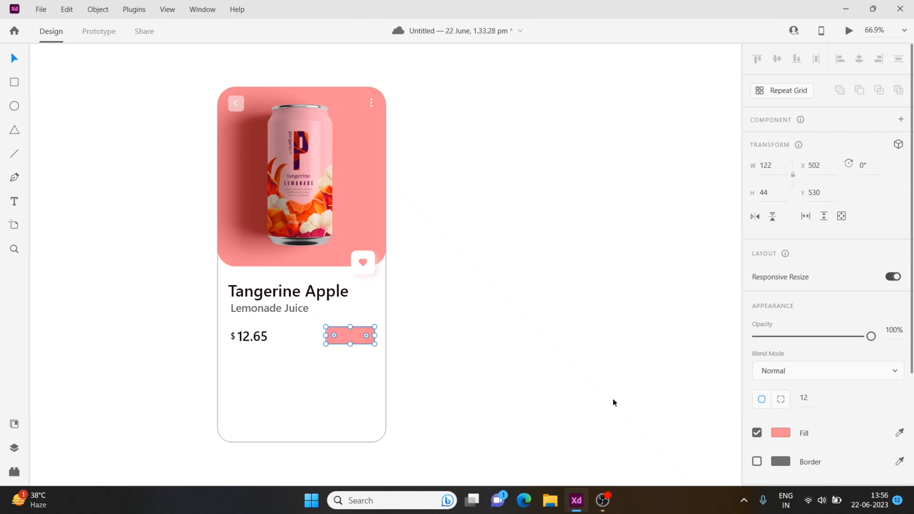
Step: Add a drop shadow to the pink rectangle with X 8, Y 5 and blur 12
scroll(757, 410, down, 4)
click(757, 407)
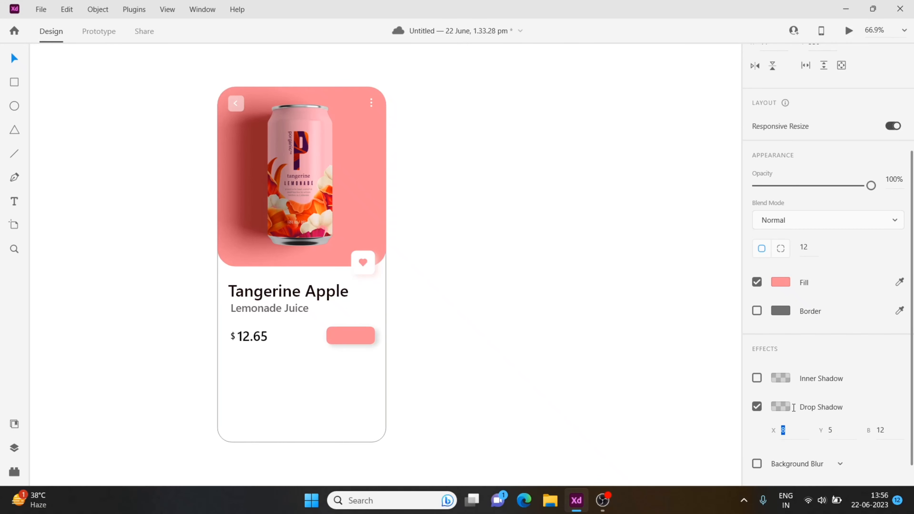
click(668, 435)
Step: Import the subtract-line (1) icon from the Downloads folder
click(41, 10)
click(59, 213)
scroll(230, 137, down, 5)
click(234, 140)
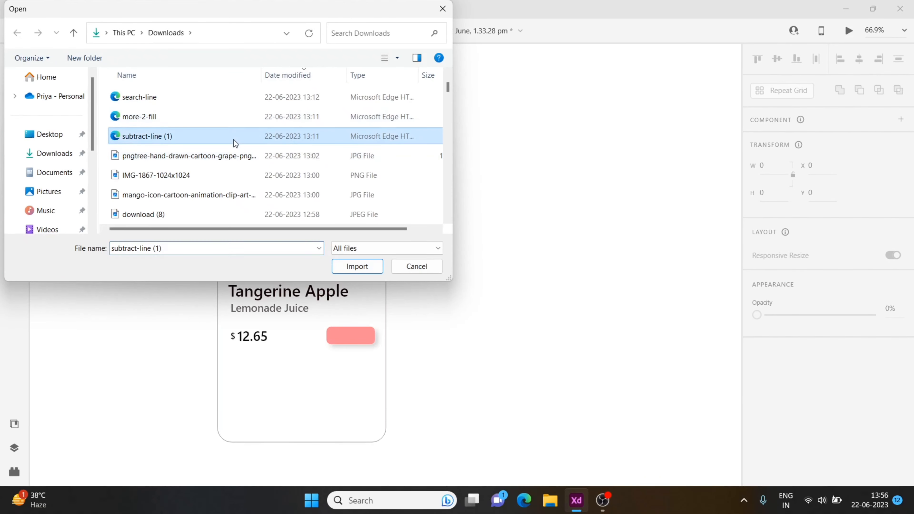
click(355, 267)
Step: Shrink the minus icon to 14 × 2 and position it at the left end of the pink rectangle at X 518, Y 553
drag(389, 266, 416, 267)
drag(400, 265, 327, 343)
key(Right)
key(Right)
key(Right)
key(Right)
key(Right)
key(Right)
key(Right)
key(Right)
key(Right)
key(Right)
key(Right)
key(Right)
key(Right)
key(Right)
key(Right)
key(Right)
key(Right)
key(Right)
key(Right)
key(Right)
key(Up)
key(Up)
key(Up)
key(Up)
key(Up)
key(Up)
key(Up)
key(Up)
key(Up)
key(Up)
key(Up)
key(Up)
key(Up)
key(Up)
key(Up)
Step: Fill the minus icon with white and nudge it up 2 px
click(780, 404)
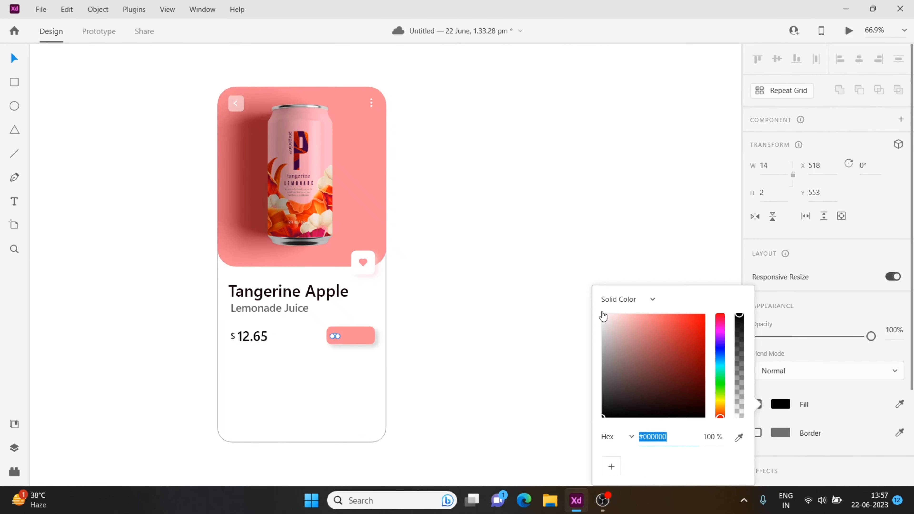
click(602, 314)
click(509, 288)
click(335, 335)
key(Up)
key(Up)
click(341, 354)
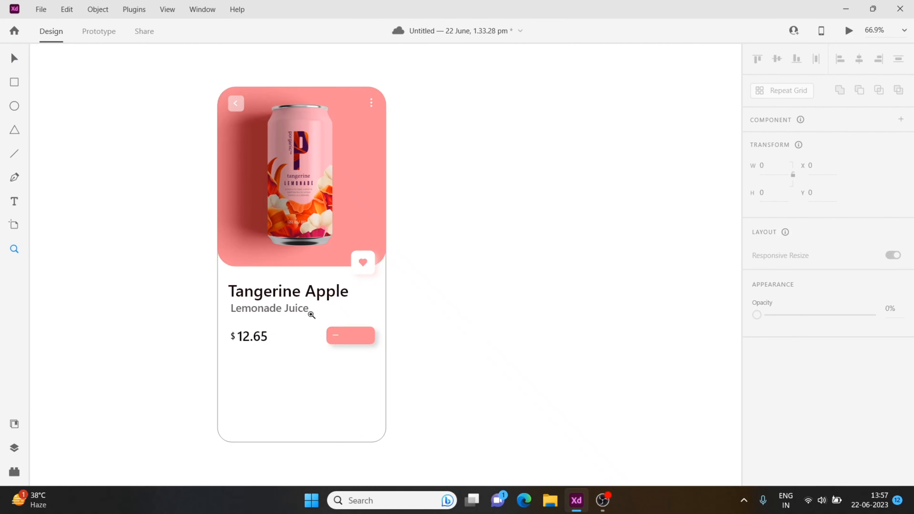
Step: Import the plus icon from the Downloads folder for the pink quantity button
click(311, 314)
click(275, 180)
key(ctrl+0)
key(ctrl+shift+i)
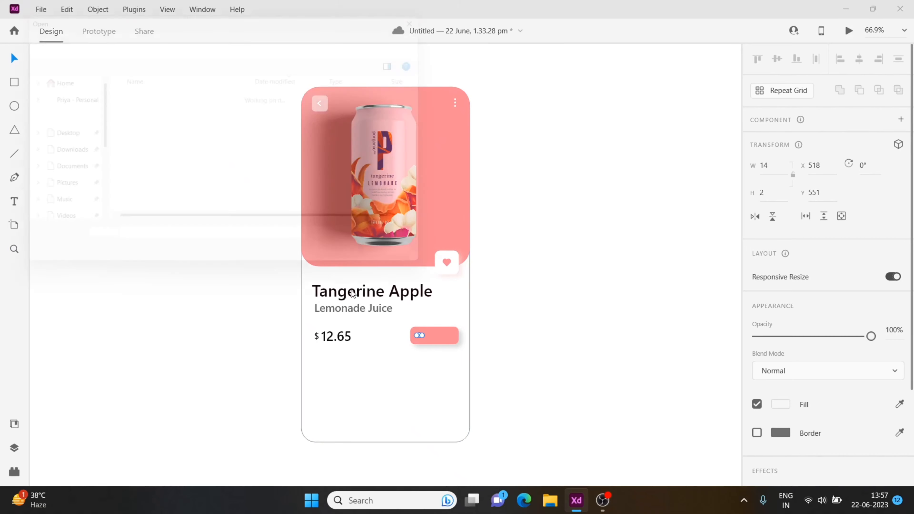
scroll(257, 163, down, 3)
click(216, 173)
click(357, 265)
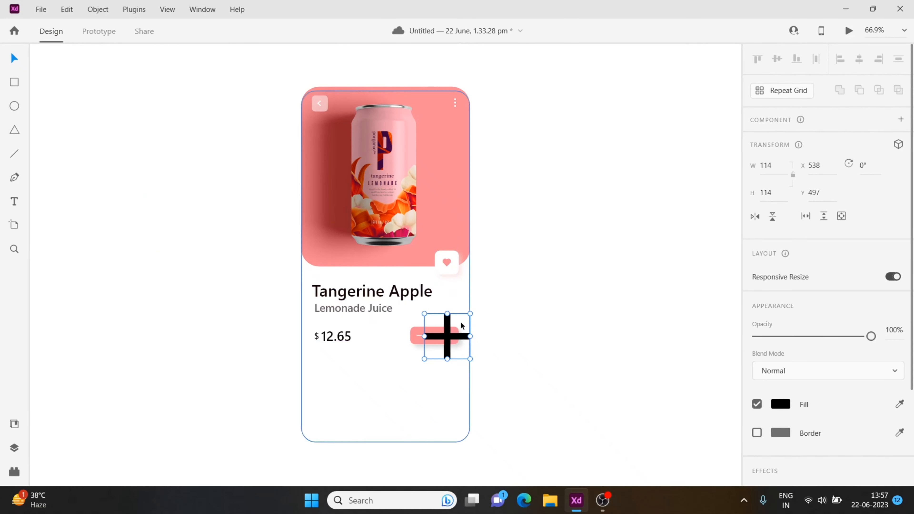
Step: Shrink the plus icon to 12.51 × 12.51, place it on the pink rectangle at X 569, Y 544.49, and fill it with white
drag(470, 313, 429, 354)
key(shift+Up)
key(shift+Up)
key(shift+Up)
key(shift+Up)
key(shift+Up)
key(Up)
key(Up)
key(Up)
key(Up)
key(shift+Right)
key(shift+Right)
key(shift+Right)
key(Right)
click(780, 404)
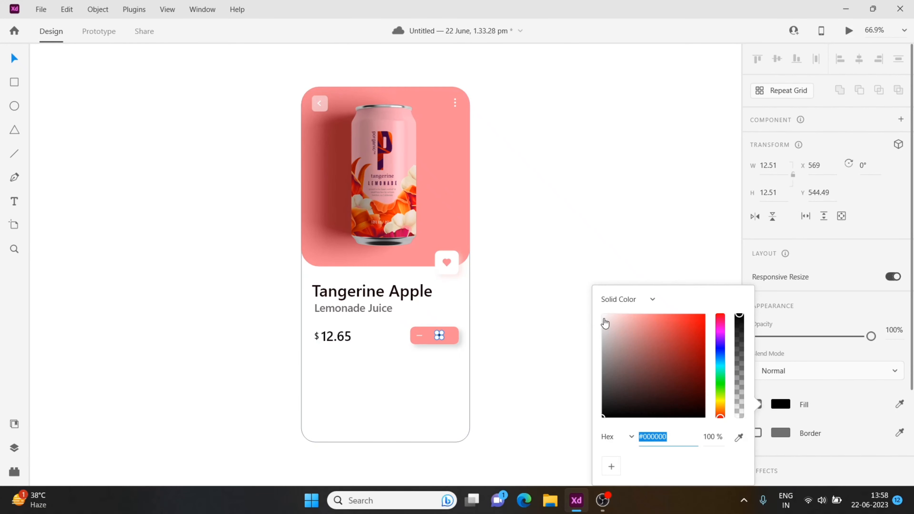
click(602, 314)
click(401, 335)
click(413, 340)
drag(401, 321, 460, 358)
key(shift+Right)
key(Right)
key(Right)
key(Right)
key(ctrl+z)
key(ctrl+z)
key(ctrl+z)
key(ctrl+z)
click(460, 358)
Step: Lock the pink quantity rectangle and shift the minus and plus icons together 10 px to the right
click(414, 337)
key(ctrl+l)
drag(412, 332, 456, 360)
key(shift+Right)
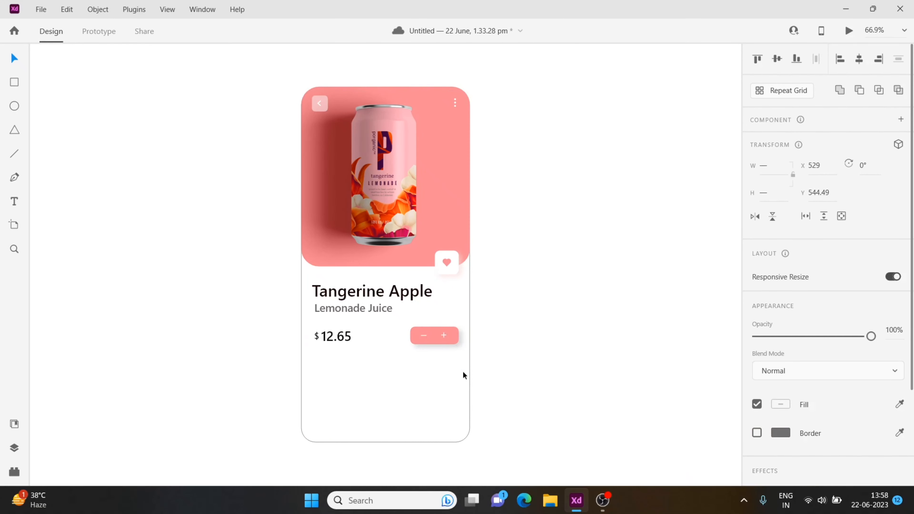
Step: Add the quantity text "1" on the pink rectangle between the minus and plus icons, in white at size 17
key(t)
click(430, 340)
text(1)
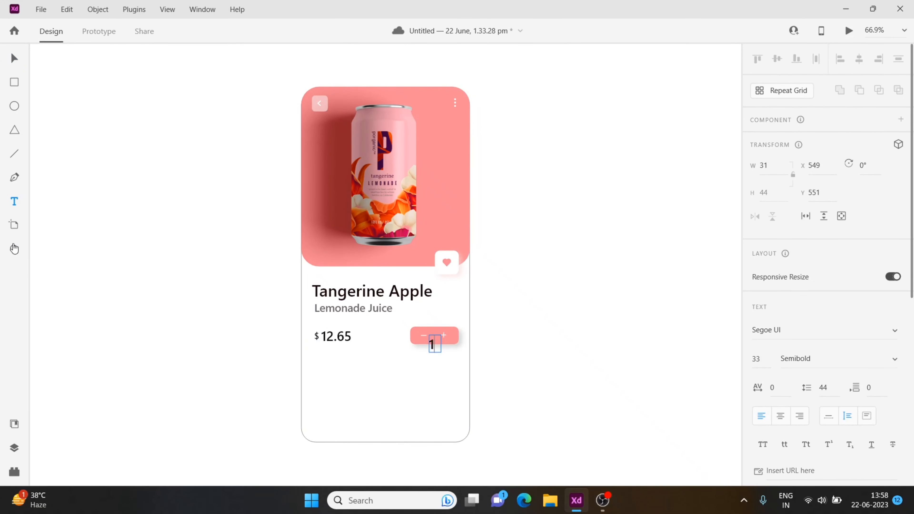
key(Escape)
key(ctrl+plus)
scroll(846, 418, down, 1)
scroll(846, 418, down, 3)
click(780, 477)
click(604, 317)
Step: Set the quantity number's font size to 19 and align it between the minus and plus icons
key(ctrl+plus)
click(764, 228)
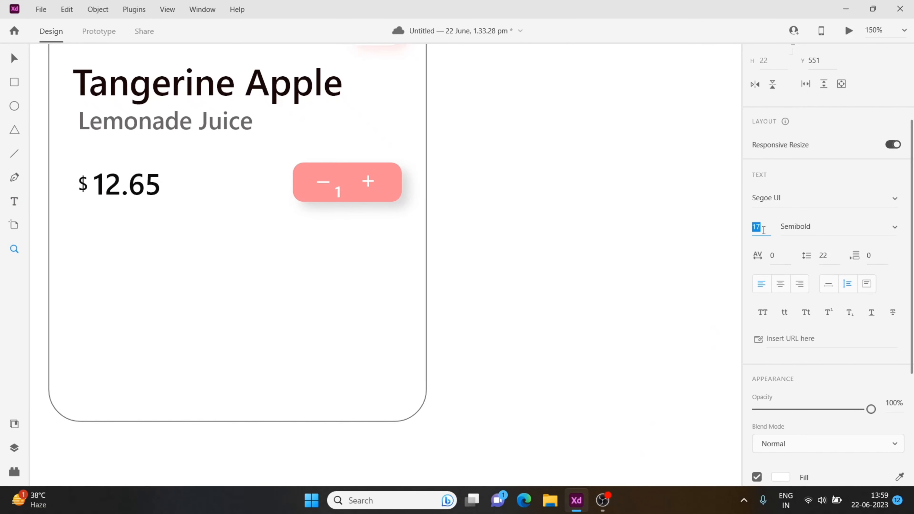
text(19)
key(Return)
key(v)
mouse_move(345, 189)
mouse_down()
mouse_move(354, 177)
mouse_move(344, 179)
mouse_up()
click(363, 181)
click(347, 181)
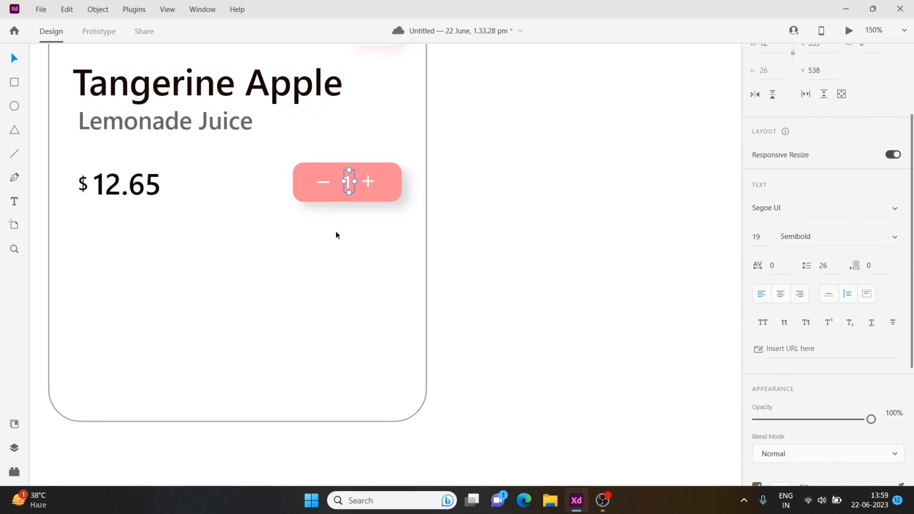
Step: Adjust the minus and plus icons so they are evenly spaced around the quantity number
click(370, 183)
click(326, 184)
click(321, 182)
click(331, 265)
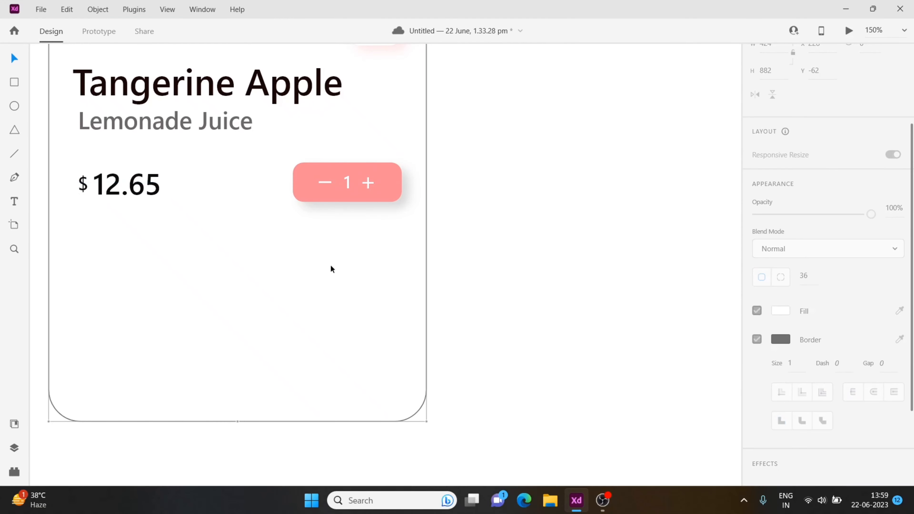
double_click(369, 185)
click(335, 266)
key(ctrl+0)
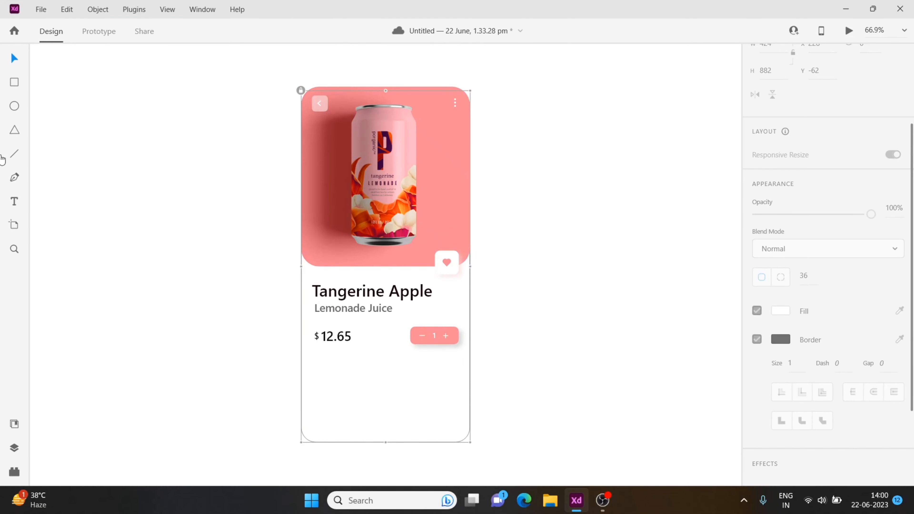
drag(315, 379, 414, 389)
scroll(804, 469, down, 5)
click(780, 288)
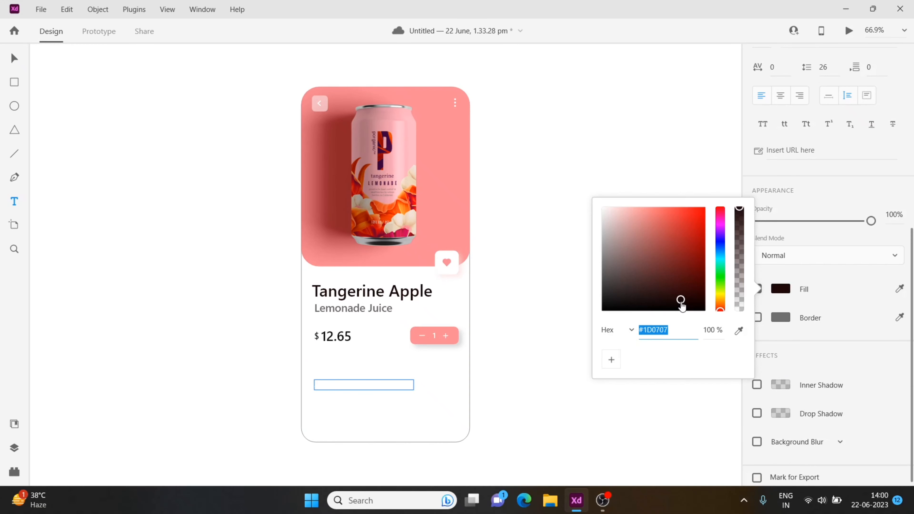
click(366, 382)
click(780, 288)
text(000000)
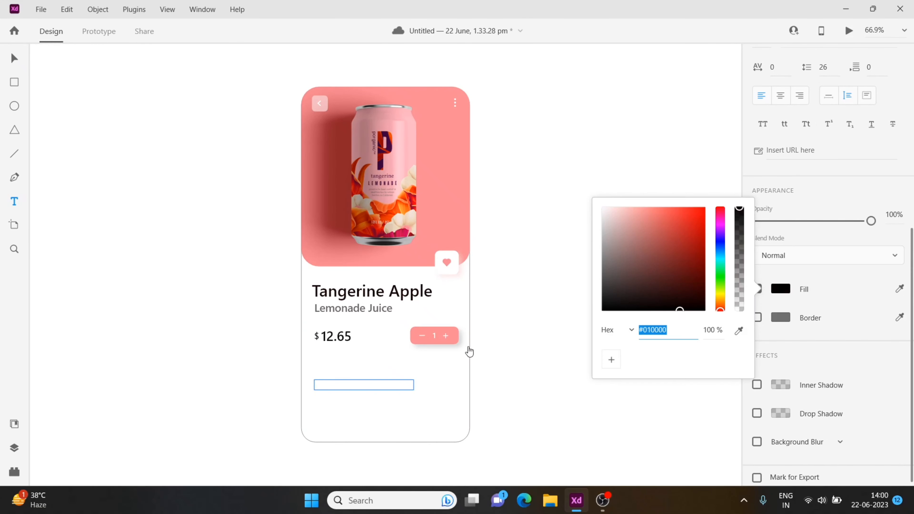
click(467, 350)
Step: Add the heading text "about product" below the price in a frame about 170 wide and fill it with black
mouse_move(312, 372)
mouse_down()
mouse_move(378, 402)
mouse_move(380, 382)
mouse_up()
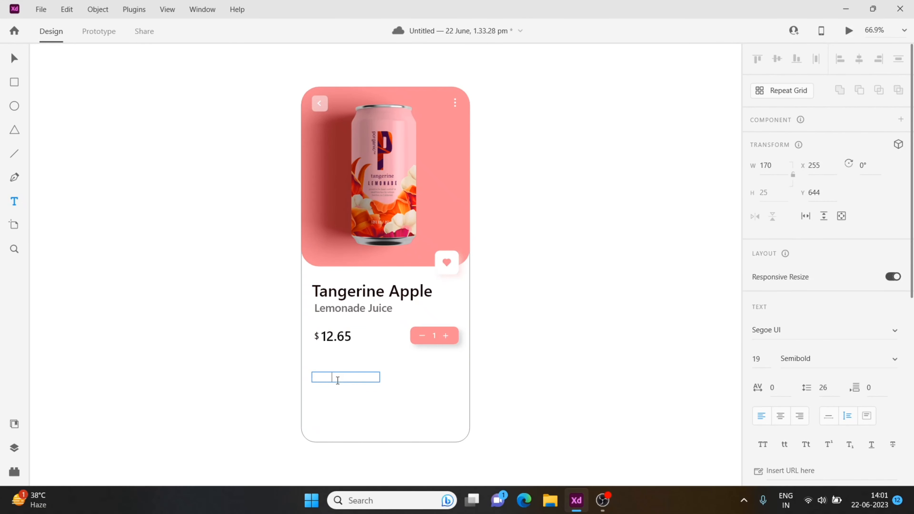
click(16, 63)
scroll(776, 407, down, 5)
click(777, 409)
drag(651, 399, 649, 420)
double_click(355, 376)
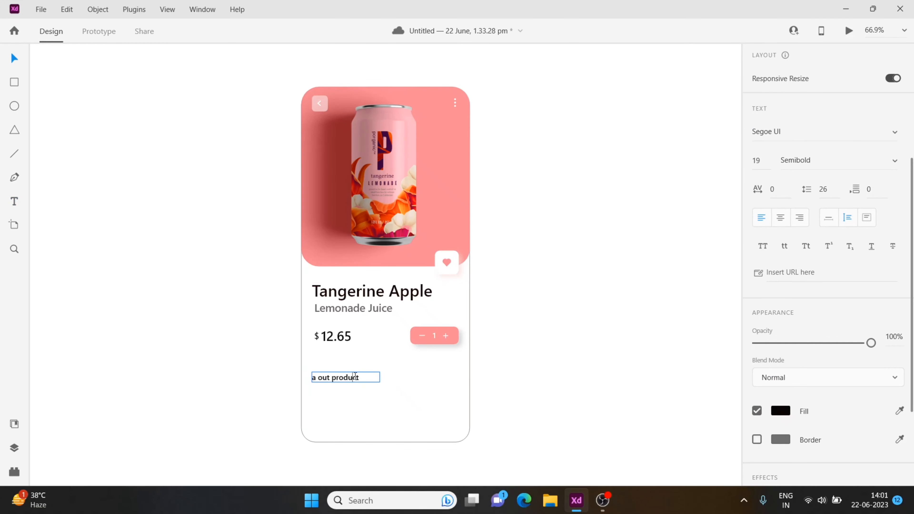
key(Escape)
Step: Apply title case to the about product heading
key(z)
drag(296, 347, 457, 445)
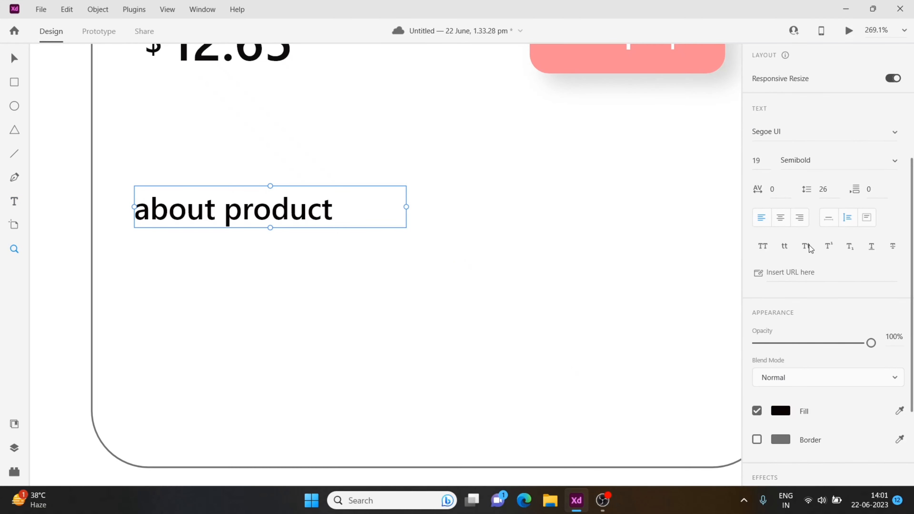
click(805, 249)
key(ctrl+0)
key(v)
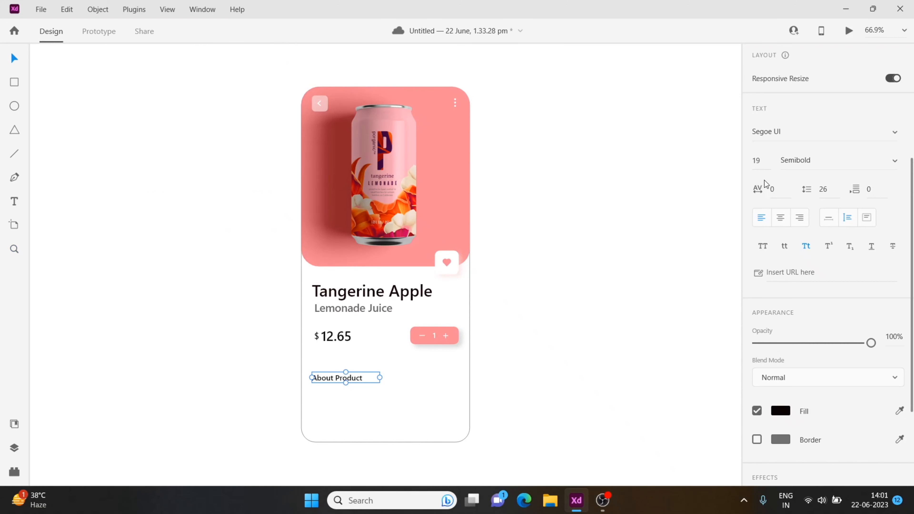
Step: Set the About Product heading's font size to 28 and widen its text frame to fit on one line
click(759, 161)
text(24)
key(Return)
key(Up)
key(Up)
key(Up)
drag(380, 386, 395, 379)
click(759, 161)
key(Up)
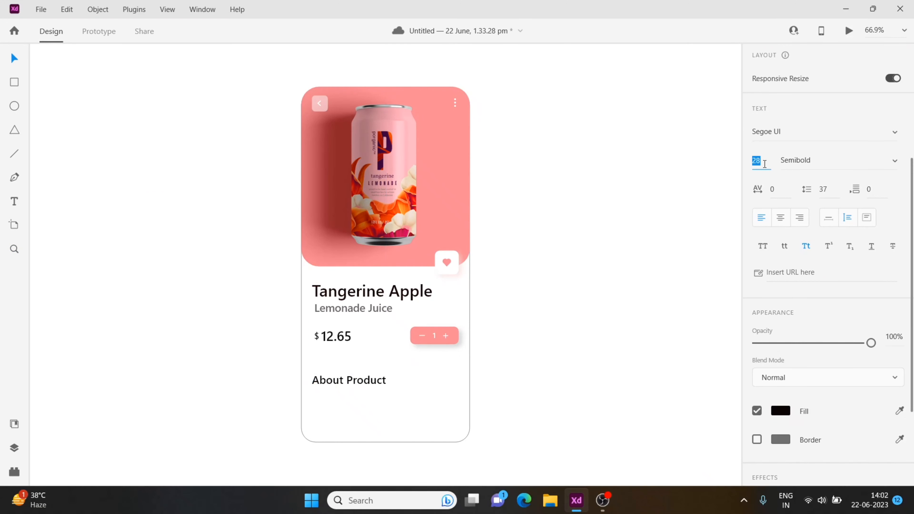
click(373, 378)
click(426, 440)
Step: Add a description below About Product reading "almost every designer awaitas their turn and chance work own the next big food product."
scroll(385, 403, down, 1)
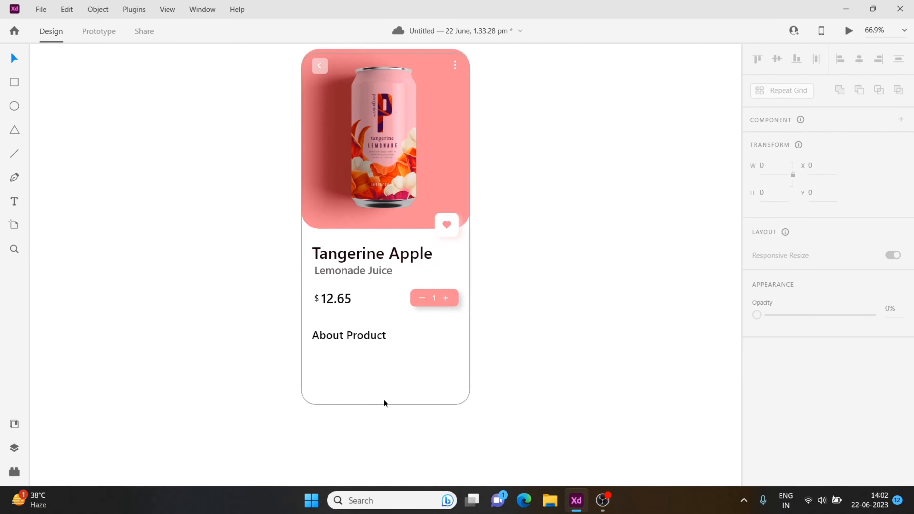
drag(310, 350, 495, 466)
text(almost every designer awa)
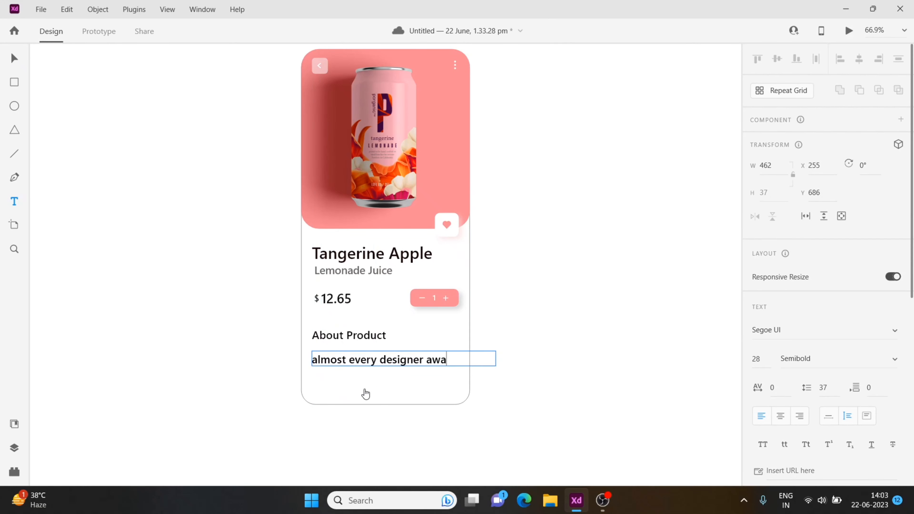
text(turn and chance work own)
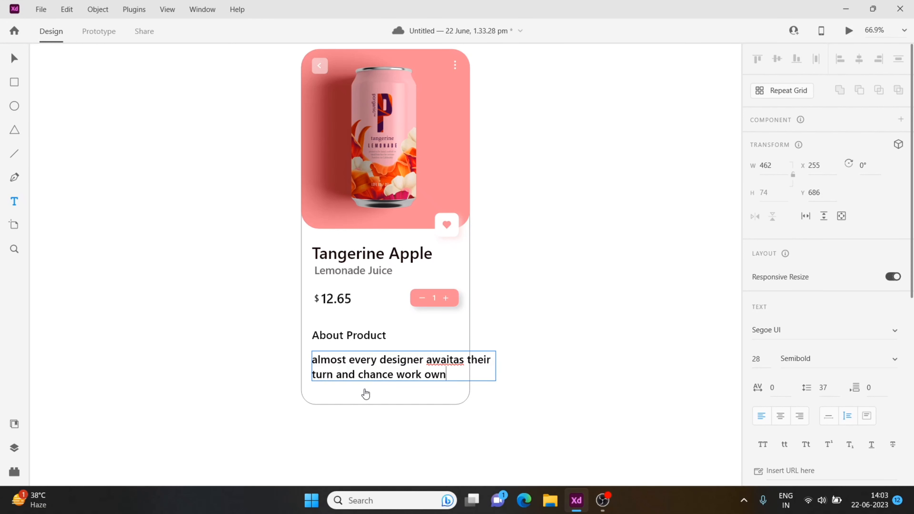
text( the next big food product. this)
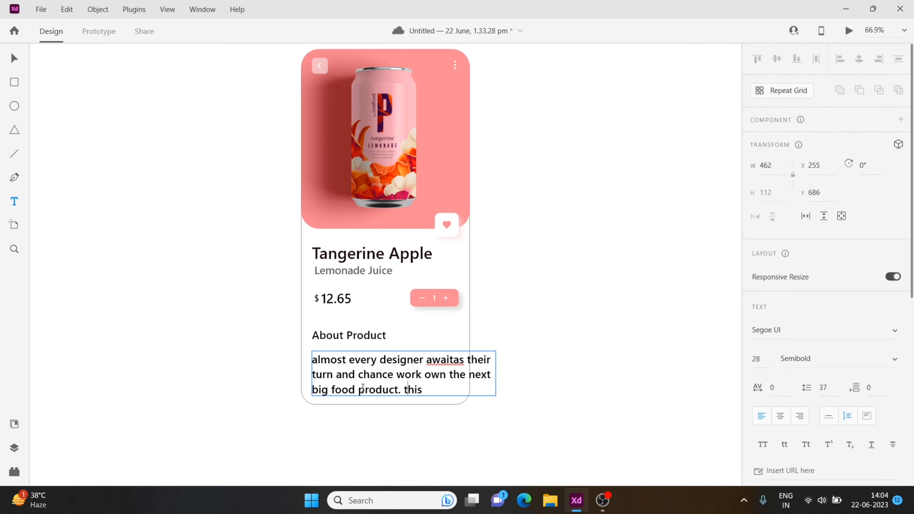
Step: Continue the description with "This was mine so cherished the opportunity to make my mark expanding."
text(o cherished the opportunity to ma)
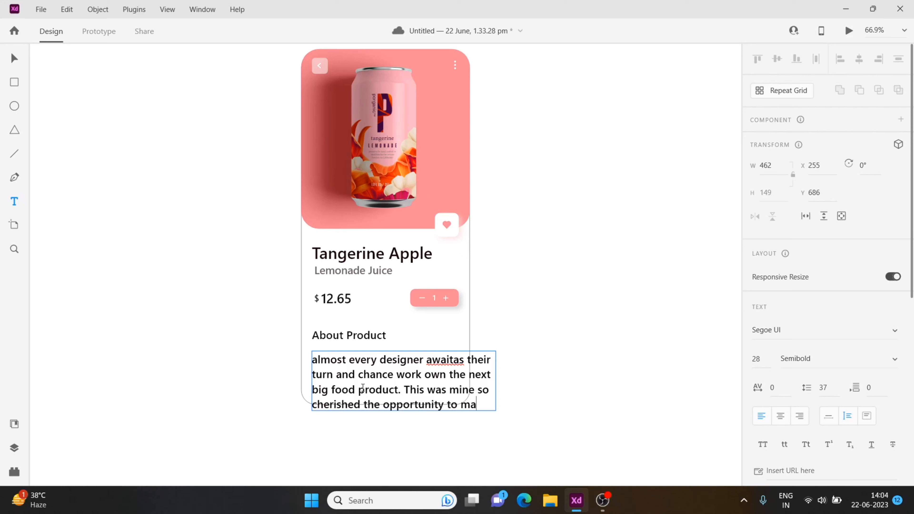
text(ke my mar)
text(k expanding.)
key(Escape)
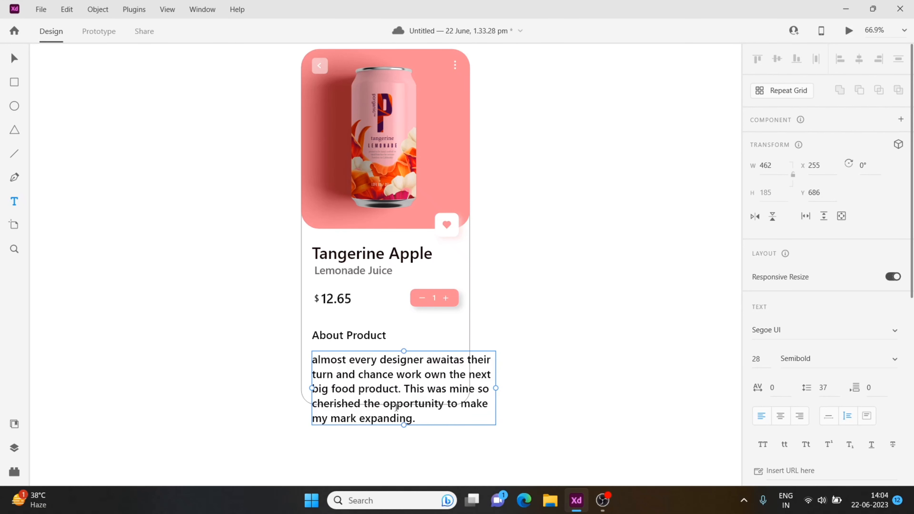
Step: Reduce the description's font size to 16 and narrow its frame to 379 so it fits inside the screen
click(765, 358)
key(Down)
key(Down)
key(Down)
key(Down)
key(Down)
key(Down)
key(Down)
key(Down)
key(Down)
key(Down)
key(Down)
key(Down)
drag(495, 364, 463, 368)
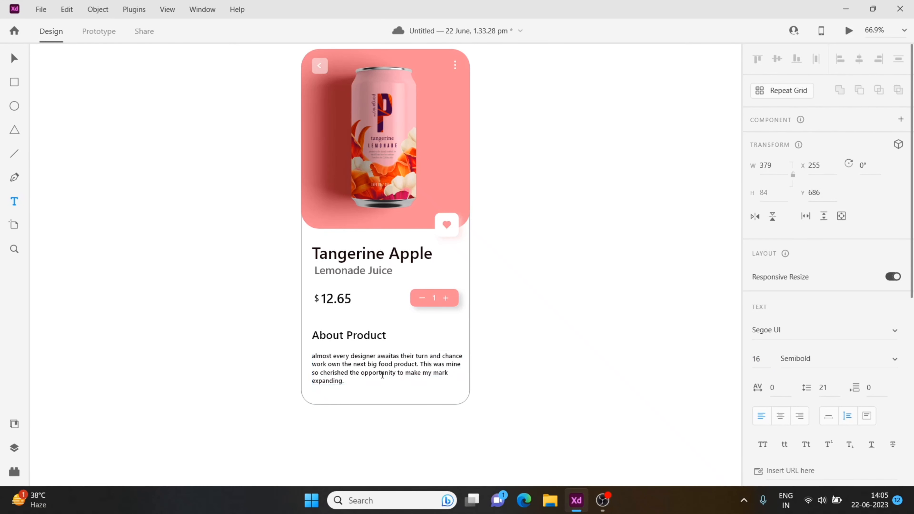
Step: Move the description up directly beneath the About Product heading and fill it with dark grey #575555
click(14, 62)
drag(349, 369, 349, 361)
scroll(870, 459, down, 5)
click(785, 411)
drag(612, 392, 544, 381)
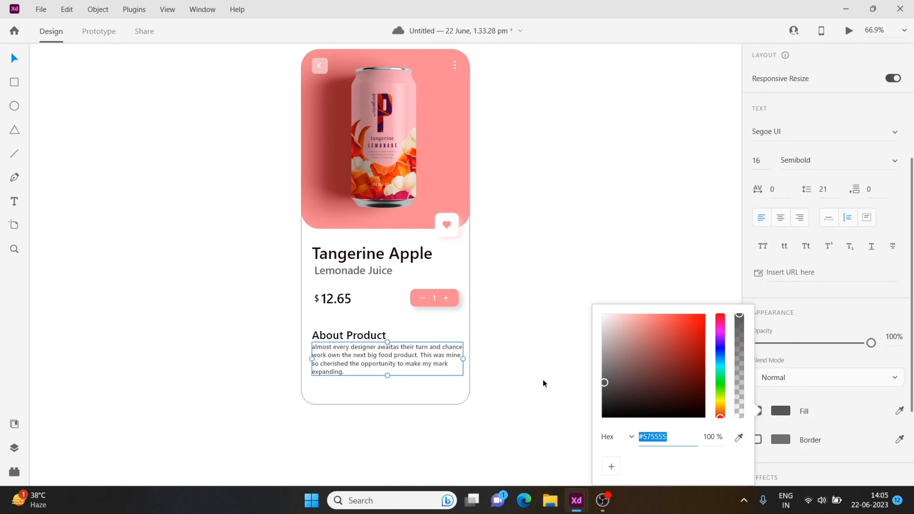
drag(463, 358, 470, 359)
click(574, 372)
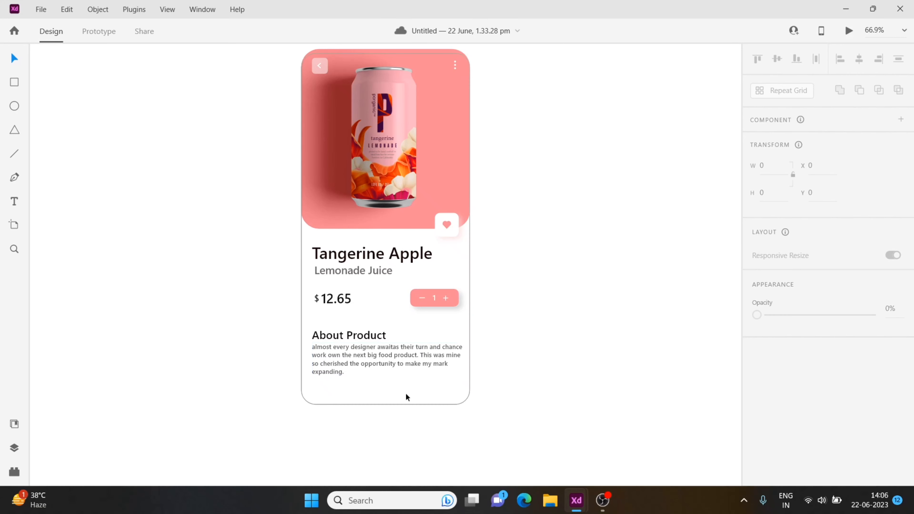
Step: Set the description's font size to 15 and its line spacing to 28
click(433, 359)
click(625, 380)
drag(411, 353, 411, 355)
mouse_move(830, 388)
mouse_down()
mouse_move(836, 367)
mouse_move(830, 388)
mouse_up()
key(Down)
key(Down)
key(Down)
key(Down)
key(Down)
key(Down)
key(Down)
key(Down)
key(Down)
key(Down)
click(612, 382)
Step: Extend the screen outline downward and draw a 310 × 69 button rectangle with corner radius 15 below the description
click(385, 395)
drag(385, 404, 385, 434)
click(15, 82)
drag(328, 396, 451, 423)
drag(810, 398, 812, 347)
click(608, 377)
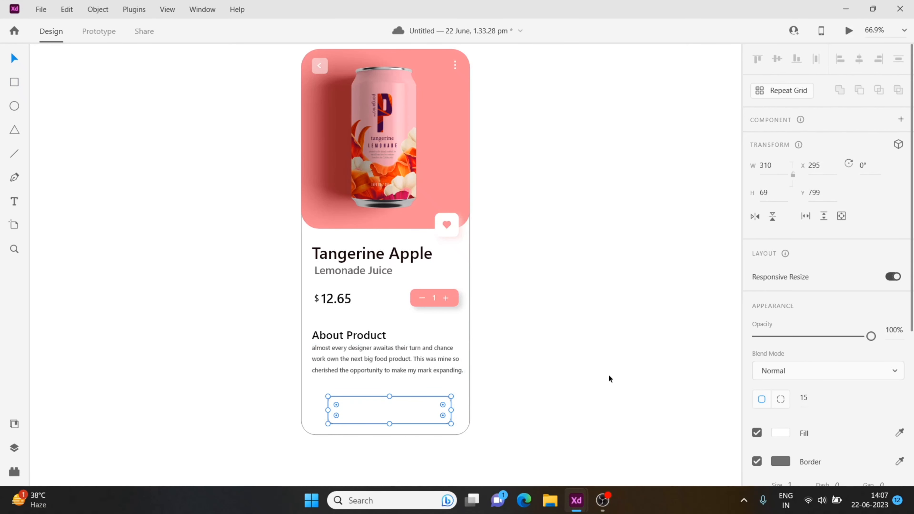
Step: Fill the button rectangle with the pink sampled from the header background and remove its border
click(898, 433)
click(448, 180)
click(756, 461)
Step: Add a drop shadow to the pink button with offsets X 5 and Y 7 and adjust its blur
scroll(776, 439, down, 4)
click(756, 425)
drag(788, 449, 789, 430)
drag(835, 448, 835, 435)
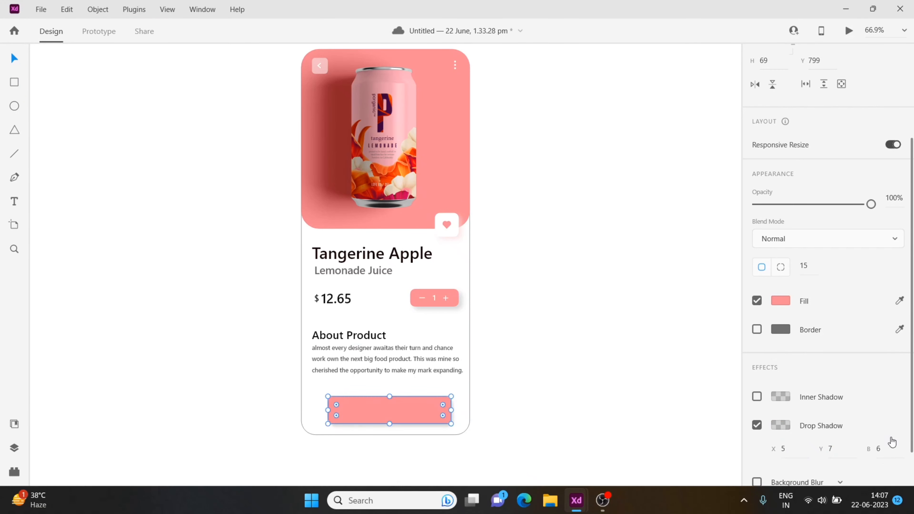
drag(891, 446, 890, 428)
Step: Add the text "add to cart" over the pink button at size 30 in all caps
drag(381, 417, 447, 419)
key(t)
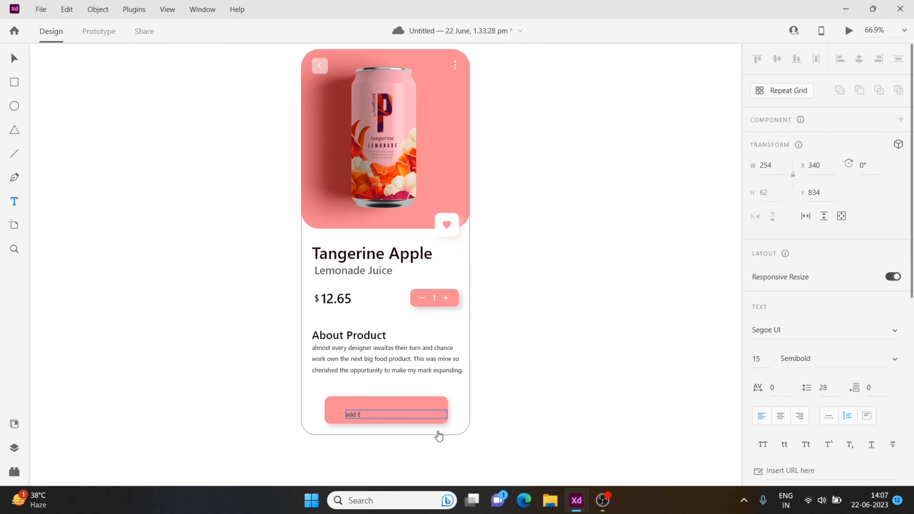
click(756, 359)
text(30)
key(Return)
click(763, 445)
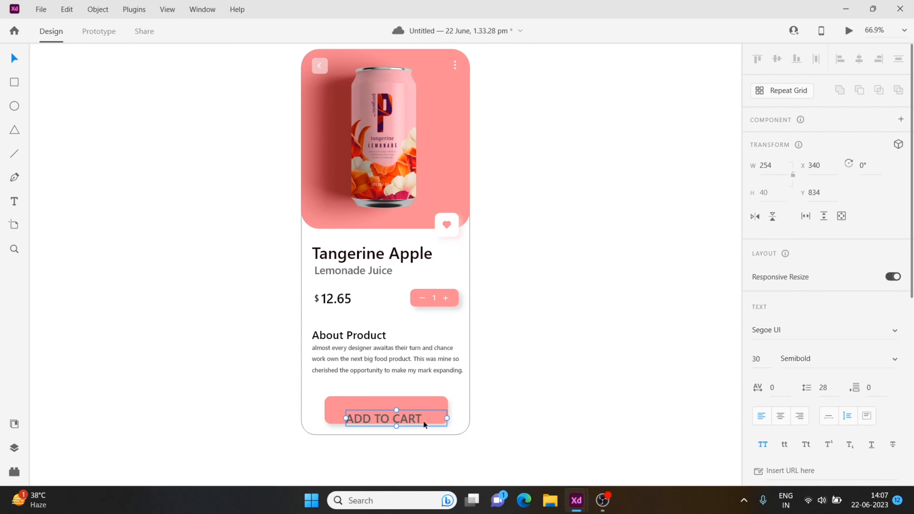
Step: Center the ADD TO CART label on the pink button and fill it with white
drag(425, 423, 385, 413)
click(543, 428)
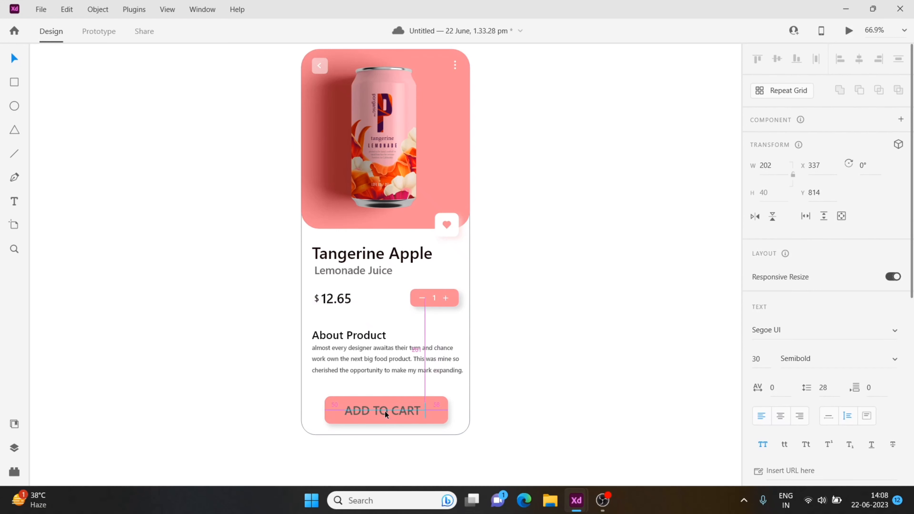
scroll(785, 427, down, 7)
click(779, 345)
click(605, 267)
click(540, 389)
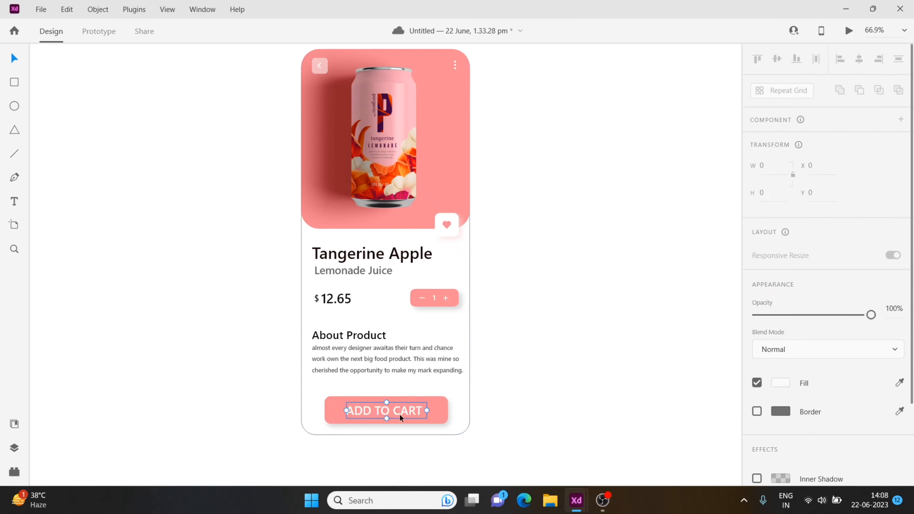
Step: Set the ADD TO CART label's font size to 24
click(399, 417)
click(770, 362)
text(28)
key(Return)
text(24)
key(Return)
Step: Re-center the resized ADD TO CART label on the pink button
key(Right)
key(Right)
key(Right)
key(Right)
key(Right)
key(Right)
key(Right)
key(Right)
key(Right)
key(Right)
key(Right)
key(Right)
key(Right)
drag(426, 408, 389, 405)
key(Down)
key(Down)
key(Down)
key(Right)
key(Right)
key(Right)
key(Right)
double_click(401, 413)
key(Escape)
click(581, 401)
Step: Paste an empty 424 by 958 rounded phone frame beside the product screen
scroll(581, 401, right, 2)
scroll(581, 401, up, 1)
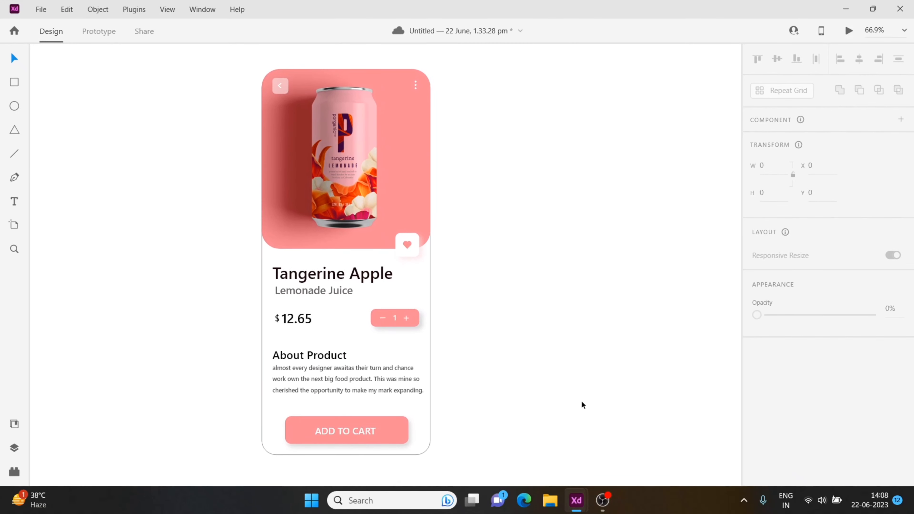
key(ctrl+v)
Step: Remove the product screen frame's border and add a drop shadow with X 10, Y 20 and blur 14
right_click(384, 370)
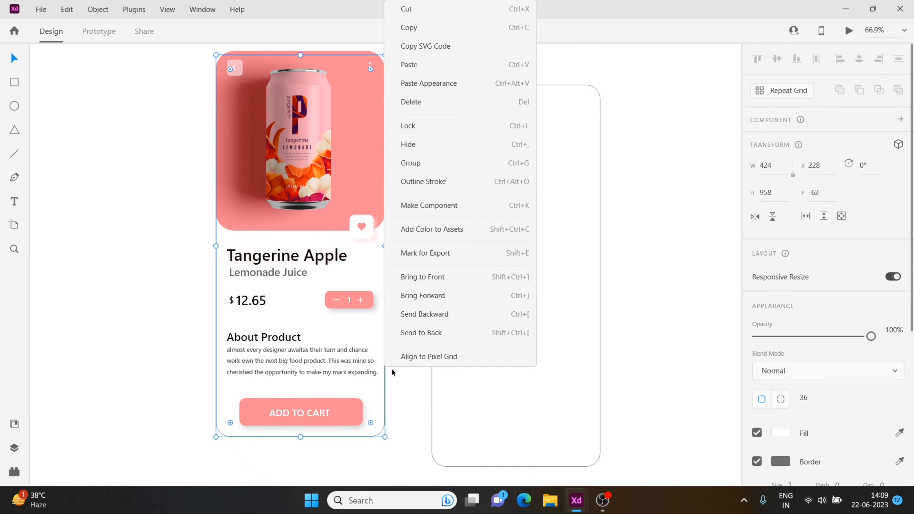
click(756, 461)
scroll(756, 461, down, 4)
click(757, 405)
click(784, 429)
text(10)
click(823, 429)
text(20)
click(673, 224)
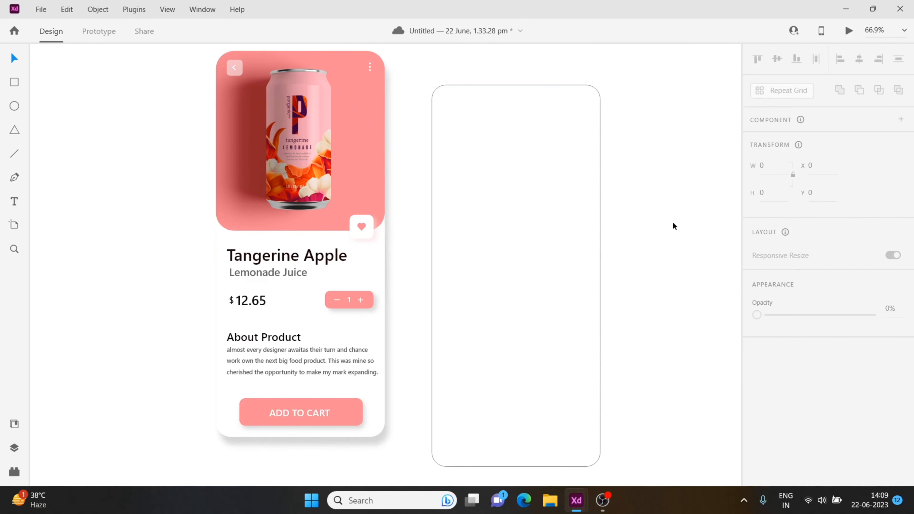
scroll(642, 184, up, 1)
click(386, 347)
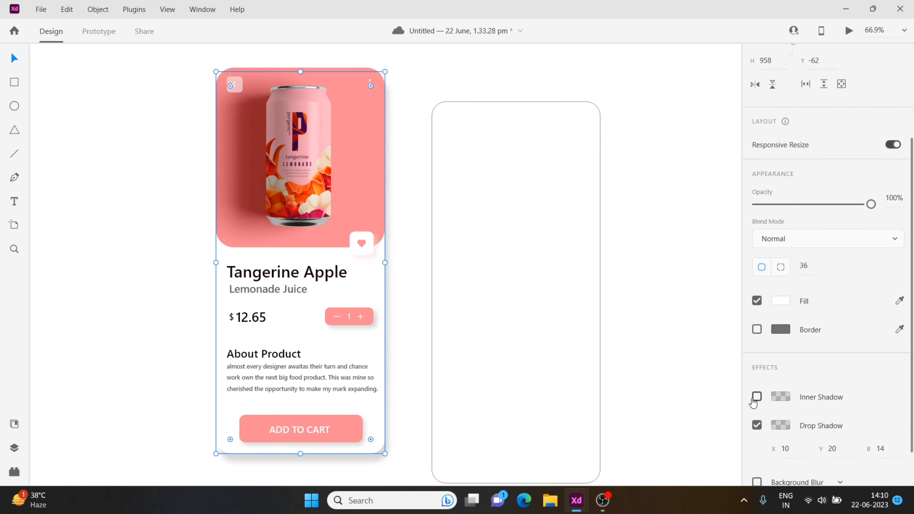
key(Escape)
Step: Move the empty phone frame closer to the product screen and shorten it to a height of 932
click(549, 263)
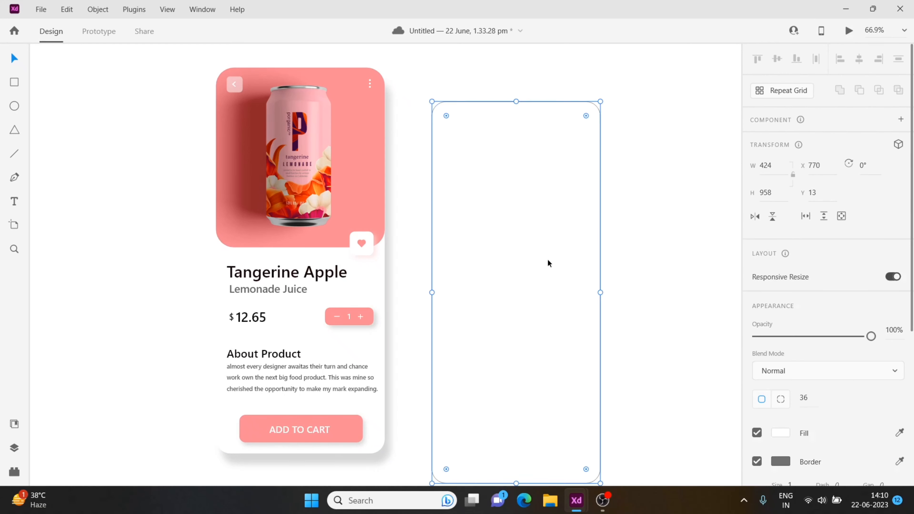
drag(549, 262, 536, 259)
drag(504, 478, 504, 468)
scroll(651, 320, right, 2)
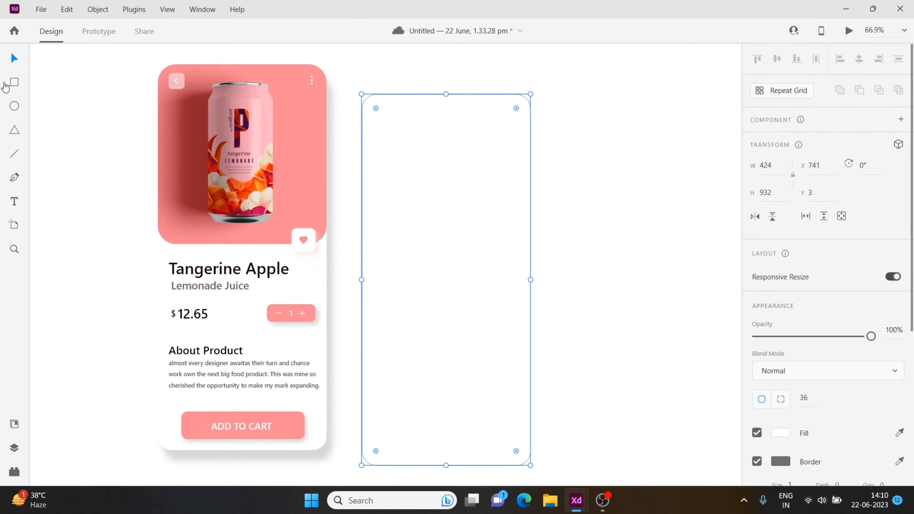
Step: Draw a 424 by 305 header rectangle across the top of the empty frame and round its corners to 35
drag(362, 94, 531, 213)
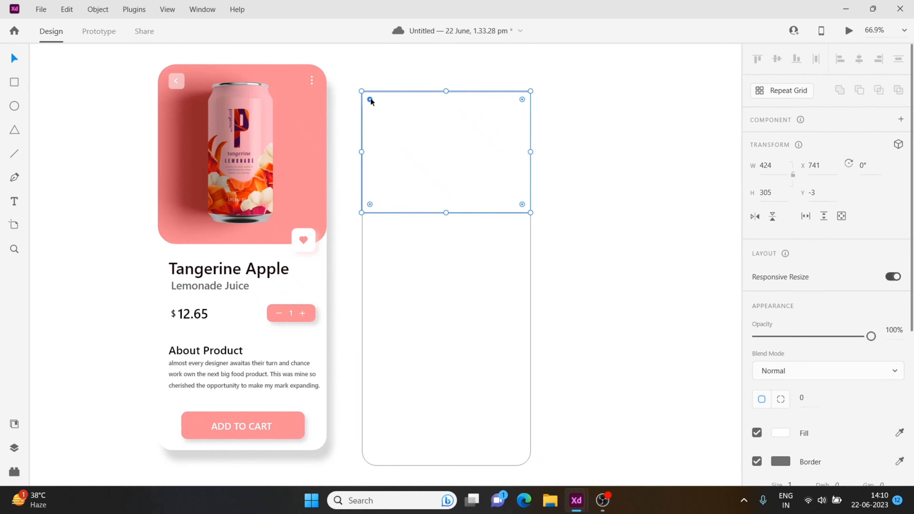
click(489, 303)
right_click(410, 117)
key(Escape)
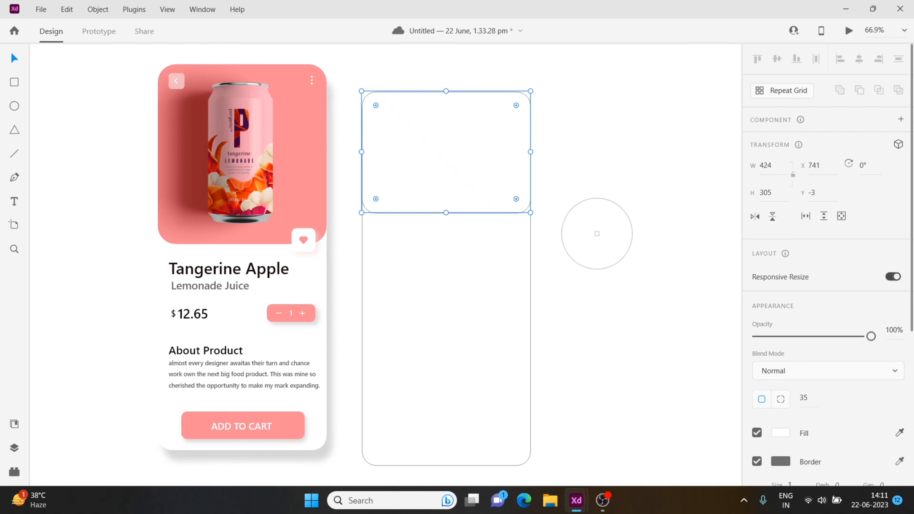
Step: Fill the new header rectangle with the pink sampled from the product header and remove its border
click(306, 158)
click(756, 462)
click(673, 316)
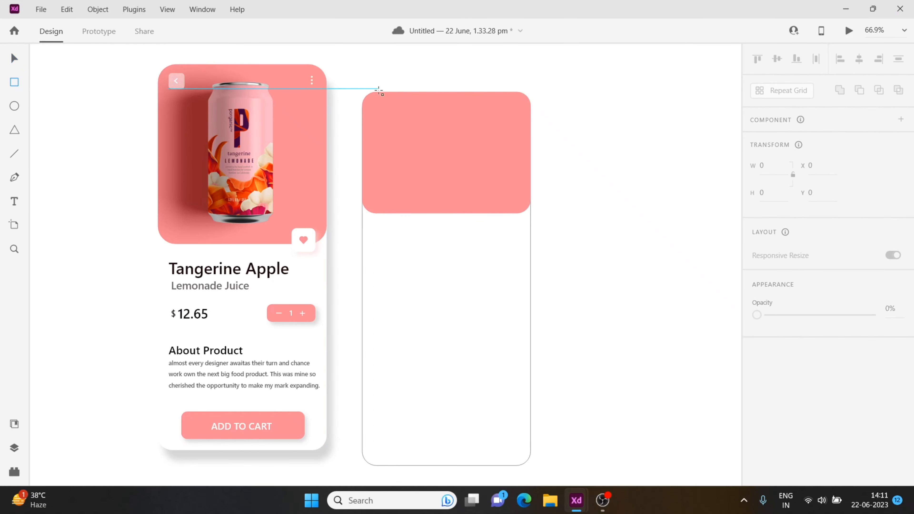
Step: Draw a borderless 306 by 59 search bar with corner radius 10 and a 57 by 59 square beside it in the pink header
drag(372, 111, 516, 138)
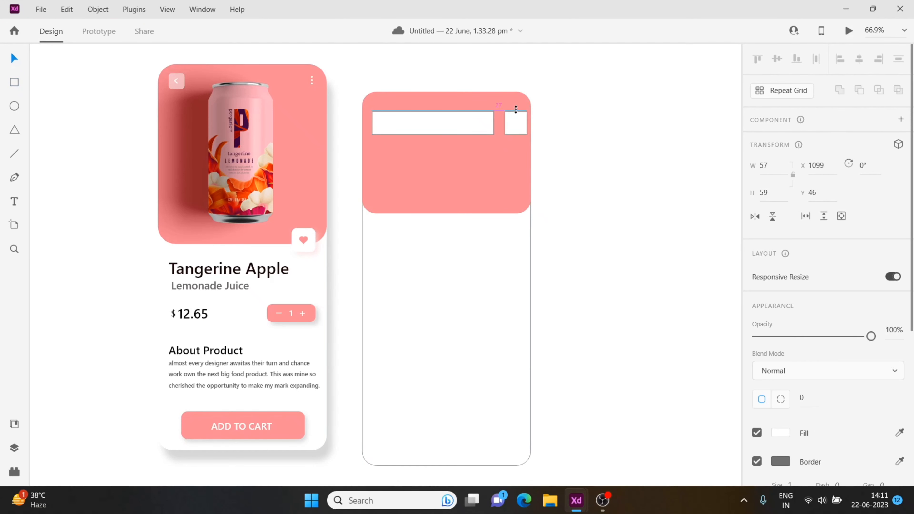
click(459, 126)
click(756, 461)
click(801, 398)
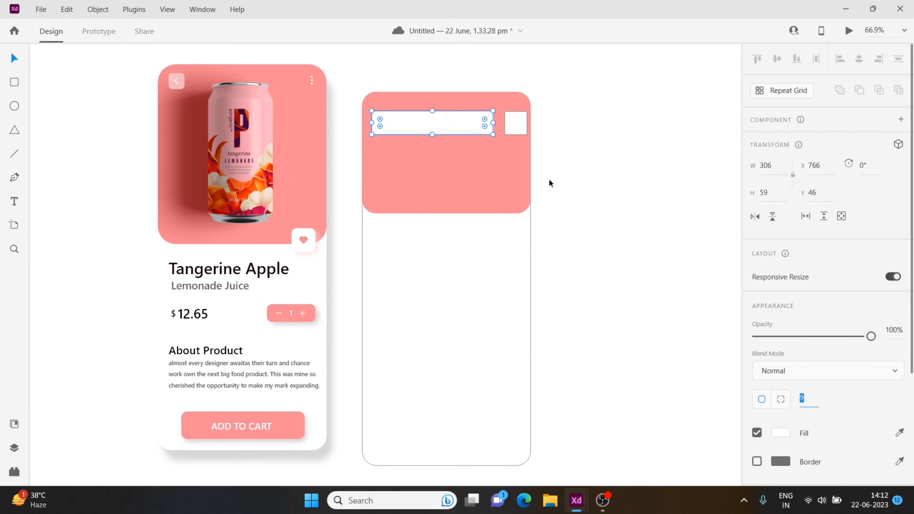
click(13, 250)
drag(303, 64, 533, 252)
click(802, 398)
text(10)
key(Return)
click(545, 220)
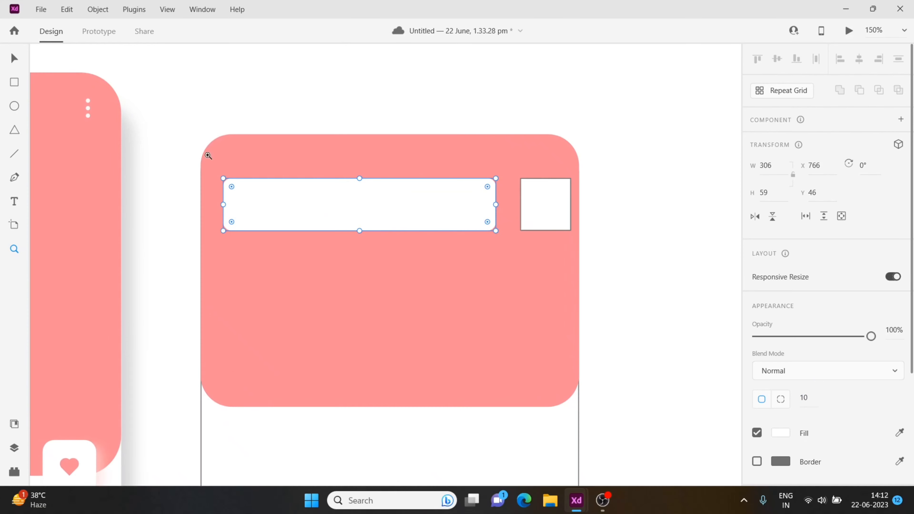
Step: Round the corners of the square beside the search bar to 12 and remove its border
click(14, 59)
click(545, 204)
click(801, 398)
key(Down)
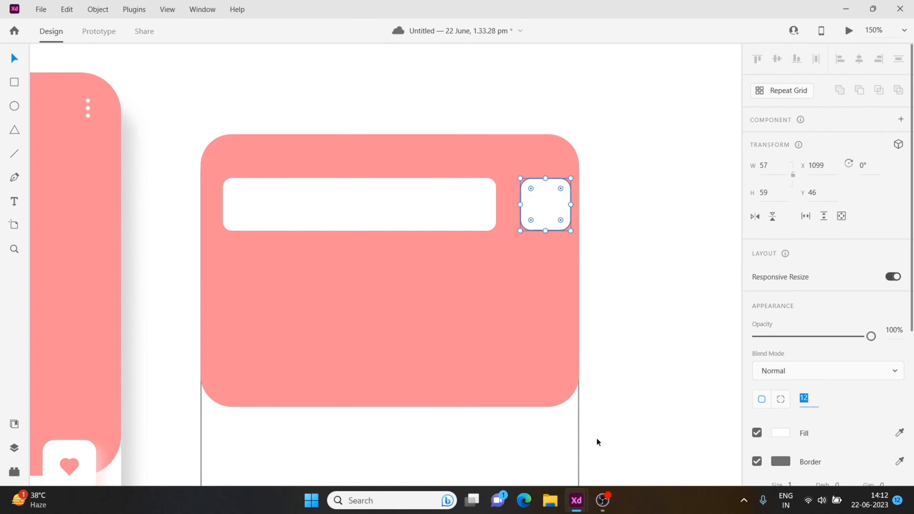
click(780, 462)
click(713, 280)
click(544, 204)
click(756, 461)
Step: Make the square's fill a translucent off-white by adjusting its color and lowering its fill opacity
click(780, 433)
click(626, 325)
drag(627, 330, 616, 318)
drag(739, 316, 739, 325)
click(649, 257)
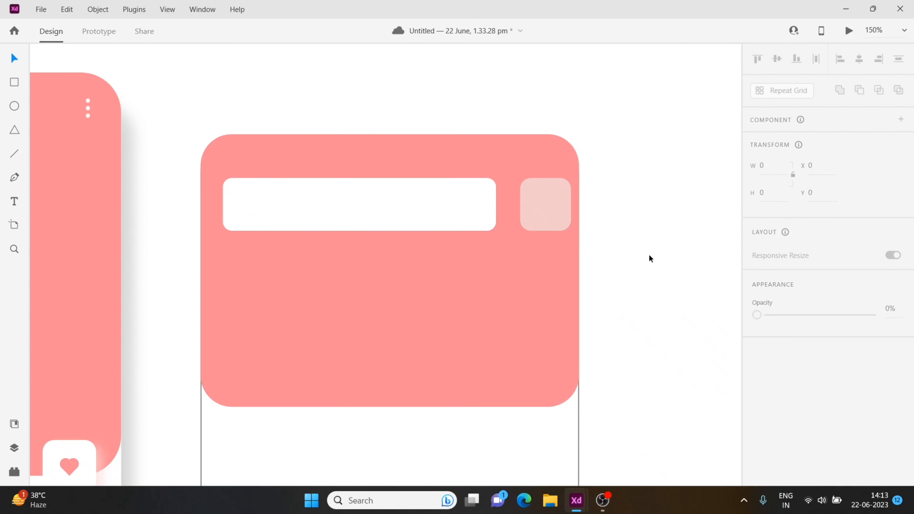
key(ctrl+0)
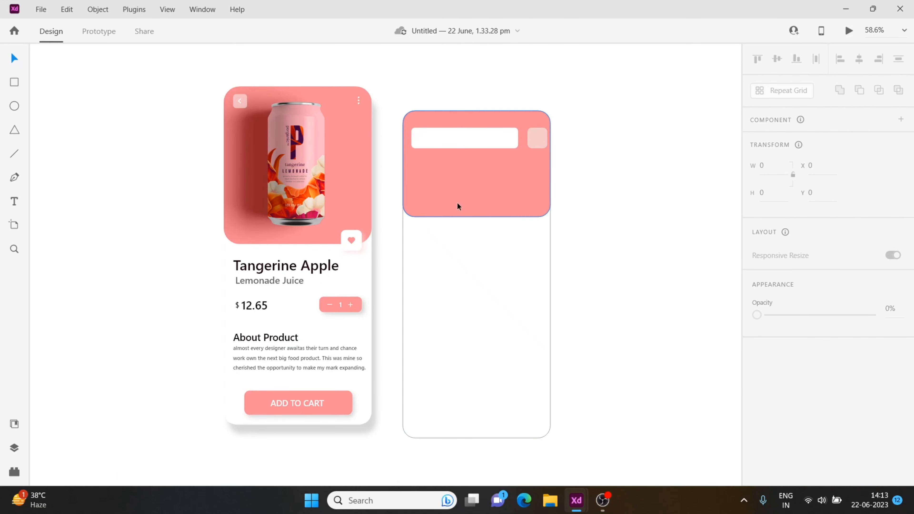
double_click(358, 101)
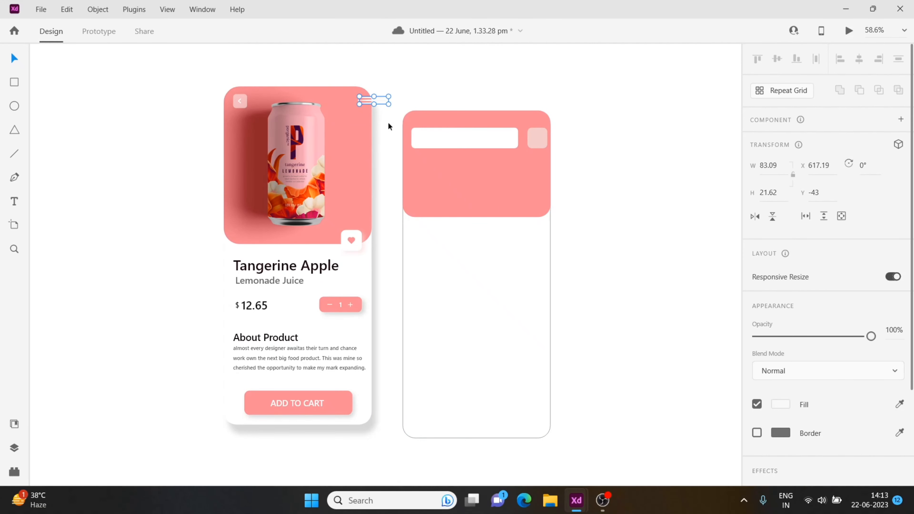
key(ctrl+z)
click(395, 106)
key(ctrl+z)
click(396, 98)
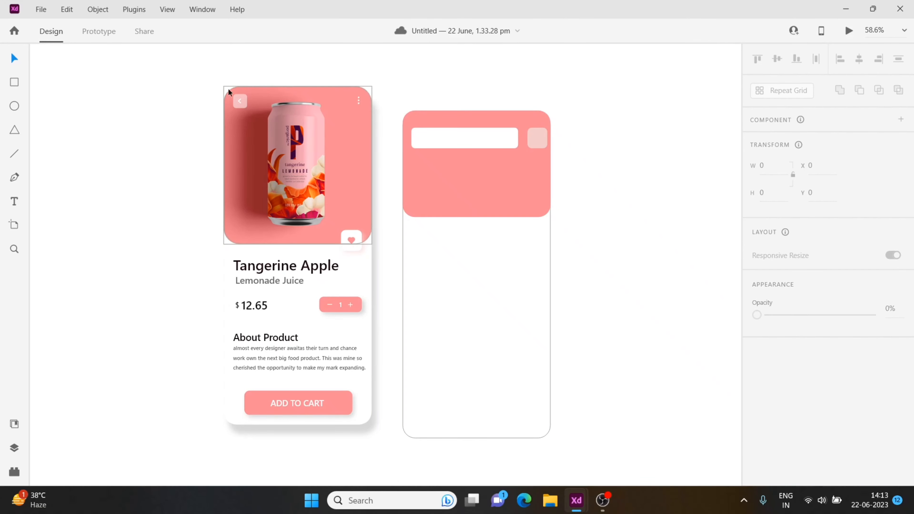
Step: Import the vertical three-dot icon, scale it down and move it into the pink header near the translucent square
click(41, 10)
click(68, 212)
scroll(177, 150, down, 1)
double_click(171, 118)
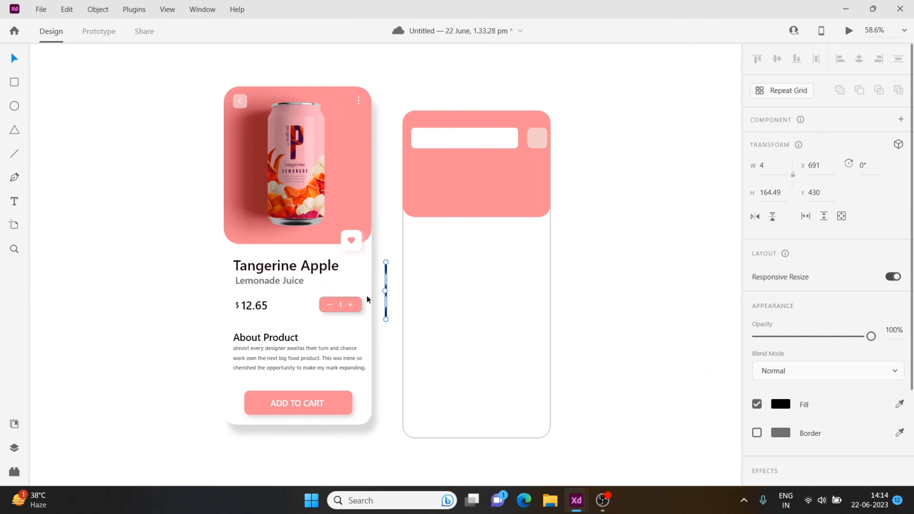
key(ctrl+z)
drag(385, 268, 399, 319)
drag(385, 291, 528, 174)
Step: Fill the three-dot icon with white and center it on the translucent square
click(780, 404)
click(603, 315)
key(shift+Up)
key(shift+Up)
key(shift+Up)
key(shift+Up)
key(shift+Up)
key(shift+Up)
key(shift+Up)
key(shift+Up)
key(shift+Up)
key(shift+Up)
click(529, 195)
click(15, 248)
drag(495, 95, 597, 217)
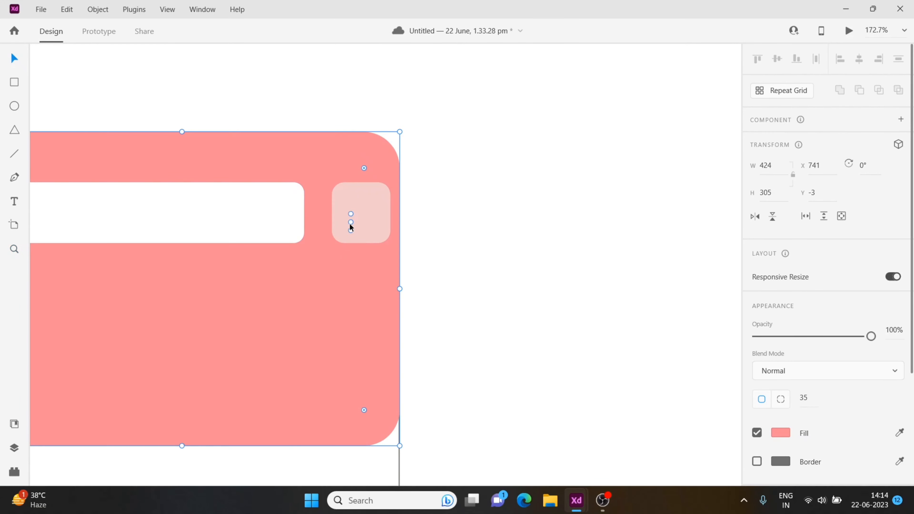
click(350, 225)
key(Down)
key(ctrl+0)
Step: Import the magnifier icon, scale it down to about 18 by 18 and place it at the search bar's right end
click(503, 260)
click(41, 9)
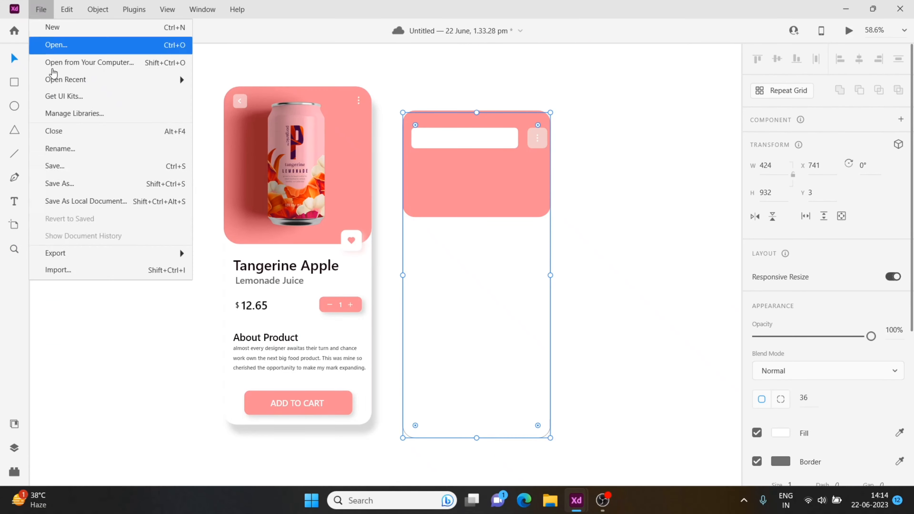
click(57, 269)
double_click(144, 155)
drag(390, 268, 452, 331)
drag(434, 314, 528, 180)
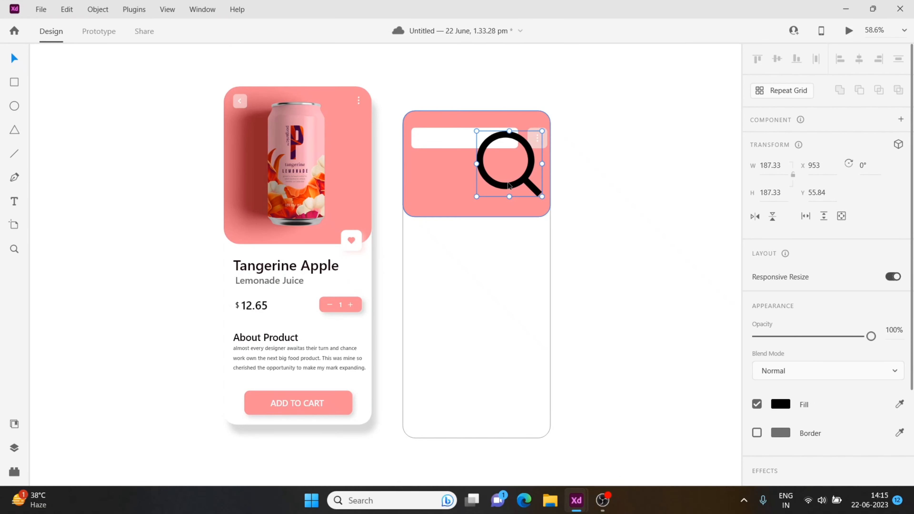
drag(546, 127, 497, 159)
drag(482, 196, 508, 146)
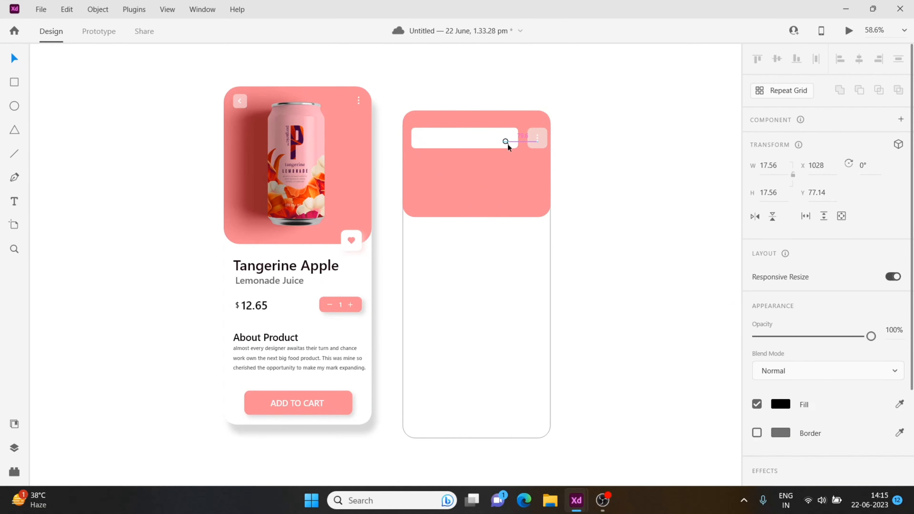
Step: Add the placeholder text "search juice names" inside the search bar and fill it with the sampled header pink
drag(416, 135, 481, 145)
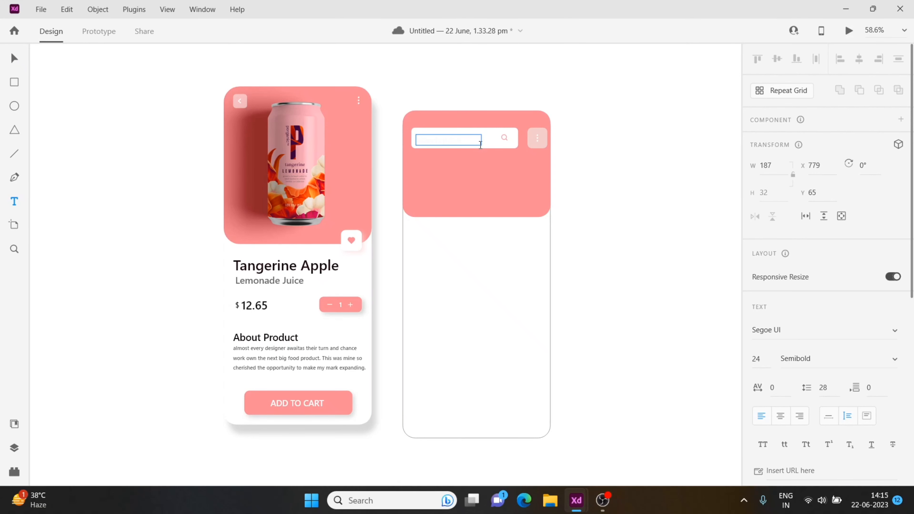
scroll(805, 388, down, 6)
click(899, 344)
click(445, 149)
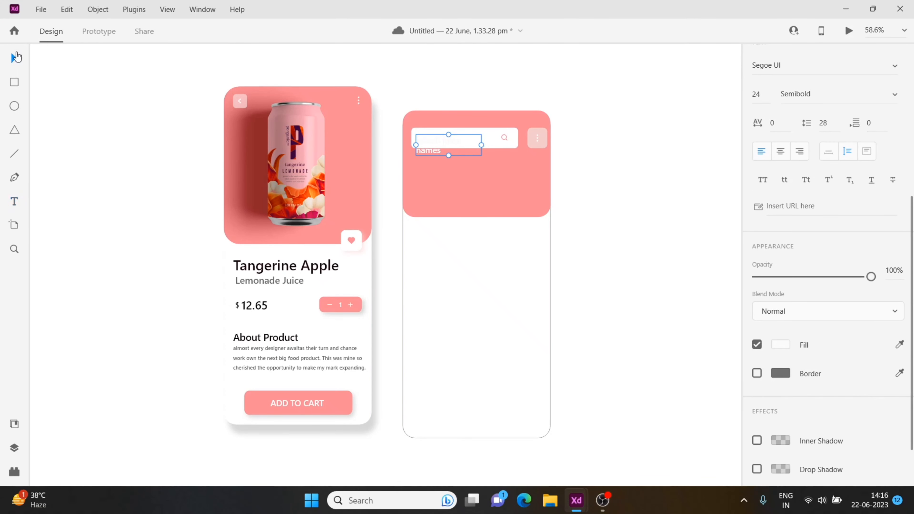
key(Escape)
Step: Set the placeholder text to size 15 in title case and align it at the search bar's left end
click(759, 94)
key(Down)
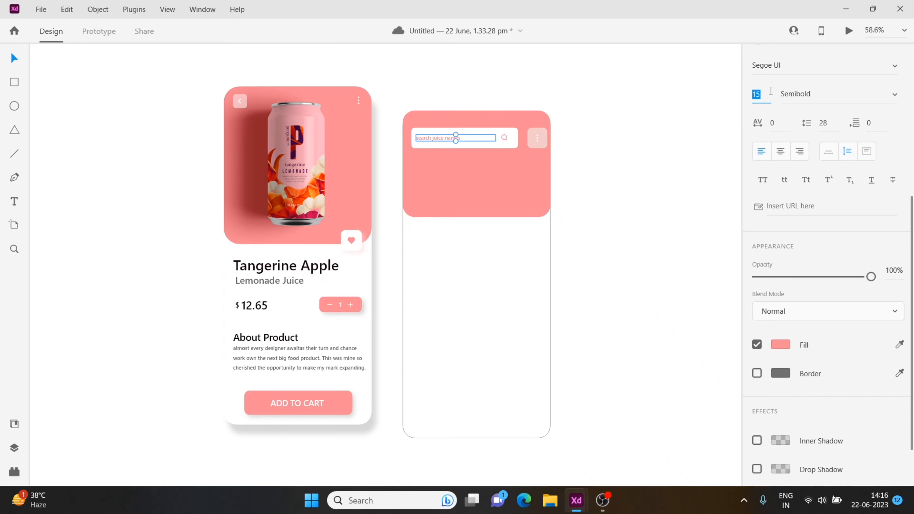
click(763, 182)
drag(455, 140, 440, 141)
click(511, 259)
click(673, 296)
Step: Set the search placeholder text's character spacing to 2
click(444, 138)
click(777, 388)
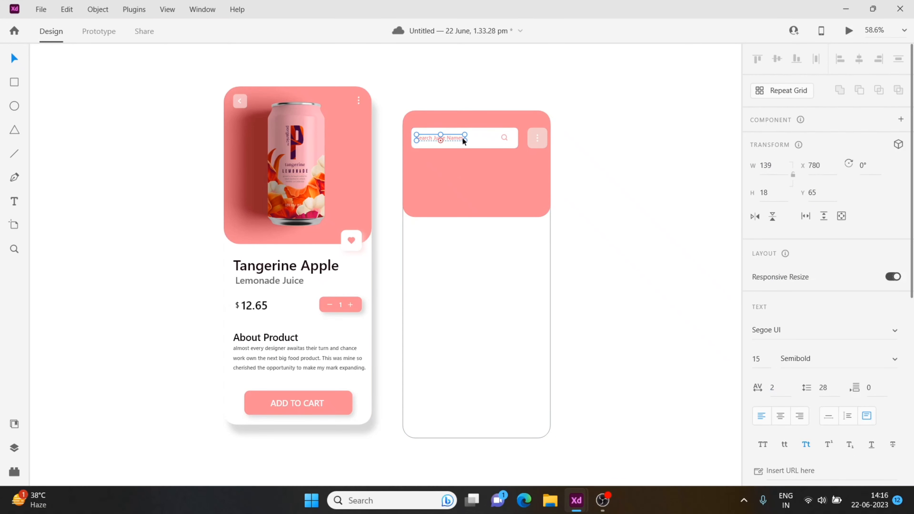
click(651, 281)
click(434, 136)
click(827, 388)
click(602, 327)
Step: Soften the placeholder text and the magnifier icon by lowering the opacity of their pink fills
click(453, 135)
scroll(788, 378, down, 5)
click(781, 411)
drag(739, 315, 738, 351)
click(506, 141)
click(779, 283)
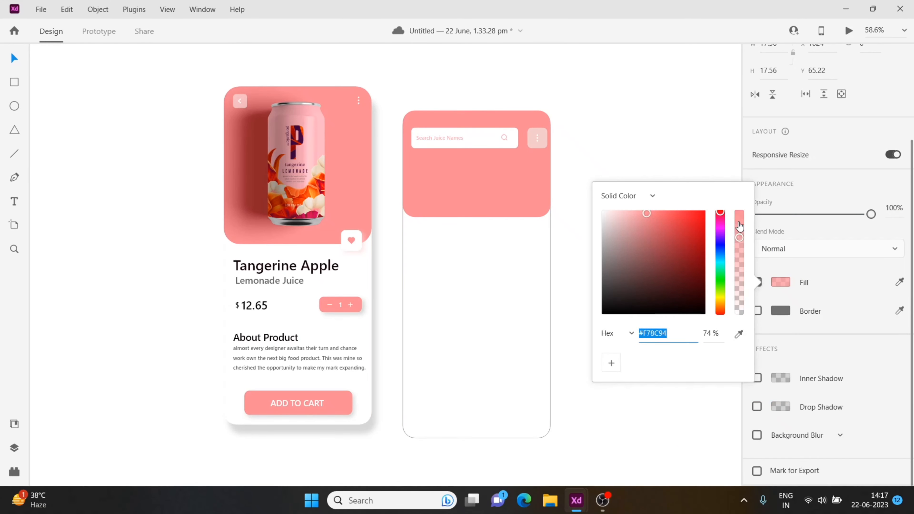
click(645, 331)
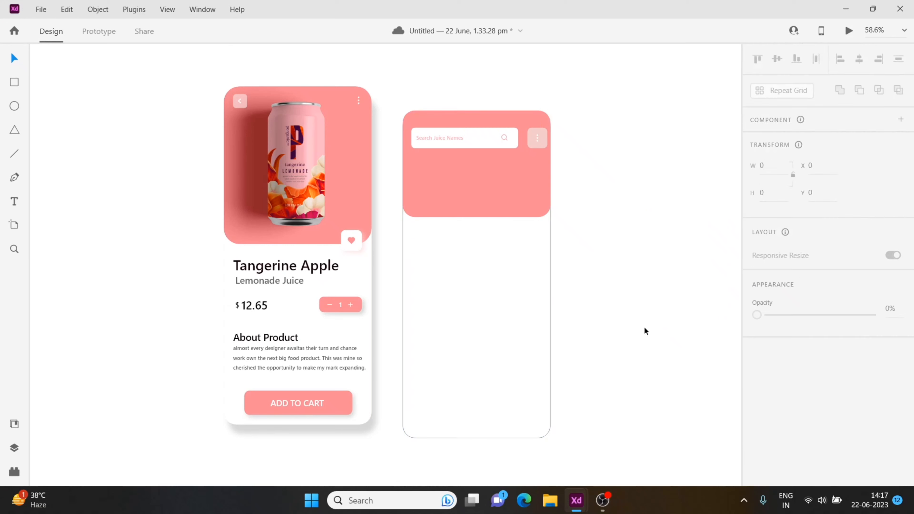
Step: Draw a white, borderless 57 by 59 square with corner radius 12 below the search bar's left end
click(15, 82)
drag(411, 174, 432, 193)
click(780, 433)
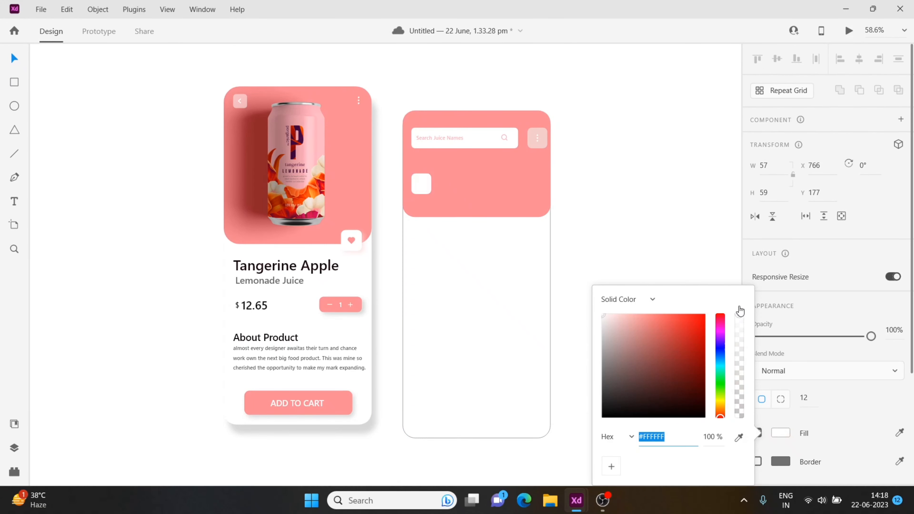
Step: Duplicate the white square across the header to make a row of five
click(426, 184)
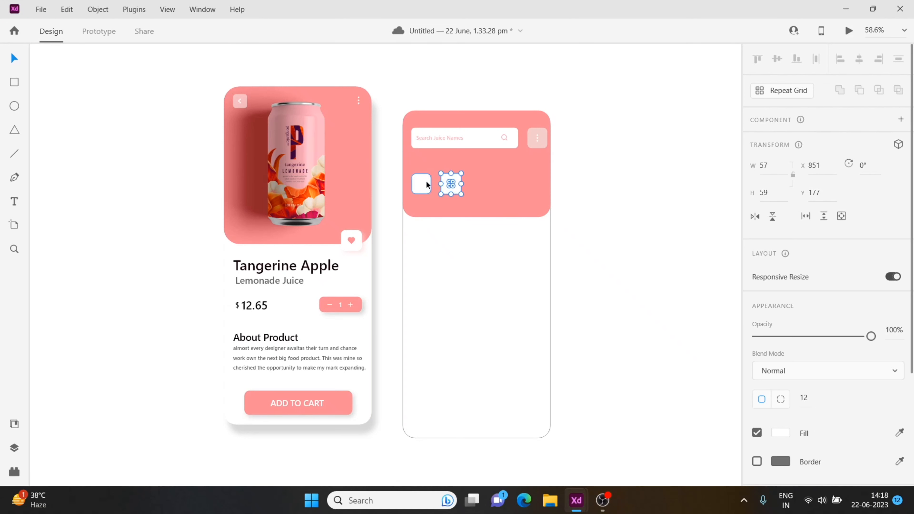
key(ctrl+d)
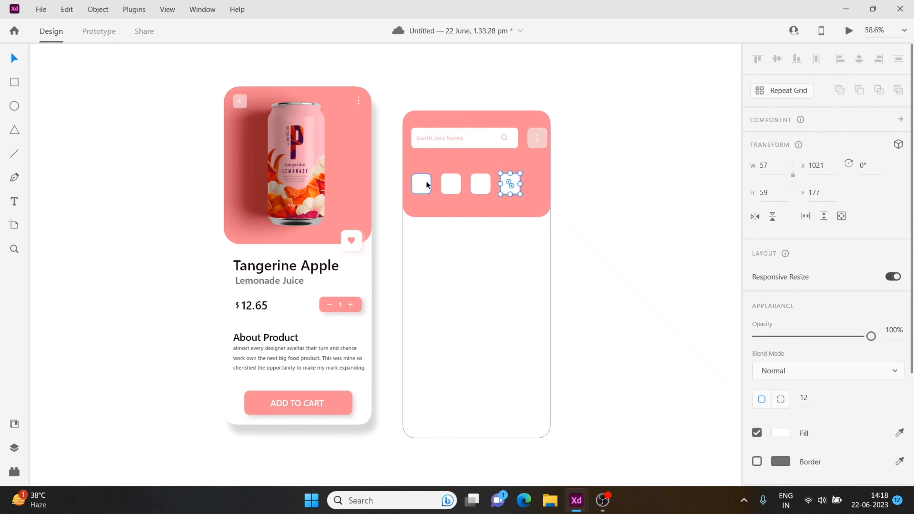
key(ctrl+d)
click(587, 214)
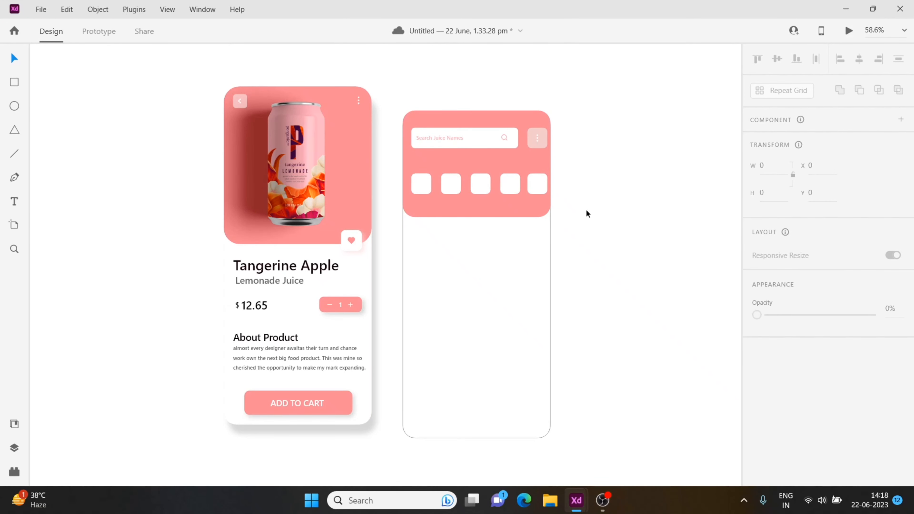
Step: Nudge the second, third and fourth white squares left by 2 pixels each to even out the row's spacing
click(457, 183)
key(Left)
key(Left)
click(477, 187)
key(Left)
key(Left)
click(509, 186)
key(Left)
key(Left)
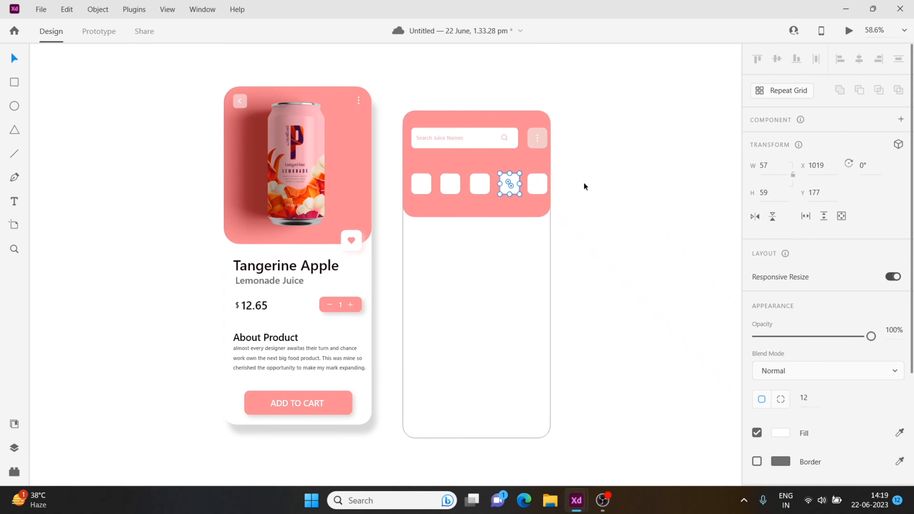
Step: Import the avocado picture, scale it down and fit it inside the first white category square
click(584, 186)
click(37, 11)
click(110, 221)
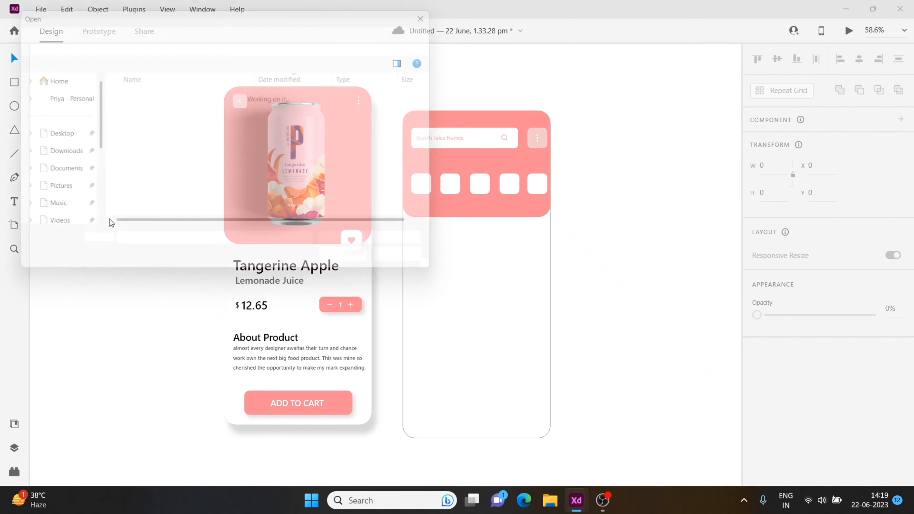
double_click(162, 172)
drag(392, 274, 416, 210)
drag(451, 163, 392, 218)
drag(382, 228, 421, 184)
click(443, 259)
click(422, 185)
Step: Import the mango-icon cartoon image and place it on the second white category square
key(z)
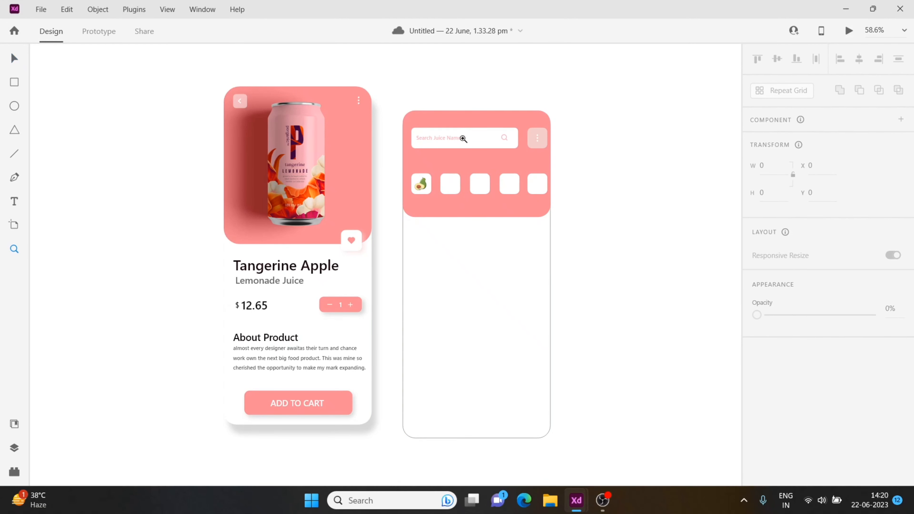
click(464, 139)
click(41, 9)
click(84, 267)
double_click(176, 207)
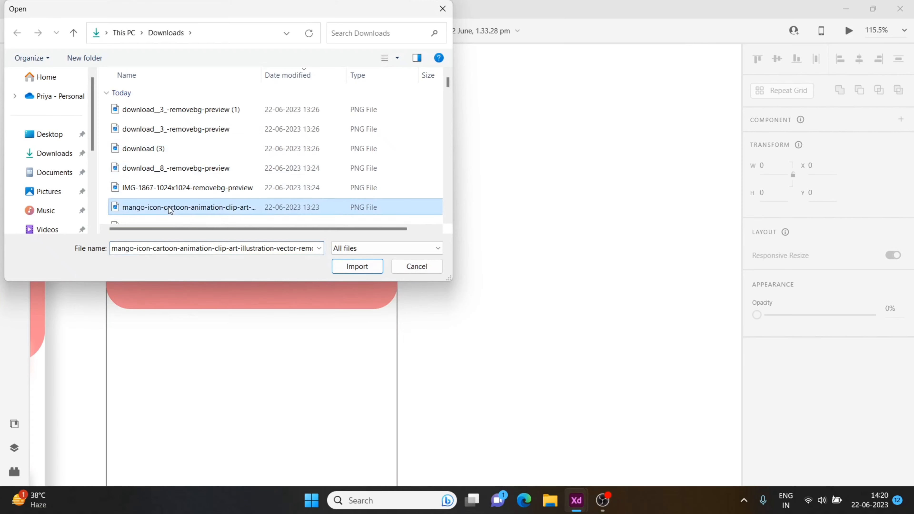
drag(555, 93, 204, 246)
click(201, 341)
Step: Import IMG-1867-1024x1024-removebg-preview and place the 55 by 55 apple on the third white category square
click(41, 9)
click(84, 268)
scroll(182, 182, down, 2)
scroll(180, 176, up, 1)
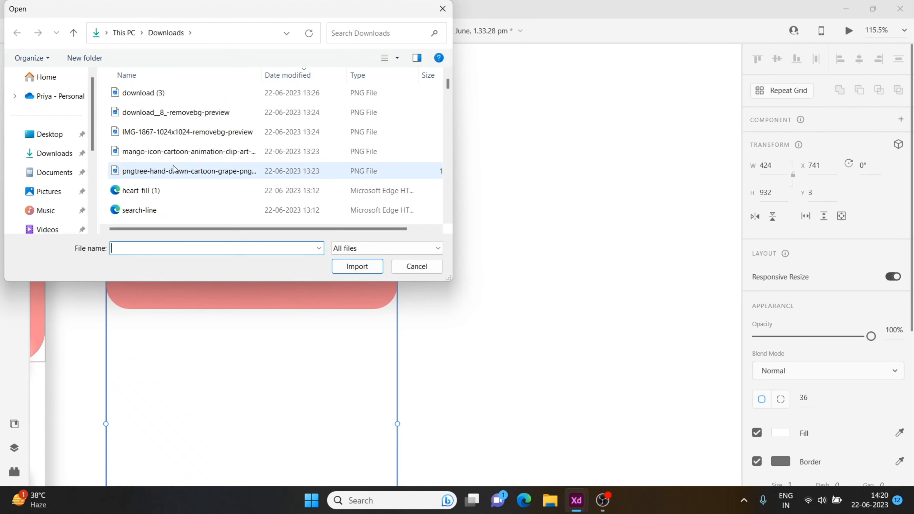
double_click(184, 136)
drag(556, 93, 257, 239)
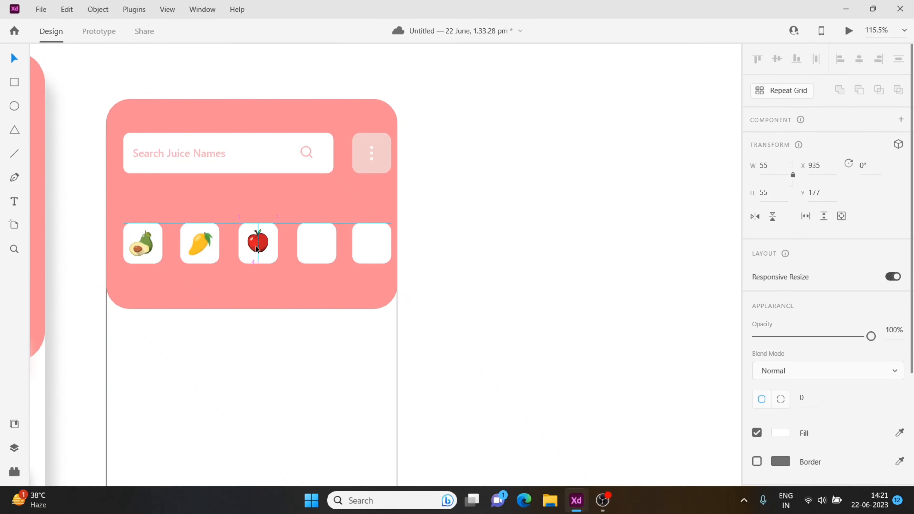
click(202, 341)
Step: Import download__8_-removebg-preview, shrink the grapes to 33 by 33 and center them on the fourth category square
click(41, 9)
click(85, 270)
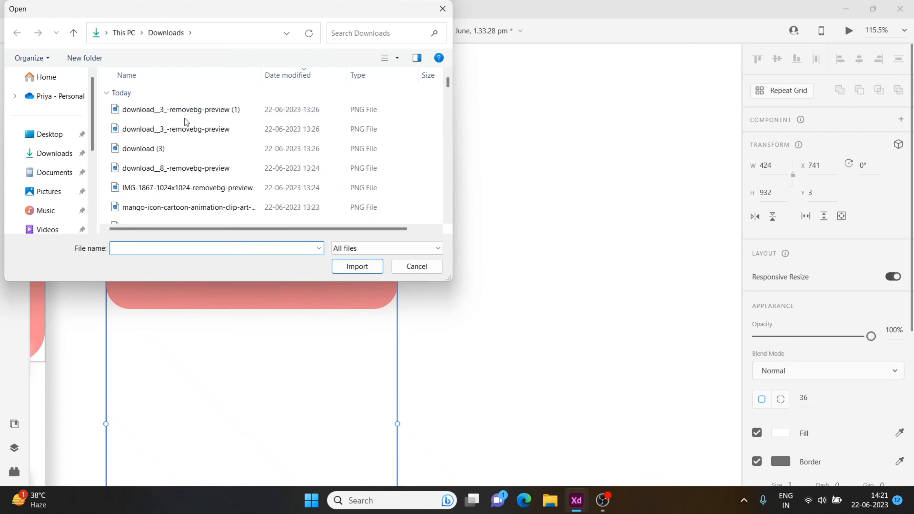
double_click(194, 172)
drag(550, 93, 233, 338)
drag(224, 428, 329, 228)
click(230, 342)
click(317, 243)
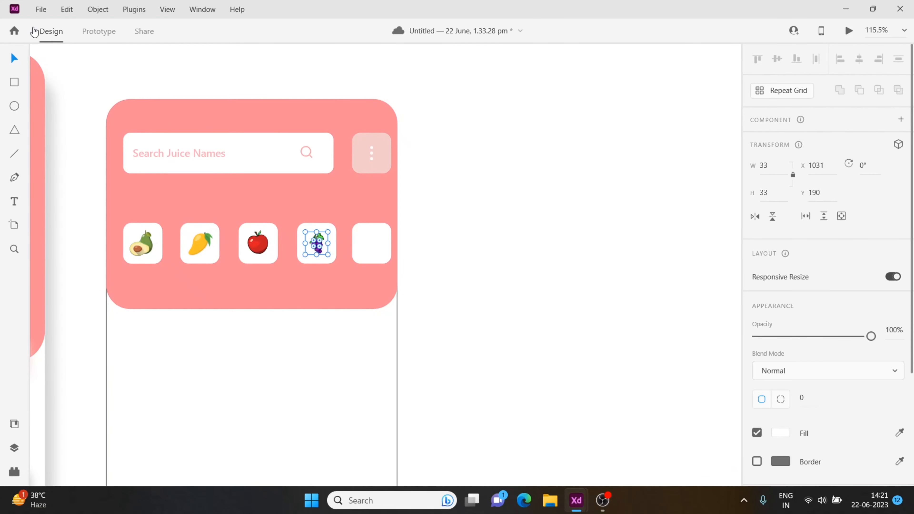
Step: Import download__3_-removebg-preview (1) and position the banana inside the fifth white category square
click(41, 9)
click(85, 269)
click(204, 108)
click(357, 265)
drag(369, 295, 370, 244)
click(517, 256)
click(468, 230)
key(ctrl+0)
Step: Draw a text box about 71 wide just below the avocado square and set its fill to white
click(408, 196)
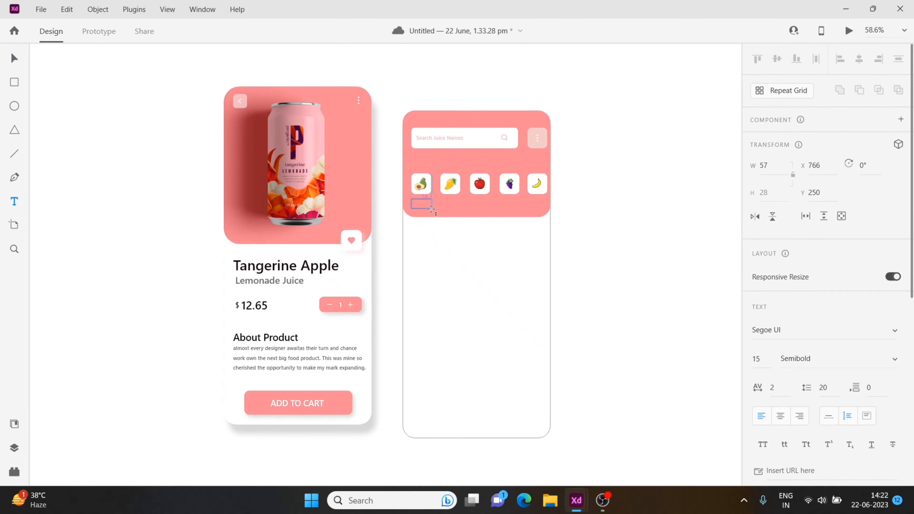
key(ctrl+space)
drag(378, 90, 534, 271)
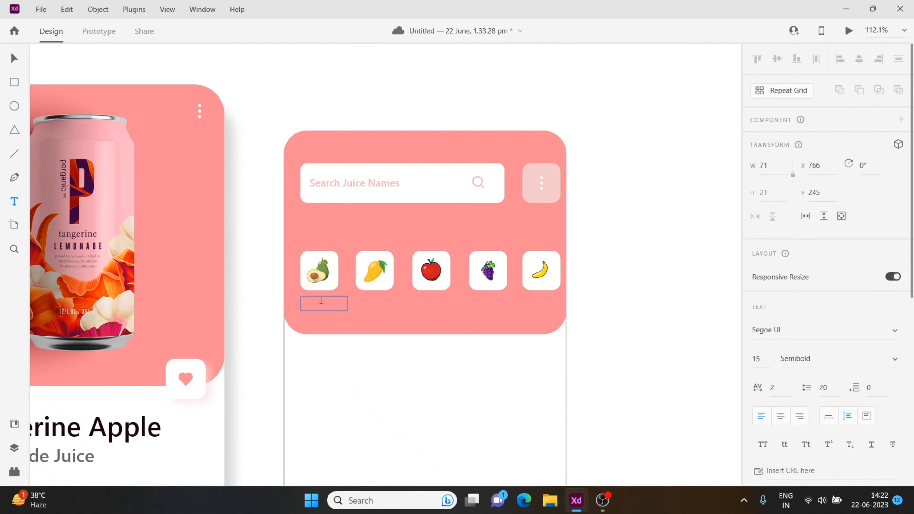
scroll(786, 345, down, 5)
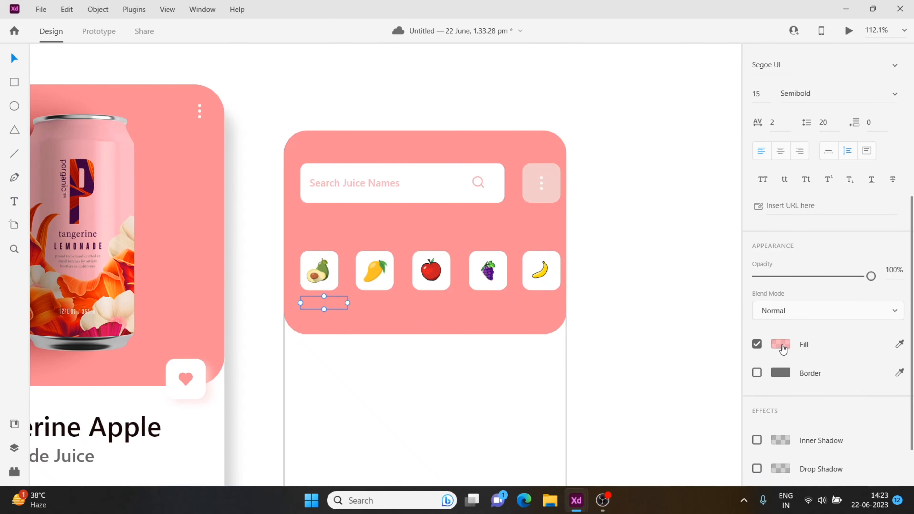
click(782, 347)
drag(611, 271, 600, 264)
drag(738, 302, 738, 262)
click(580, 274)
Step: Label the first category Avocado in title case at size 10, and nudge the label right 4 pixels and up 2
click(318, 302)
click(764, 356)
text(10)
key(Return)
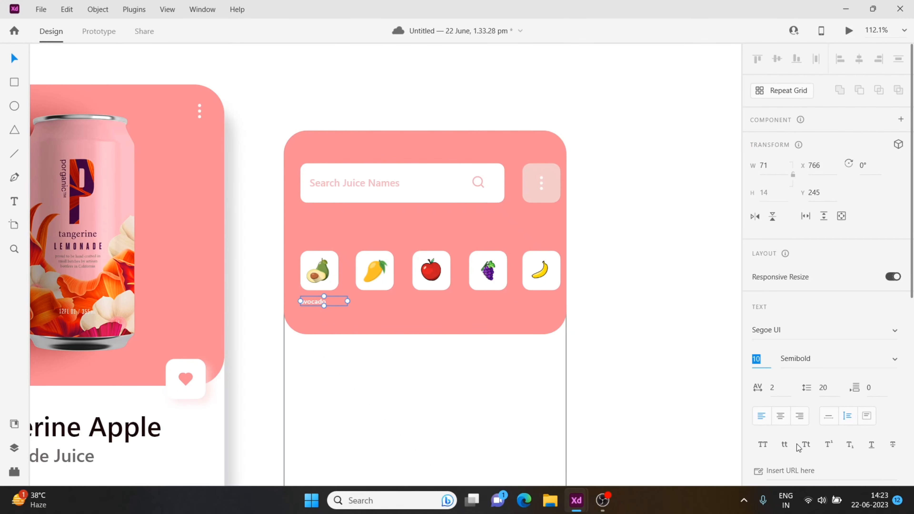
click(805, 445)
key(Right)
key(Right)
key(Right)
key(Right)
key(Up)
key(Up)
Step: Copy the Avocado label under the next category squares and change the copies' text to Mango and Apple
drag(350, 300, 484, 300)
click(332, 389)
double_click(381, 300)
text(Man)
click(394, 357)
click(427, 300)
text(Apple)
key(Escape)
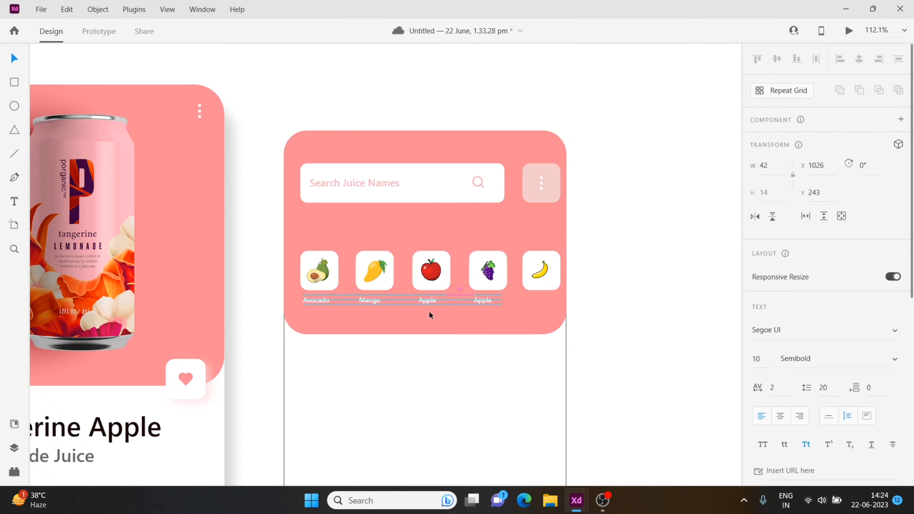
Step: Label the last two category squares Grapes and Banana using copies of the existing label
double_click(483, 299)
text(Grapes)
alt+drag(483, 311, 538, 300)
double_click(538, 299)
text(Banana)
click(624, 318)
key(ctrl+0)
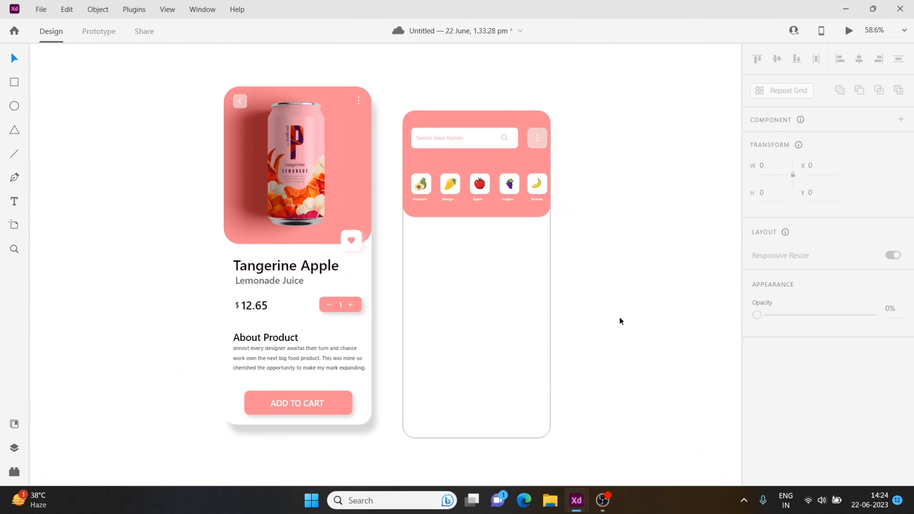
Step: Draw a 203 by 615 rectangle along the home screen's right side, from just below the header to the bottom edge
click(14, 82)
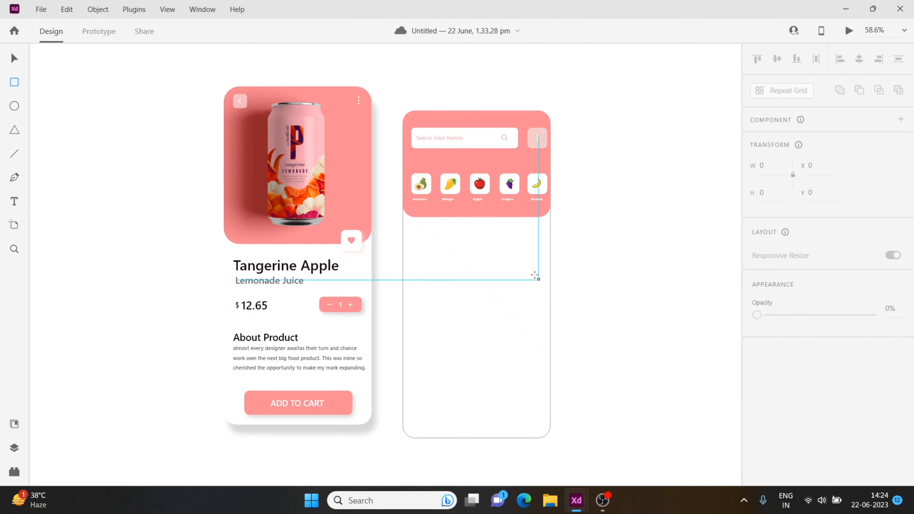
drag(490, 223, 550, 438)
key(v)
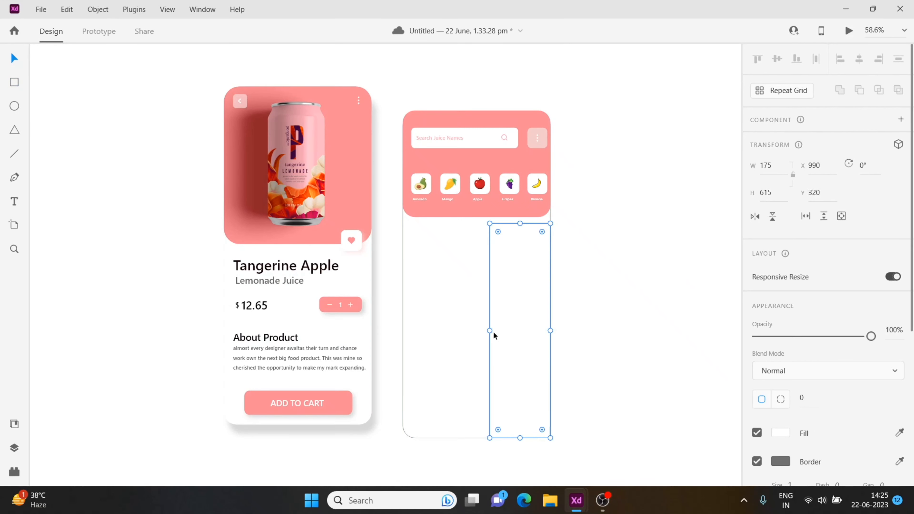
drag(490, 330, 479, 330)
Step: Fill the tall rectangle with semi-transparent pale pink #F2CBCB and remove its border
click(784, 433)
drag(608, 330, 624, 327)
drag(738, 319, 738, 375)
click(611, 321)
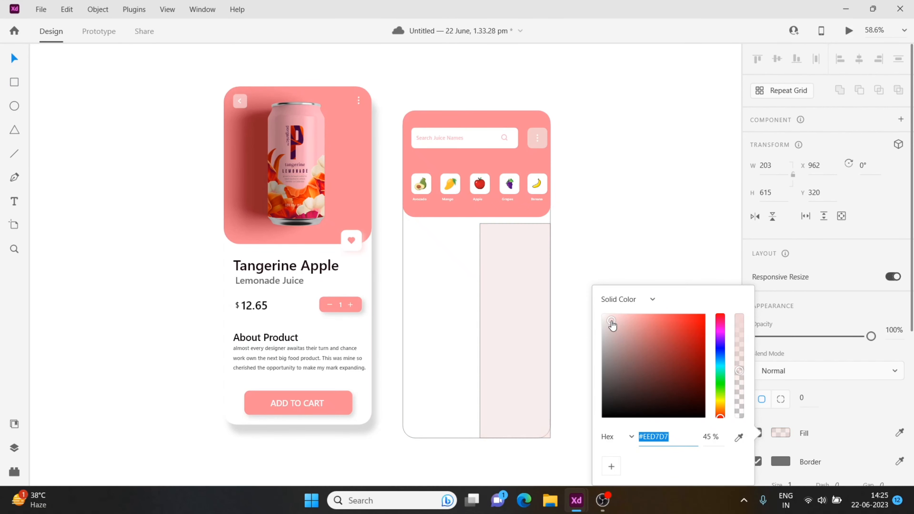
drag(623, 320, 615, 319)
click(738, 389)
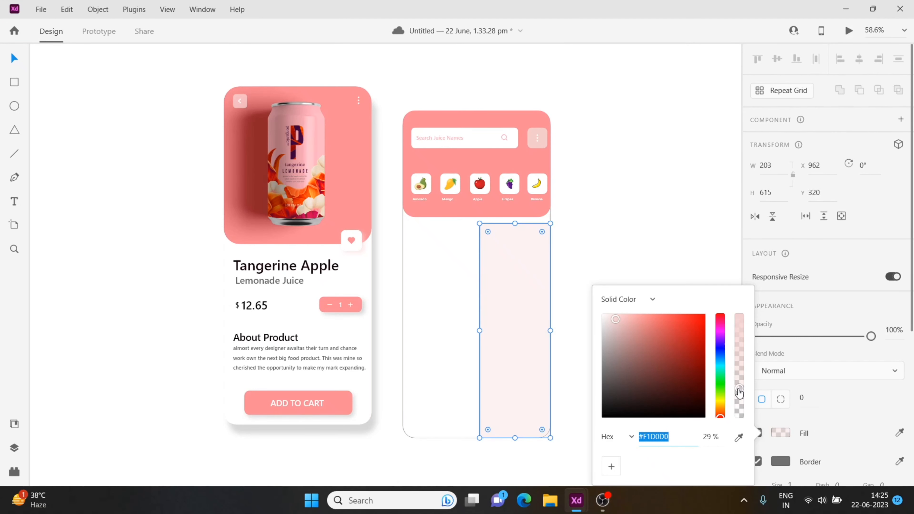
click(739, 437)
click(528, 264)
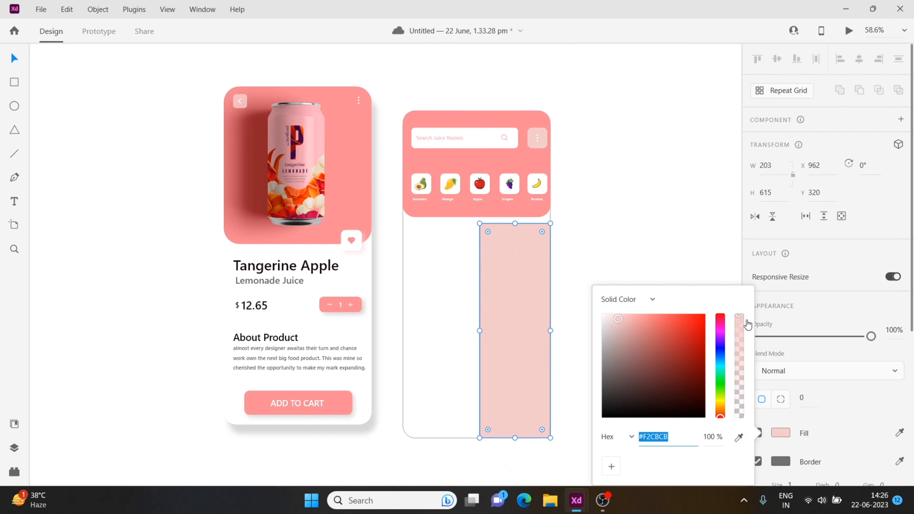
drag(739, 322, 740, 342)
click(756, 462)
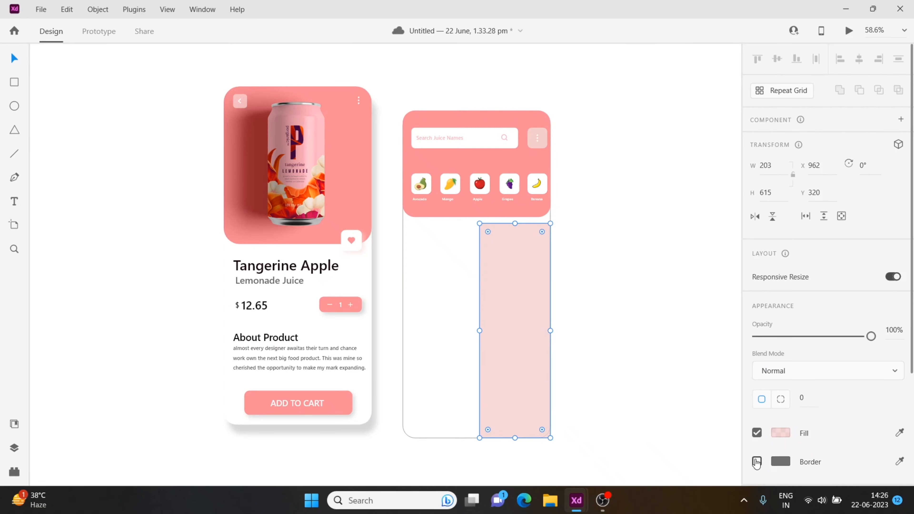
Step: Give the pale pink panel separate corner radii: 36 at top left, about 33 at bottom right, square elsewhere
click(783, 399)
key(Tab)
key(Tab)
key(Tab)
text(36)
click(695, 390)
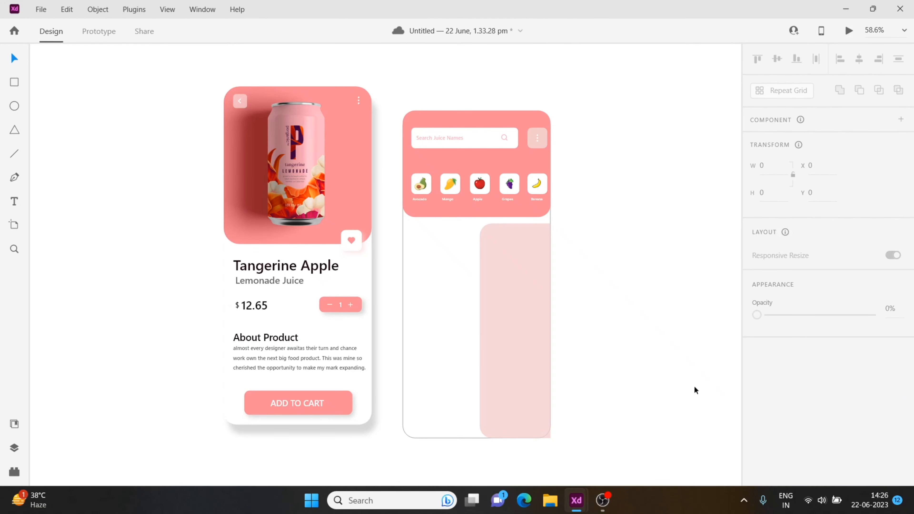
click(536, 377)
click(868, 397)
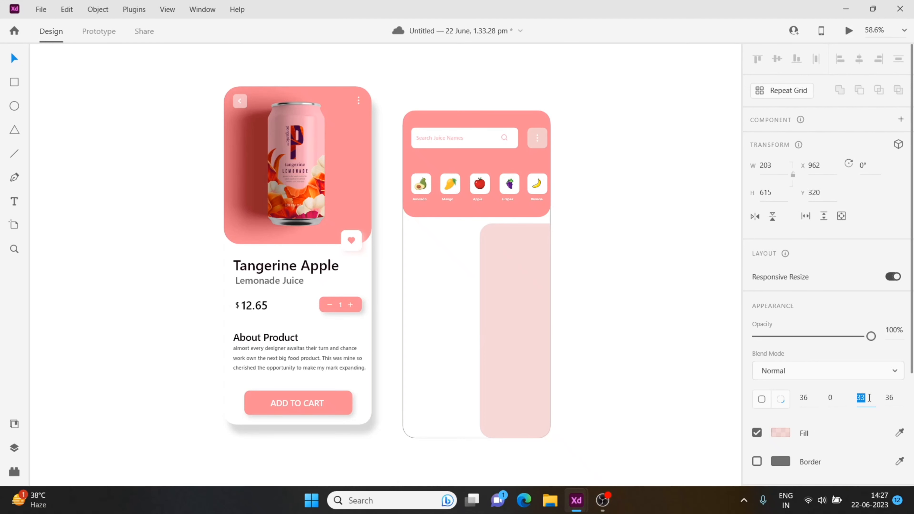
click(685, 367)
click(505, 402)
key(Escape)
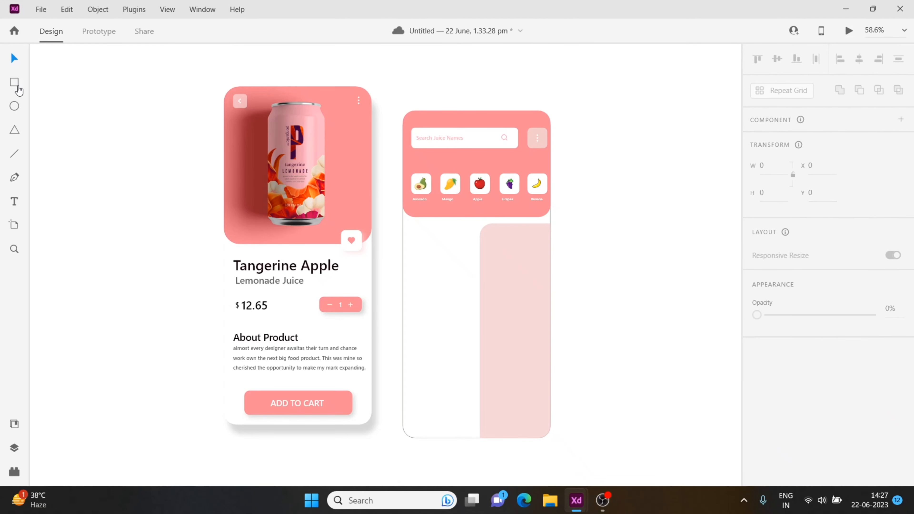
Step: Draw a white card 160 wide at the top of the pink panel, stack two copies below it and remove the borders
click(19, 90)
mouse_move(489, 233)
mouse_down()
mouse_move(555, 320)
mouse_move(545, 299)
mouse_up()
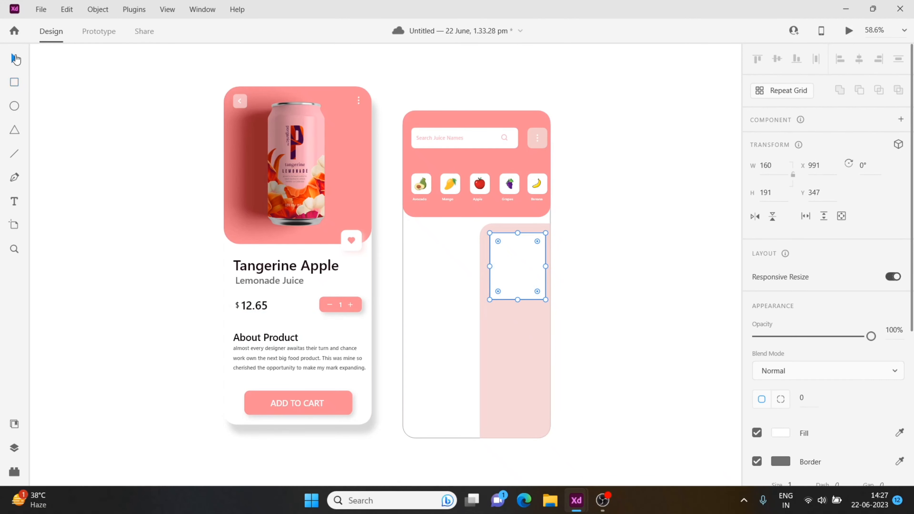
drag(521, 244, 523, 349)
key(ctrl+d)
click(756, 463)
click(517, 401)
click(757, 462)
Step: Round the white cards' corners, using radius 20 on the top card and 15 on the cards below it
click(518, 262)
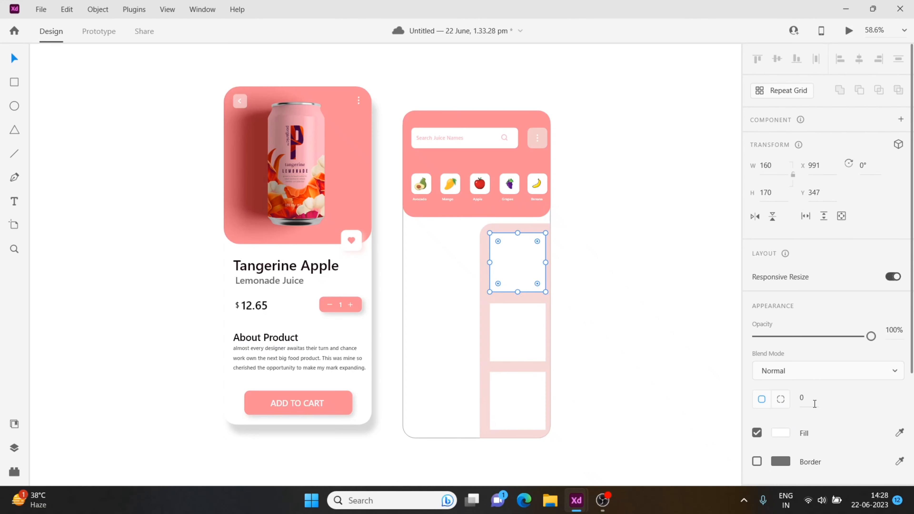
click(810, 399)
text(20)
key(Return)
click(517, 332)
click(805, 397)
text(15)
key(Return)
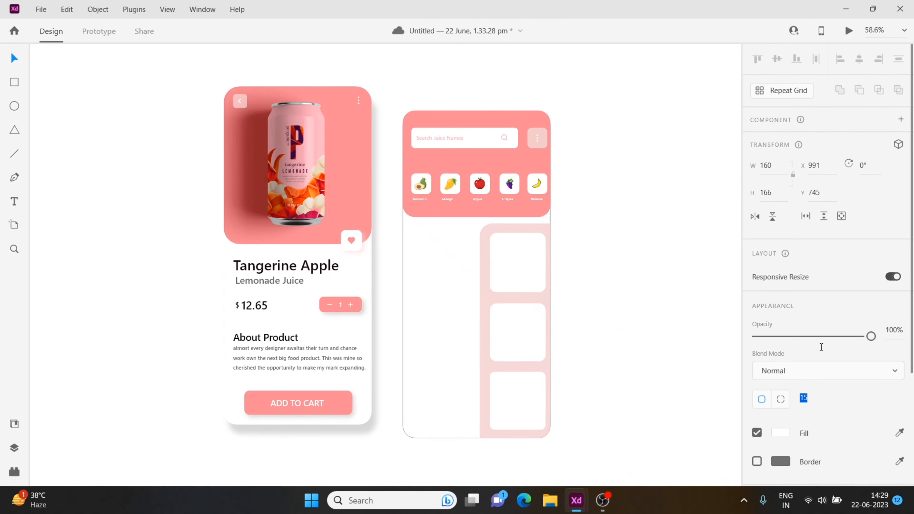
click(636, 400)
Step: Import the pink lemonade can picture, scale it down and move it over the top card
click(41, 9)
click(53, 268)
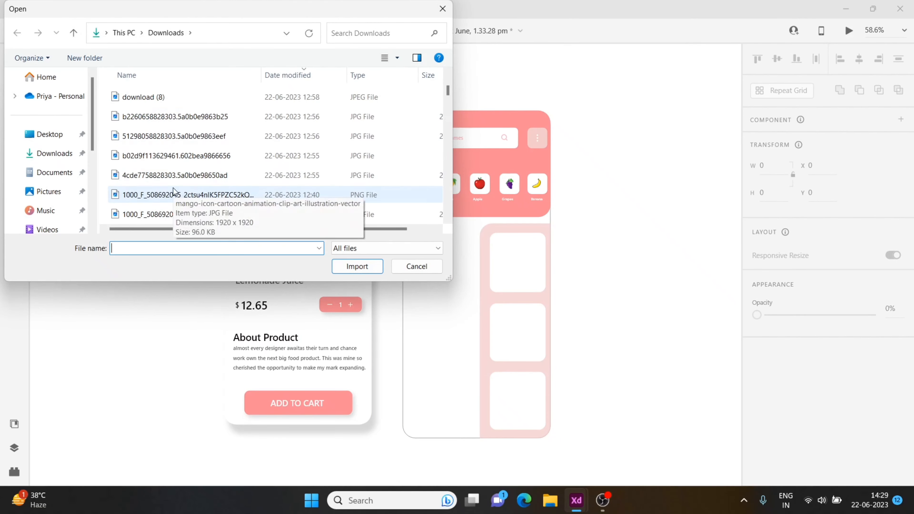
double_click(233, 194)
drag(125, 98, 452, 310)
drag(515, 314, 505, 223)
Step: Mask the pink can picture with the top card, and resize and reposition it so the can is centered
shift+click(514, 242)
right_click(510, 258)
click(554, 181)
double_click(519, 266)
drag(621, 207, 544, 254)
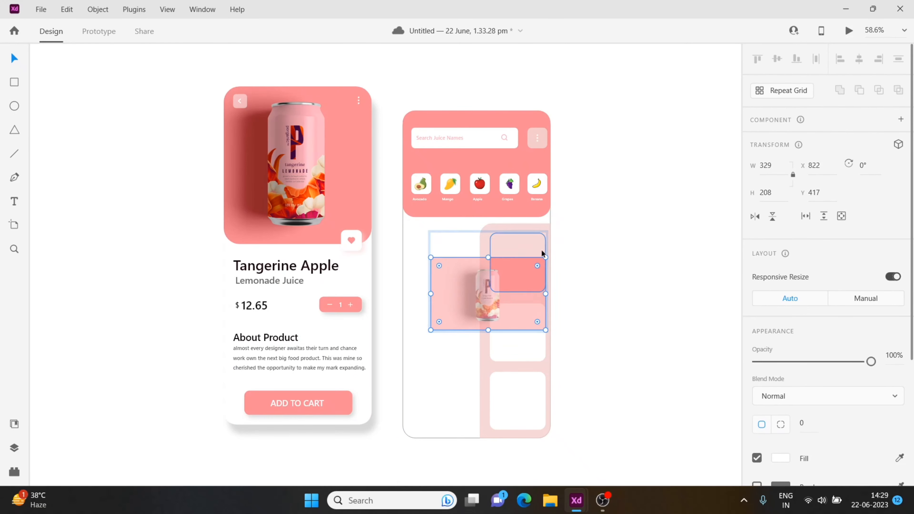
drag(514, 280, 544, 251)
click(626, 261)
Step: Import the purple lemonade can picture, scale it down and move it over the bottom card
key(ctrl+shift+i)
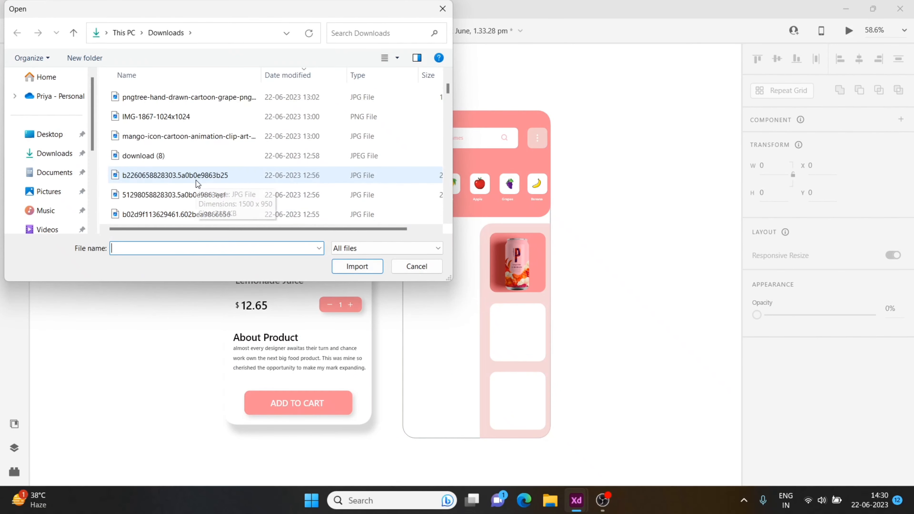
click(203, 138)
click(347, 262)
drag(124, 99, 446, 335)
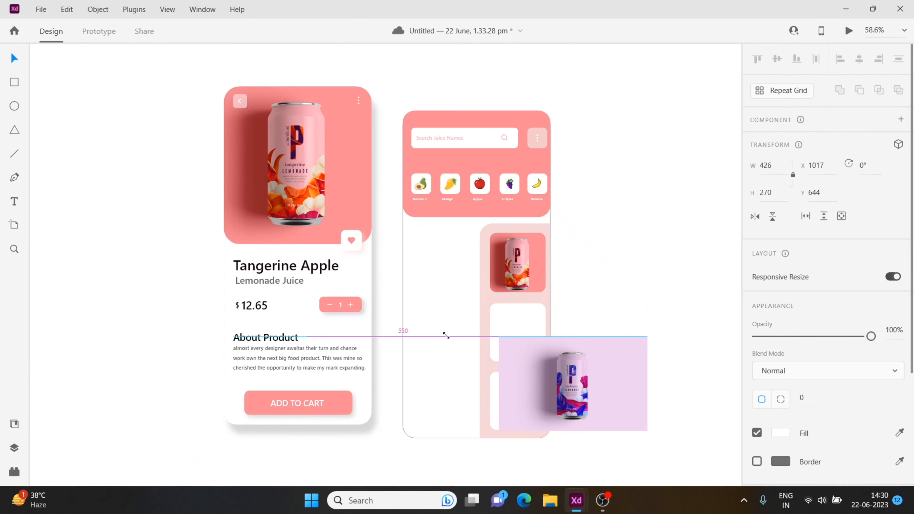
click(505, 386)
drag(536, 354, 510, 388)
Step: Mask the purple can picture with the bottom card, and shrink and center the can inside it
shift+click(514, 407)
key(ctrl+shift+m)
double_click(517, 419)
drag(603, 362, 568, 370)
drag(520, 409, 526, 388)
click(630, 351)
Step: Import the yellow lemonade can picture, scale it down and move it over the middle card
key(ctrl+shift+i)
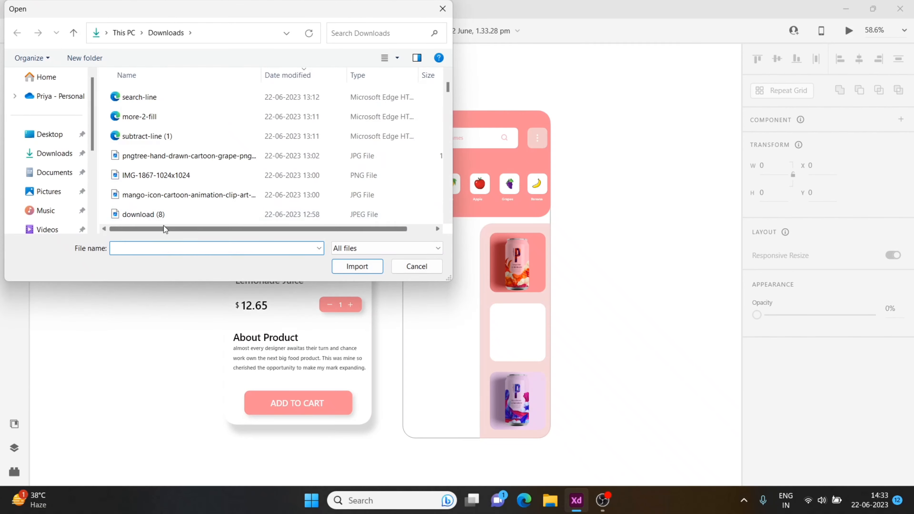
click(174, 174)
click(344, 268)
drag(119, 98, 499, 337)
click(518, 314)
drag(561, 374, 507, 311)
Step: Mask the yellow can picture with the middle card, and resize and center the can inside it
shift+click(513, 342)
right_click(507, 340)
click(513, 347)
double_click(511, 343)
drag(596, 292, 579, 303)
drag(521, 339, 517, 331)
click(611, 282)
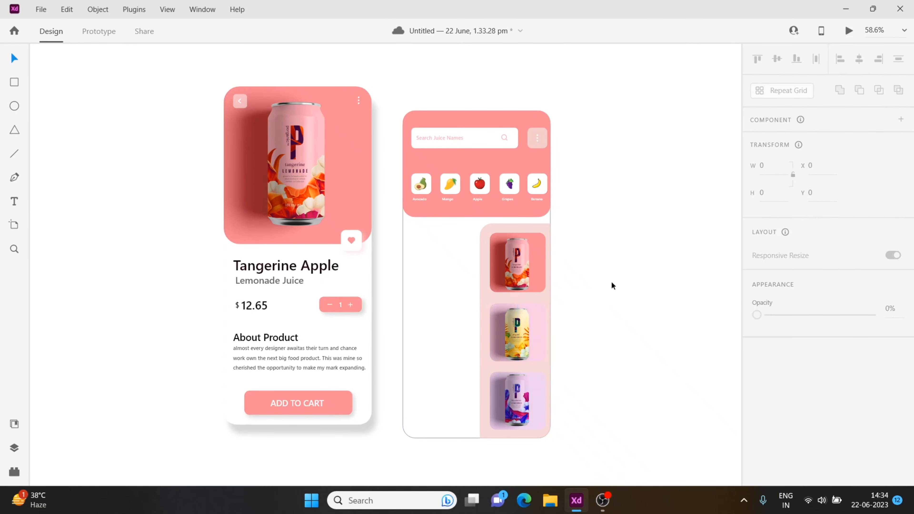
double_click(534, 323)
click(657, 322)
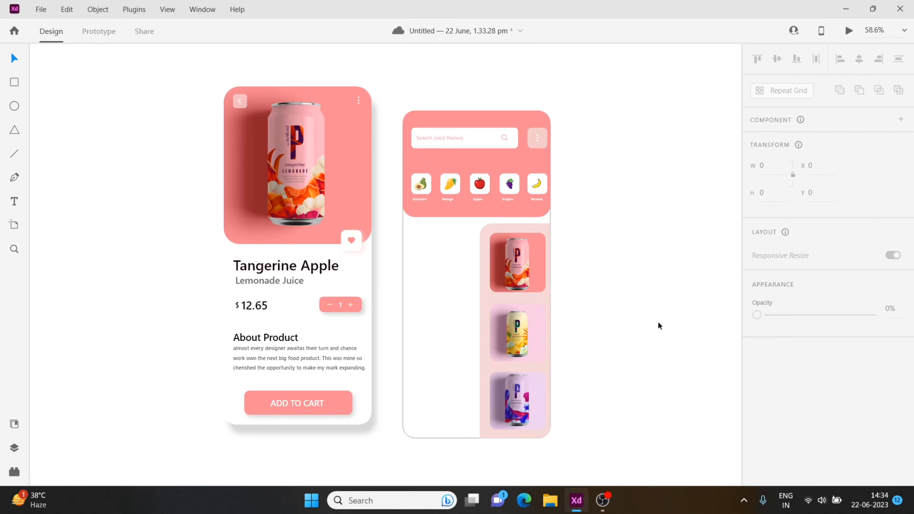
Step: Add the title-case text "Apple Juice" at size 16 in a box 187 wide beside the top can card
key(t)
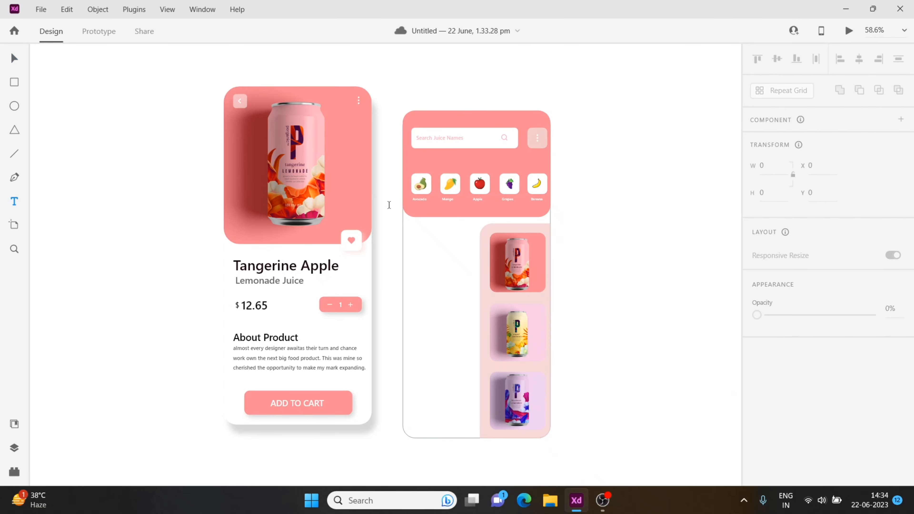
click(410, 241)
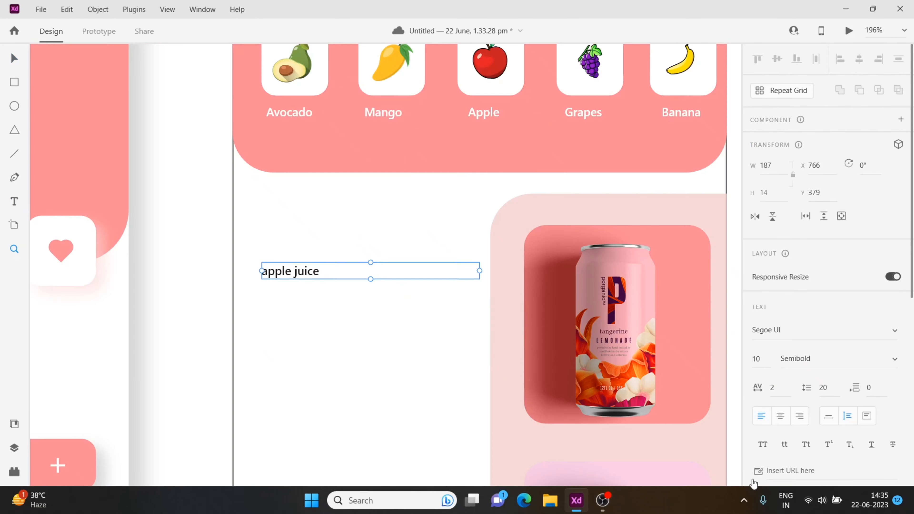
text(16)
key(Return)
click(805, 444)
key(ctrl+0)
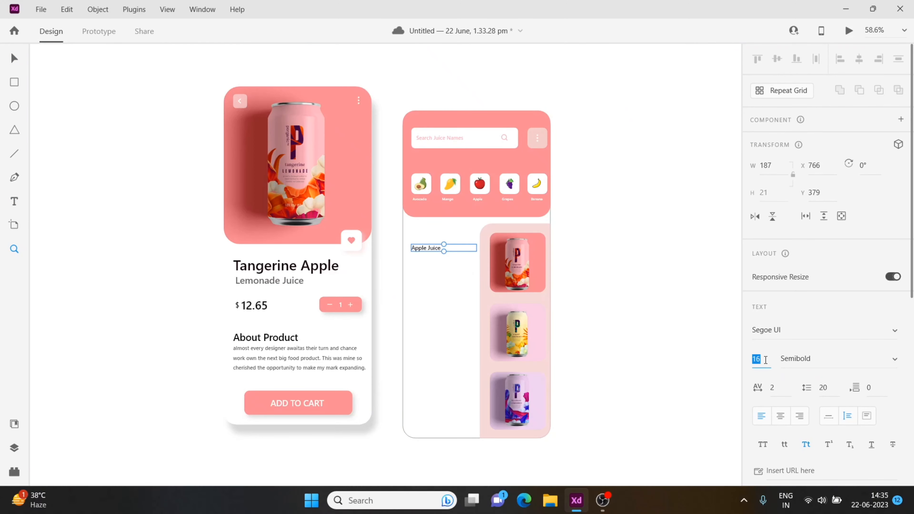
Step: Make the "Apple Juice" title bold at size 21 and narrow its text box to 130 wide
click(879, 359)
click(827, 316)
scroll(612, 330, up, 1)
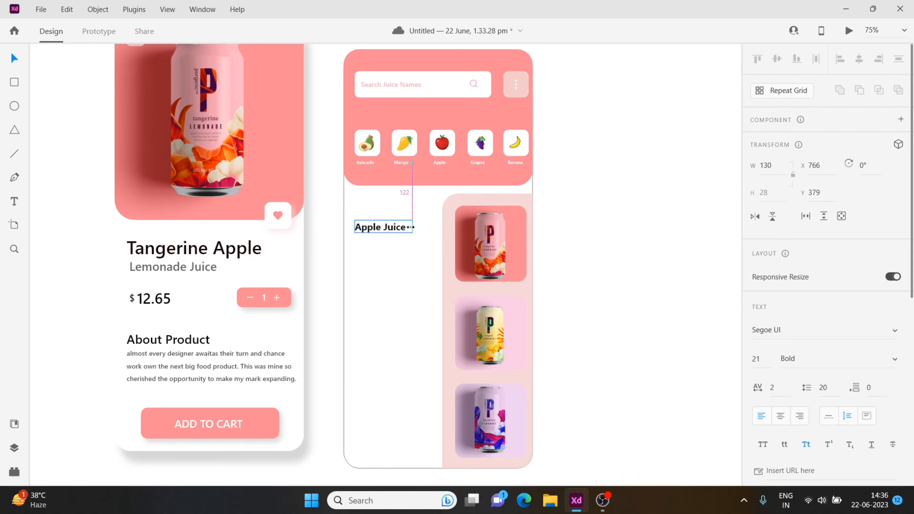
click(377, 230)
Step: Add the description "almost every desingner awaites their turn and chance work own big food" under the title in Semibold at size 11
drag(355, 246, 438, 281)
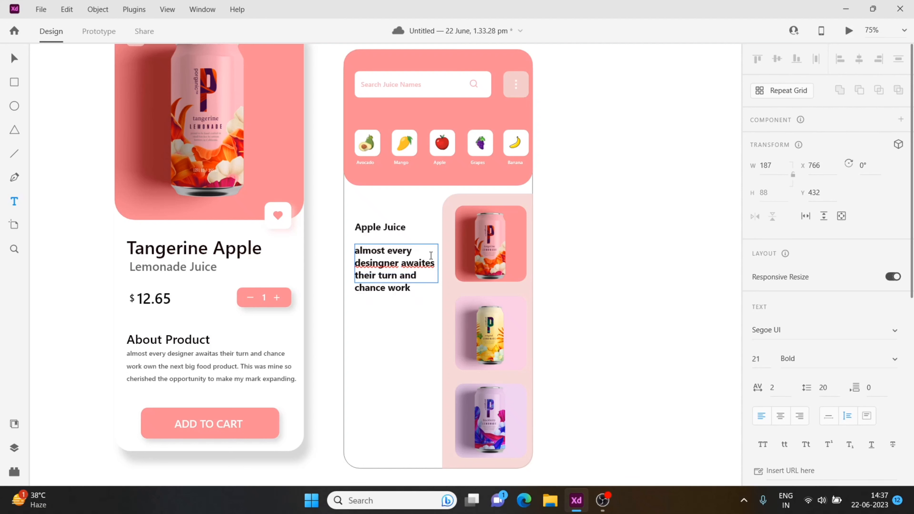
click(13, 60)
click(765, 359)
key(Down)
key(Down)
key(Down)
key(Down)
key(Down)
key(Down)
key(Down)
key(Down)
key(Down)
key(Down)
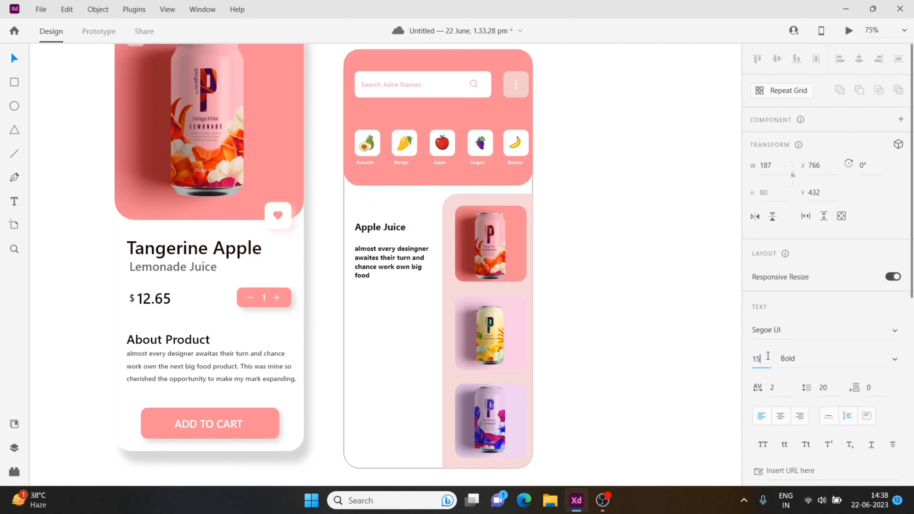
click(894, 359)
click(855, 316)
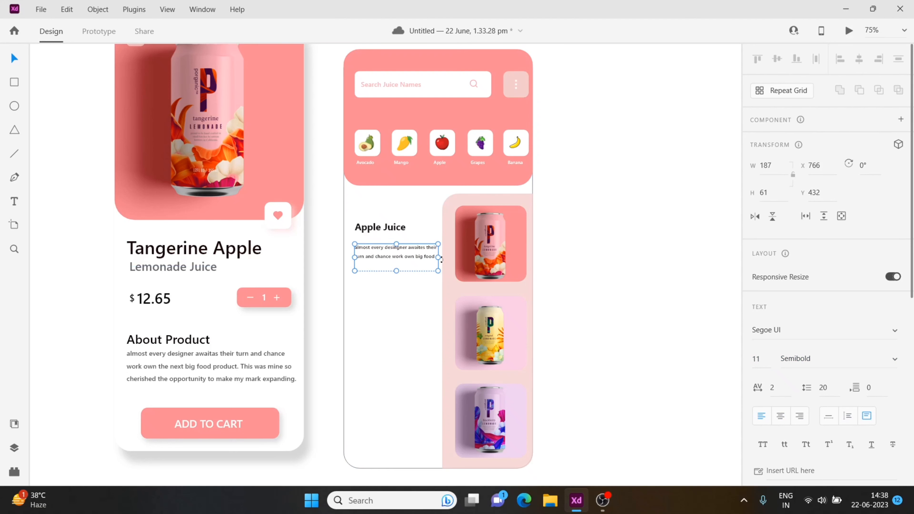
Step: Set the description's line spacing to 18 and move it up close beneath the "Apple Juice" title
click(832, 387)
key(Down)
key(Down)
key(Down)
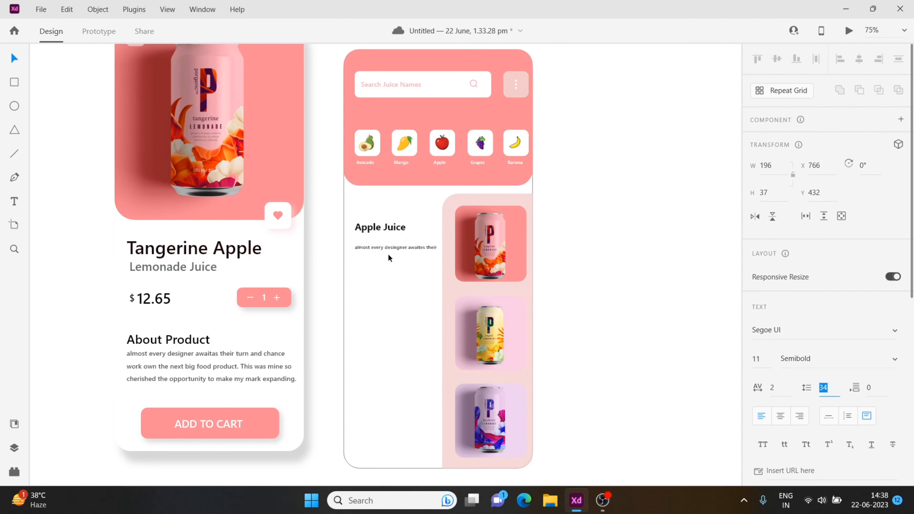
key(Down)
key(Down)
key(Down)
key(Down)
key(Down)
key(Down)
key(Down)
key(Down)
key(Down)
key(Down)
key(Down)
key(Down)
key(Down)
key(Down)
key(Down)
key(Down)
drag(415, 256, 416, 249)
click(414, 269)
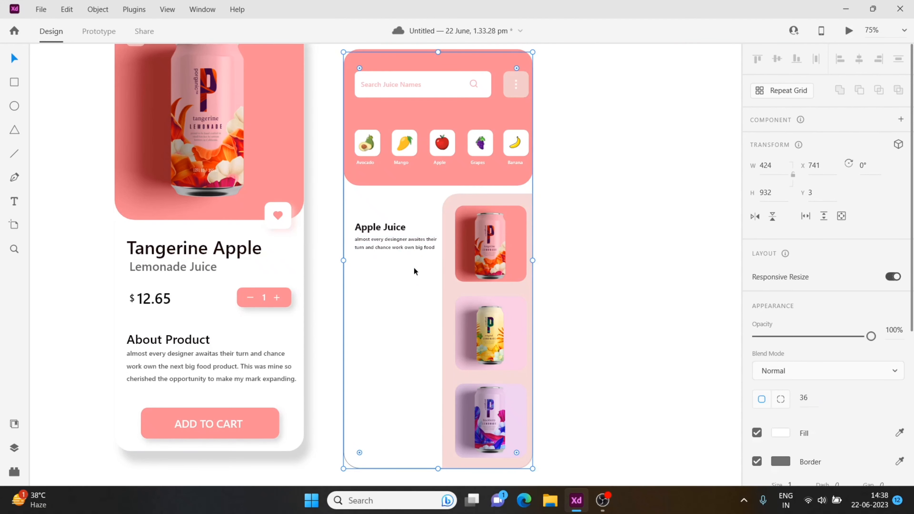
Step: Copy the product screen's $12.65 price to below the Apple Juice description and lock the home screen's background card
click(135, 252)
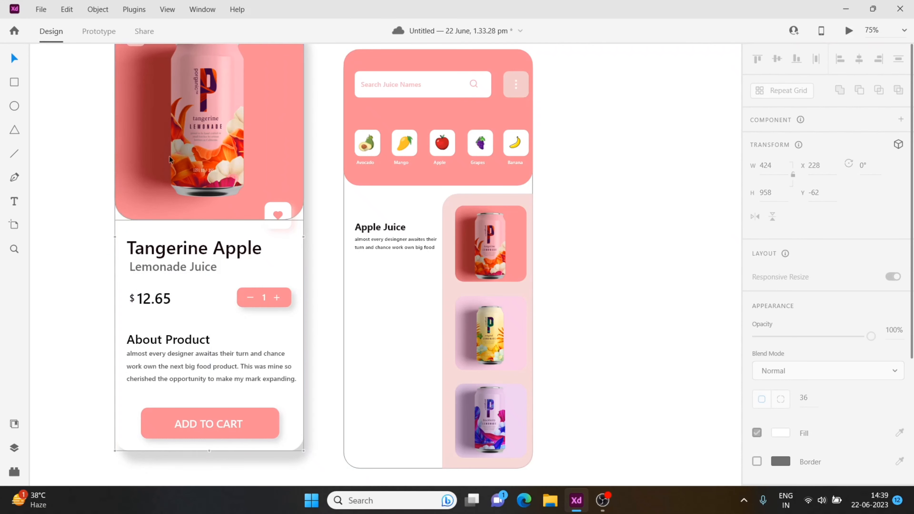
drag(194, 283, 124, 316)
alt+drag(171, 297, 419, 288)
click(399, 330)
click(382, 270)
click(353, 259)
right_click(374, 324)
click(400, 104)
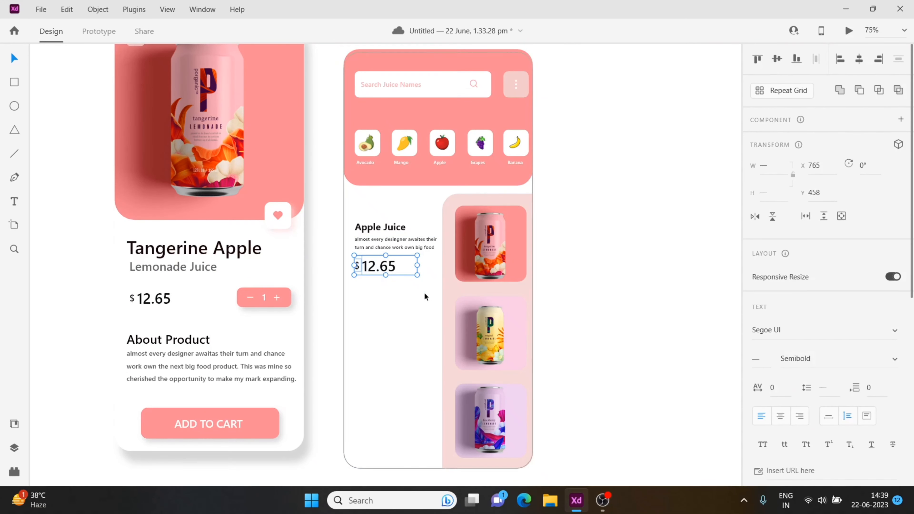
Step: Try shrinking the copied price under the description, and delete both its amount and dollar sign
drag(417, 255, 402, 259)
click(372, 316)
click(374, 270)
key(Delete)
click(356, 269)
key(Delete)
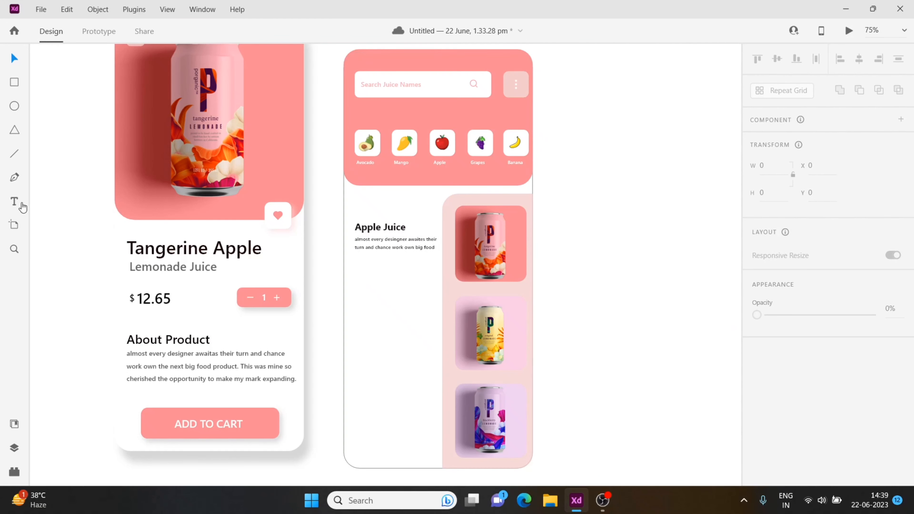
Step: Add a small "$" and the price "12.65" at size 23 side by side beneath the description
click(357, 264)
text($)
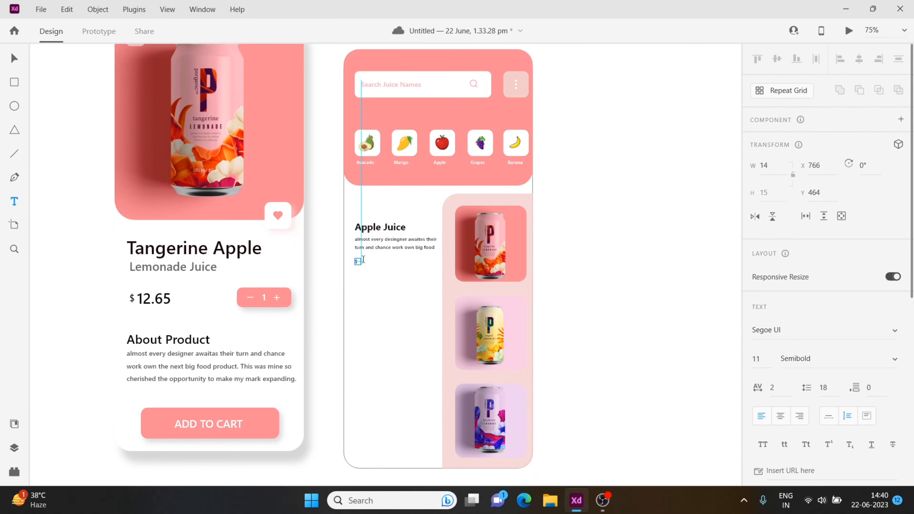
drag(368, 265, 409, 293)
text(12.65)
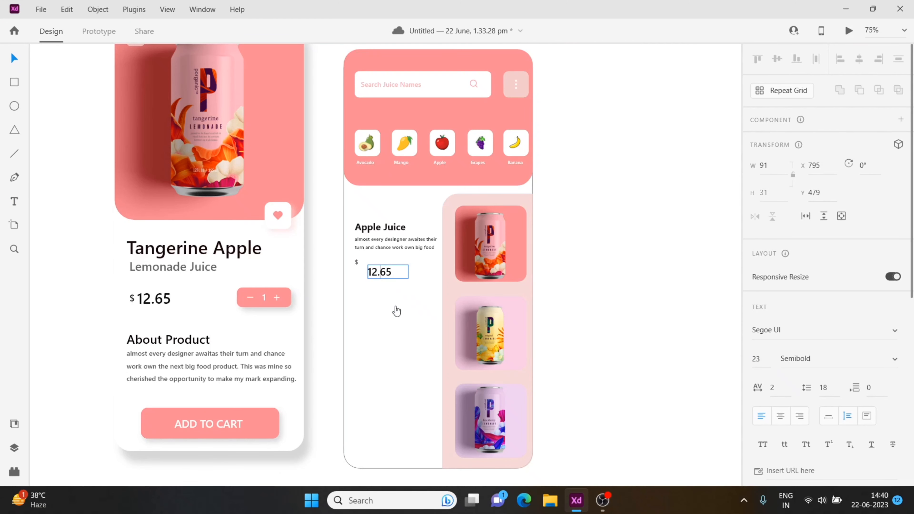
drag(383, 273, 379, 264)
click(383, 310)
Step: Nudge the dollar sign 3 units towards the price, set it to size 13, and make "12.65" bold
click(357, 262)
key(Right)
key(Right)
key(Right)
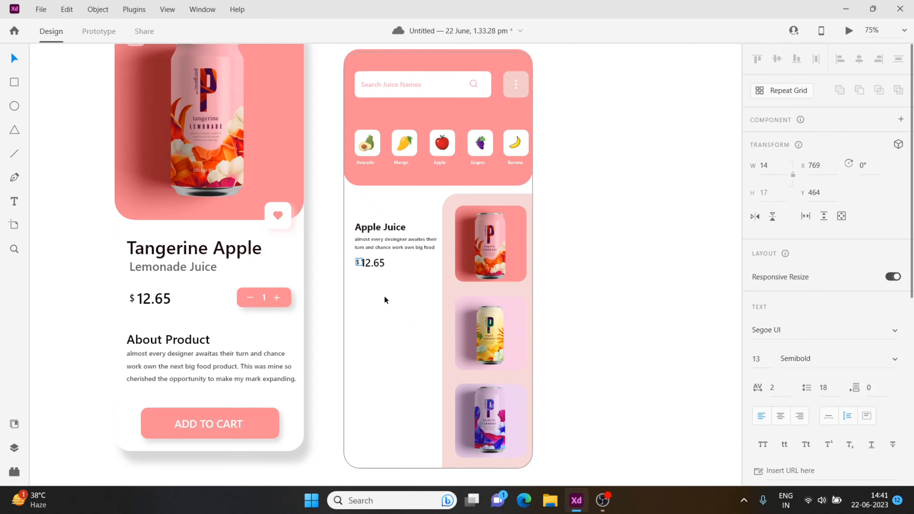
click(384, 300)
click(377, 263)
click(836, 359)
click(834, 386)
click(391, 306)
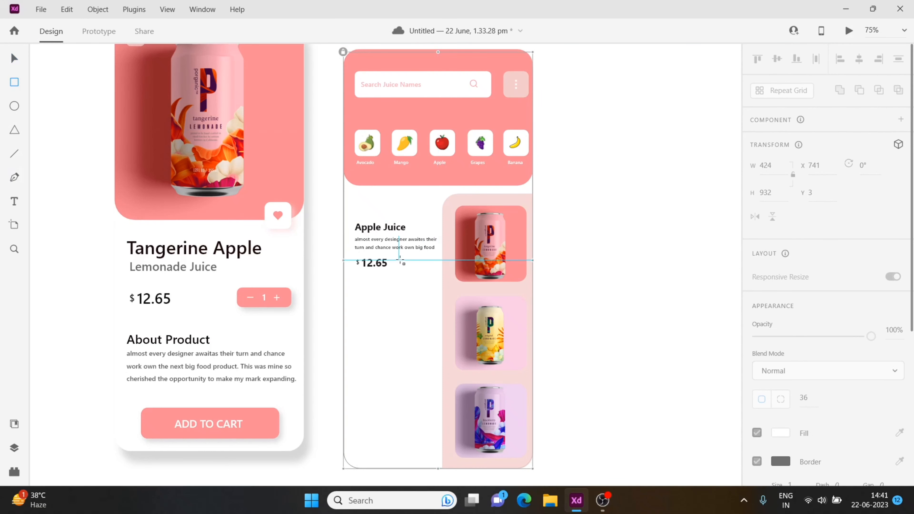
Step: Add a pink rounded quantity button with a minus sign beside the $12.65 price, and lower the price level with it
drag(394, 257, 434, 274)
click(13, 59)
drag(354, 253, 355, 267)
key(ctrl+z)
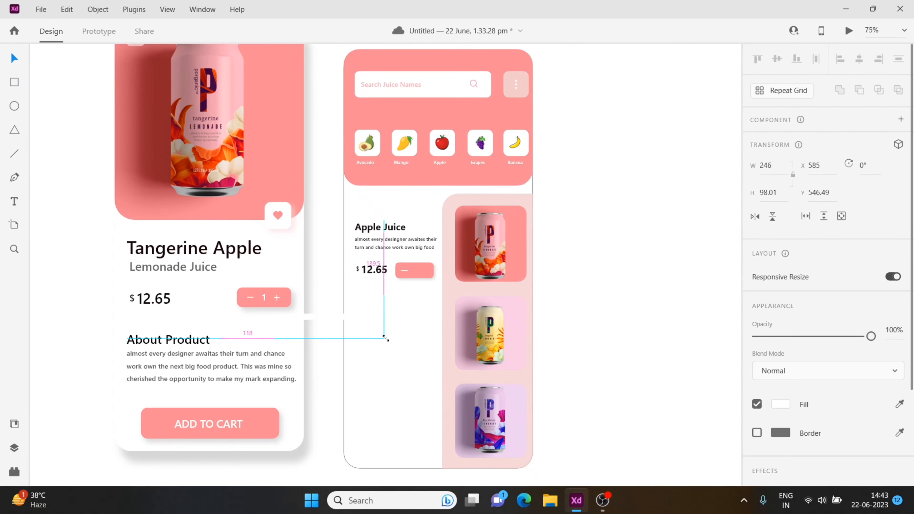
drag(367, 317, 438, 344)
drag(455, 321, 413, 350)
key(Delete)
Step: Import the plus icon from the Downloads folder and fill it white
click(40, 13)
click(71, 230)
scroll(155, 138, down, 2)
scroll(216, 158, up, 1)
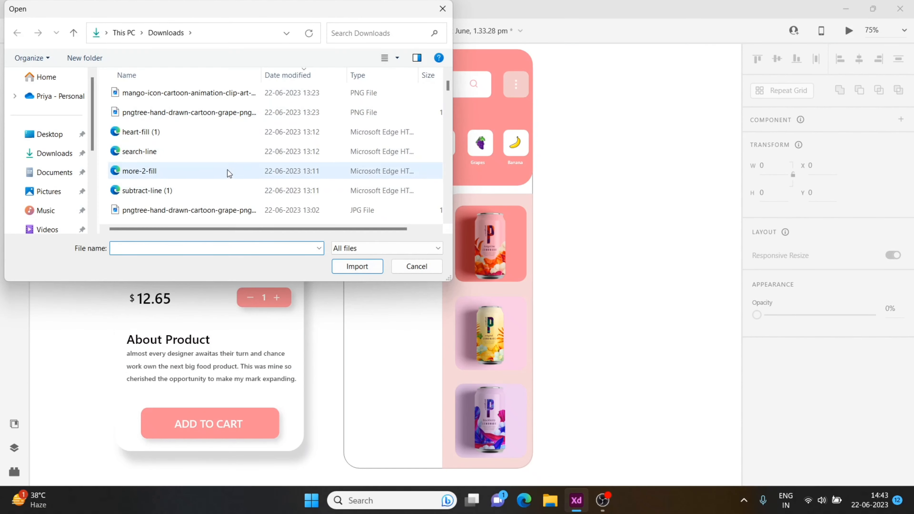
scroll(227, 169, down, 4)
click(230, 117)
click(356, 266)
click(781, 403)
click(603, 318)
click(572, 306)
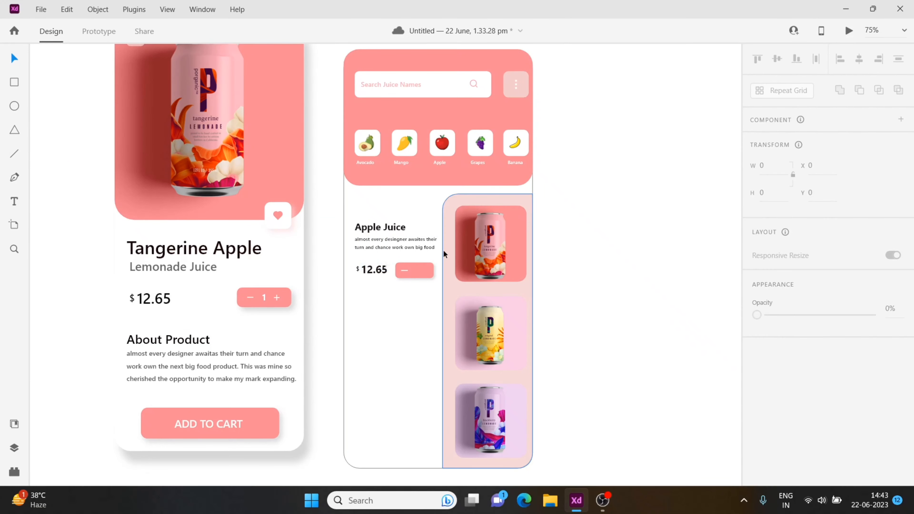
Step: Add a white "1" at size 19 on the pink quantity button
click(415, 270)
key(t)
drag(407, 267, 424, 288)
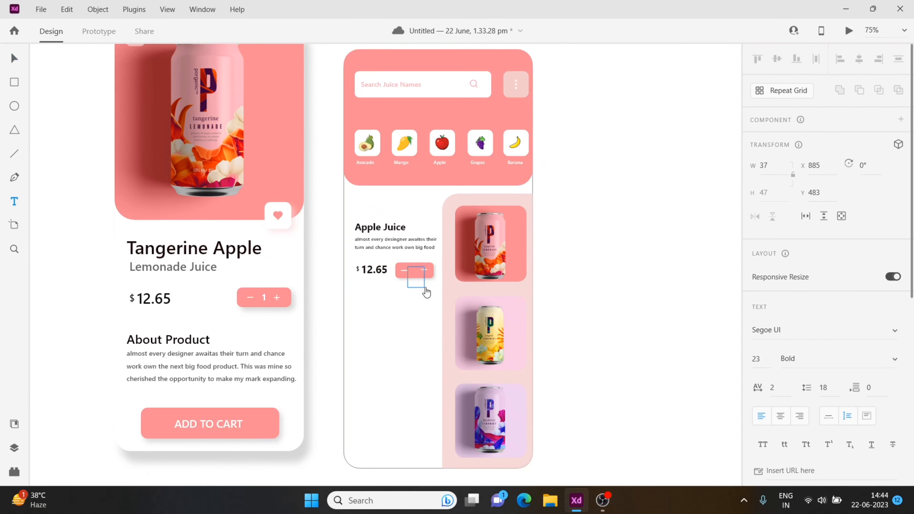
click(18, 61)
scroll(810, 396, down, 5)
click(780, 410)
click(605, 320)
scroll(828, 396, up, 5)
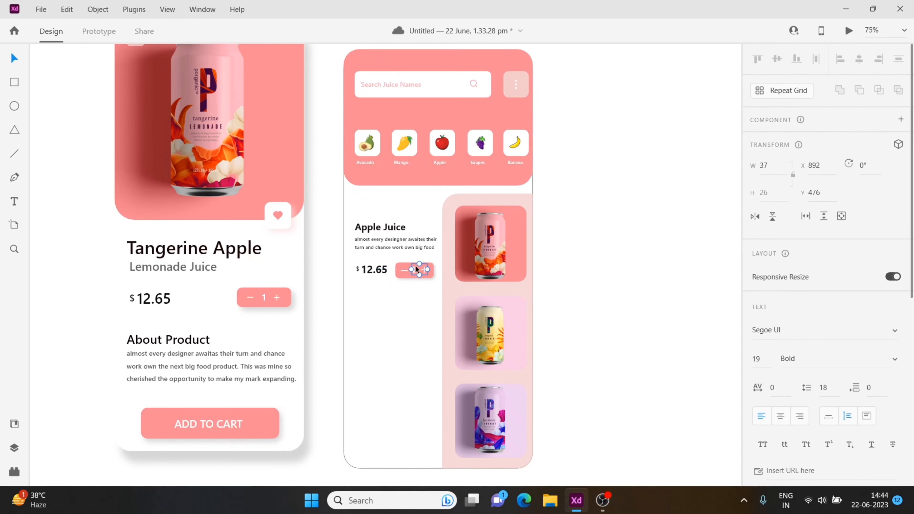
Step: Position the "1" between the minus and plus signs and change its weight to Semibold
drag(415, 269, 417, 269)
click(408, 300)
click(415, 269)
click(894, 359)
click(874, 310)
click(428, 415)
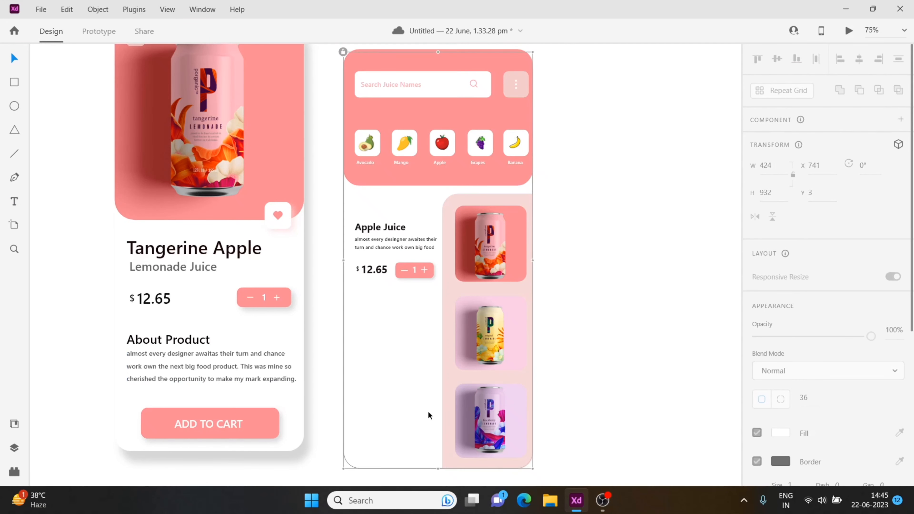
Step: Shrink the minus sign to 15 wide and center the "1" in a box 19 wide between the two signs
click(407, 274)
click(403, 271)
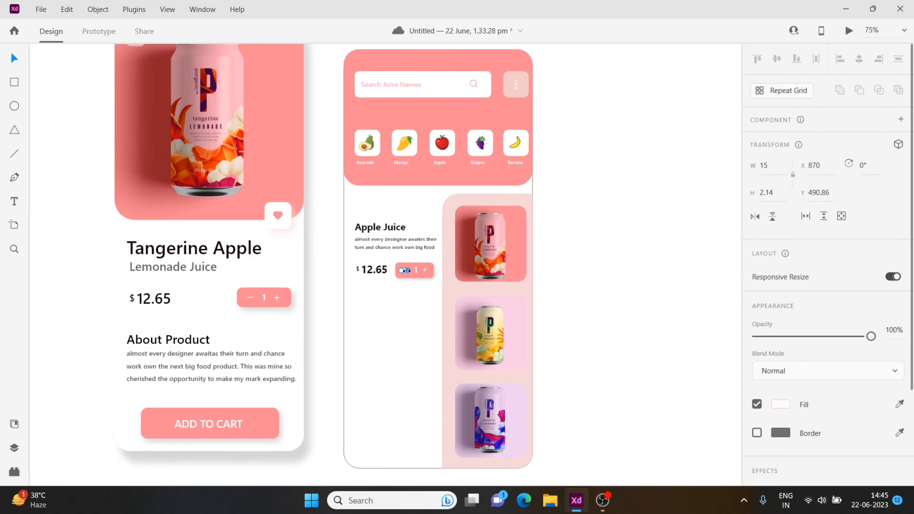
click(404, 287)
drag(416, 270, 417, 271)
click(421, 329)
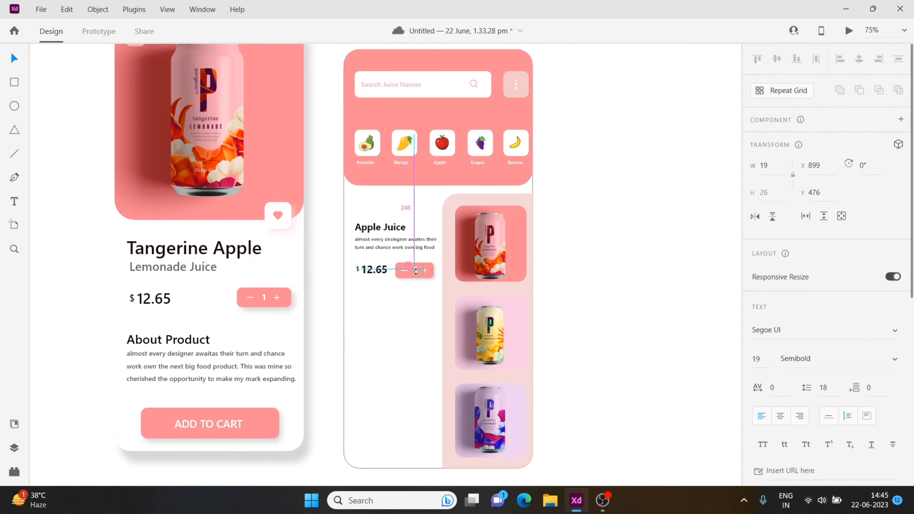
click(413, 300)
Step: Duplicate the Apple Juice title, description, price and quantity button beside the middle and bottom can cards
drag(356, 212, 366, 290)
drag(400, 255, 391, 299)
drag(351, 213, 434, 316)
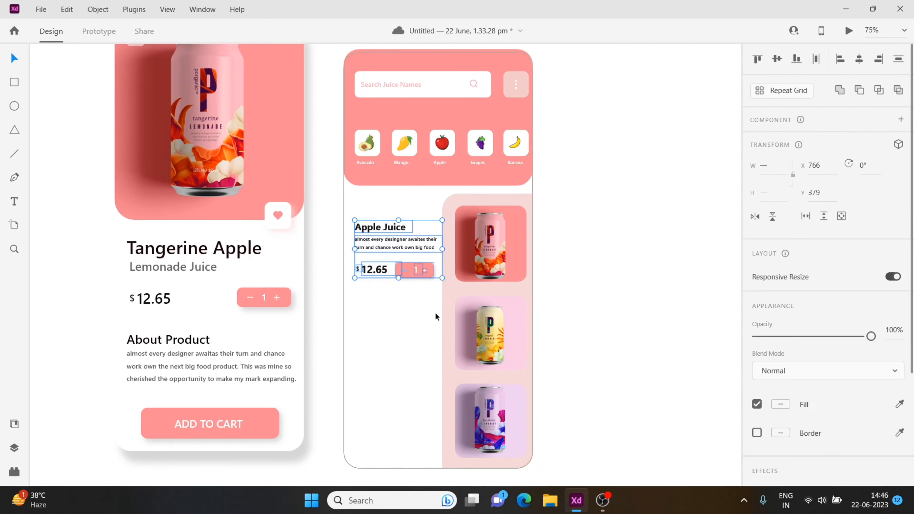
drag(409, 248, 413, 408)
Step: Change the middle item's title to "Pineapple Juice" and widen its text box to 169
double_click(371, 310)
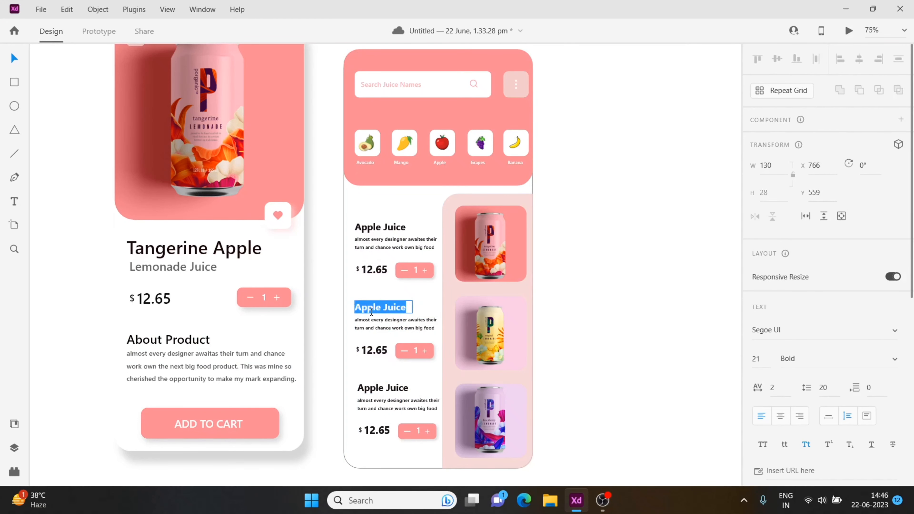
drag(409, 311, 404, 306)
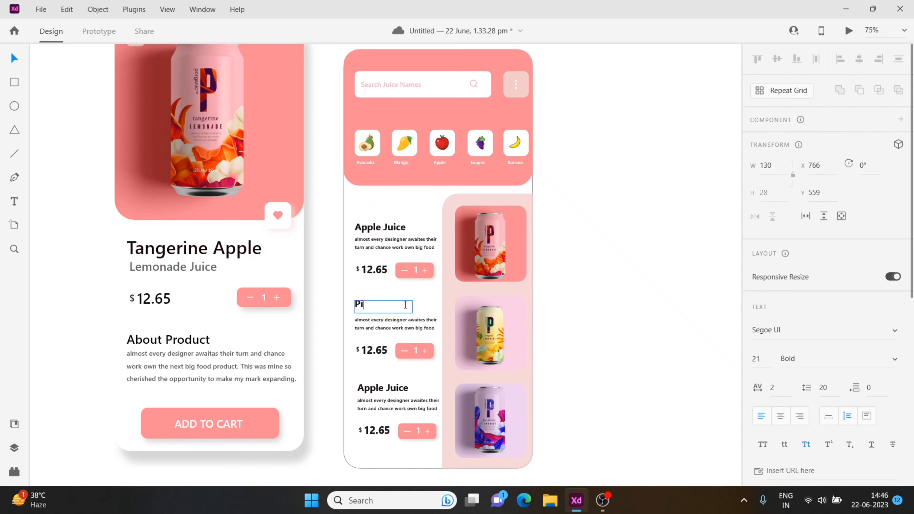
drag(412, 311, 430, 312)
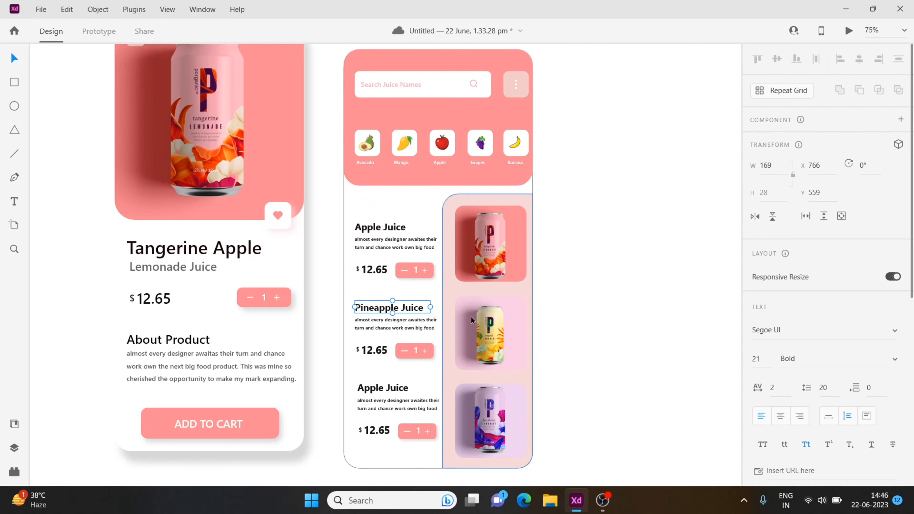
click(643, 298)
Step: Replace the Pineapple Juice description with "the whole idea of juicing is good if you one saying to diet and use it in limited"
double_click(428, 325)
click(428, 325)
key(ctrl+a)
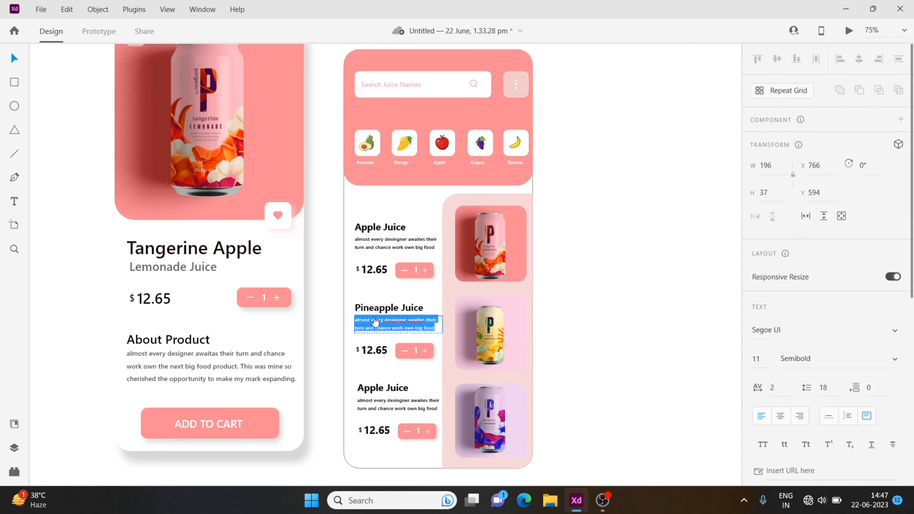
text(the wh)
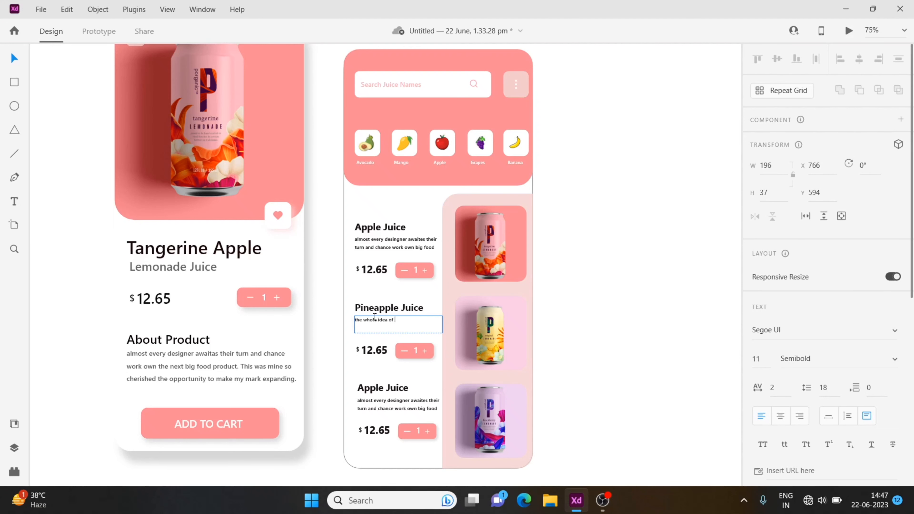
text(ole idea of)
key(Escape)
scroll(482, 392, up, 5)
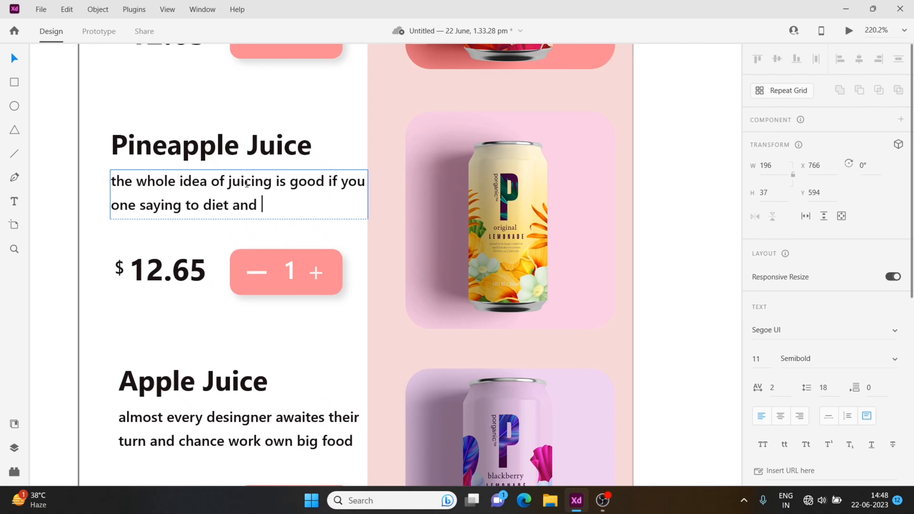
key(ctrl+0)
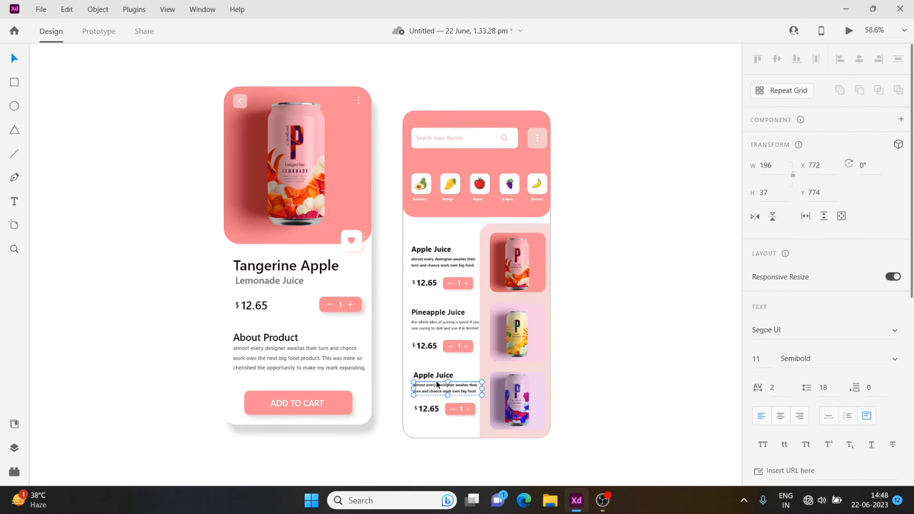
Step: Set the Pineapple Juice price to 13.99 and fill its quantity button amber yellow
double_click(430, 344)
text(13.9)
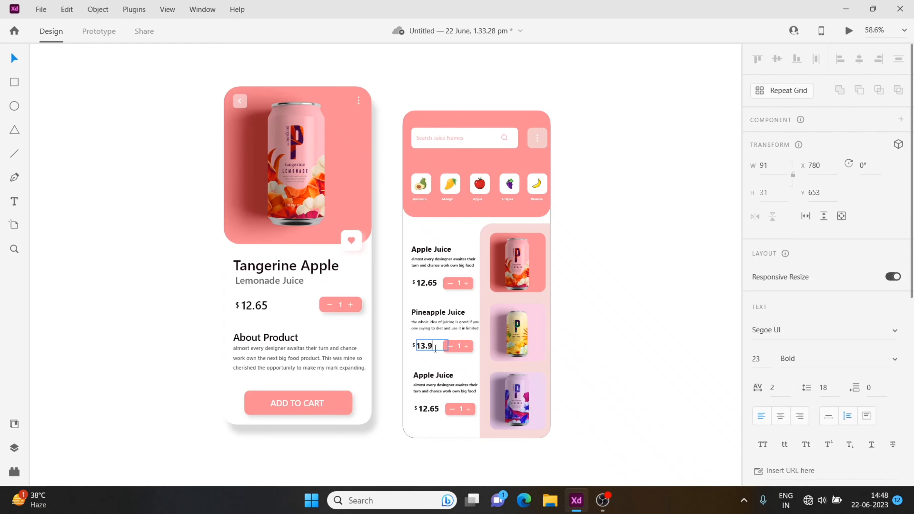
text(9)
click(465, 350)
click(777, 433)
click(603, 338)
Step: Change the bottom item to the title "Grapes Juice", the price 11.27 and a light purple quantity button
click(426, 377)
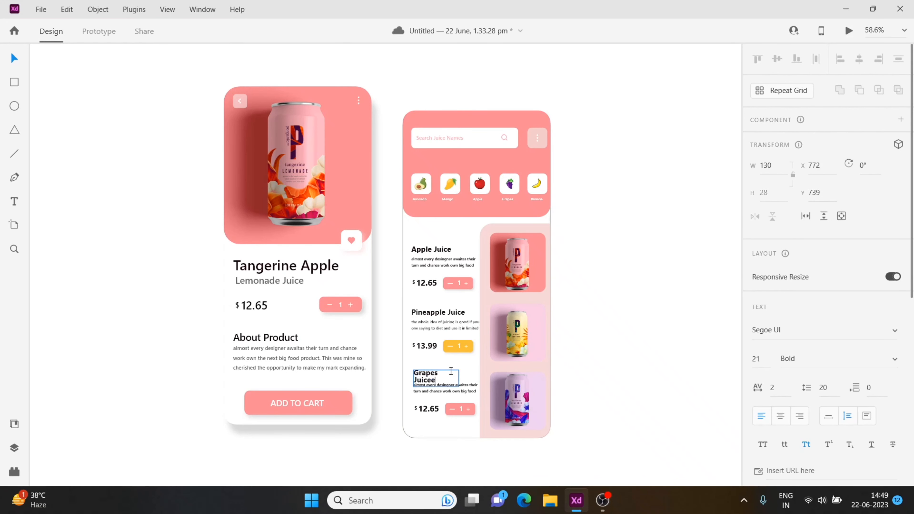
click(661, 392)
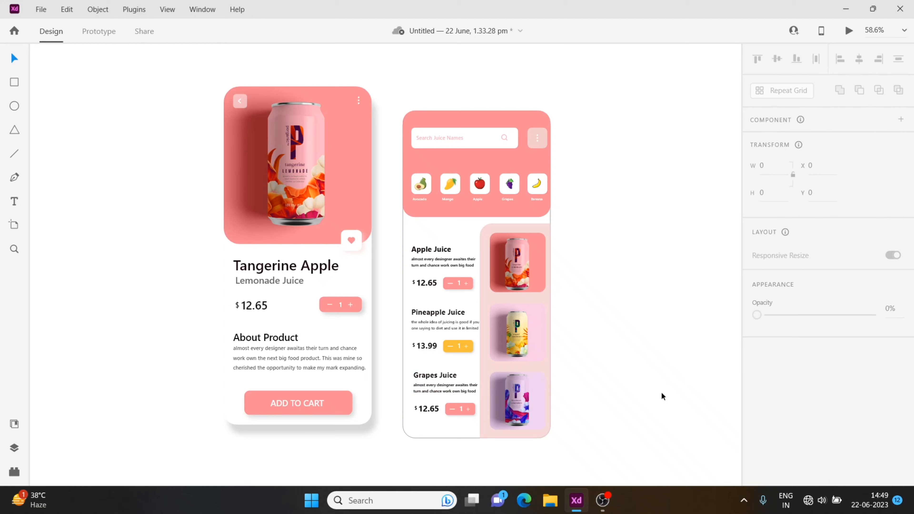
double_click(433, 409)
key(BackSpace)
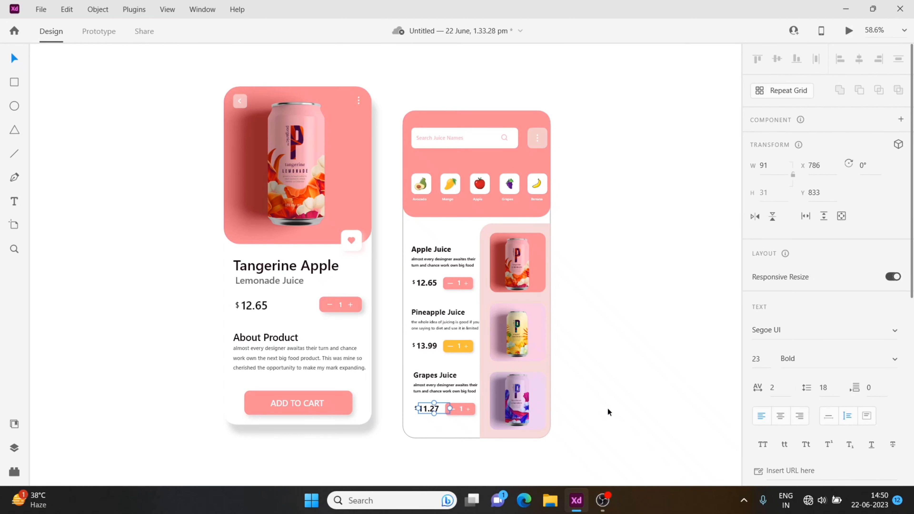
click(459, 409)
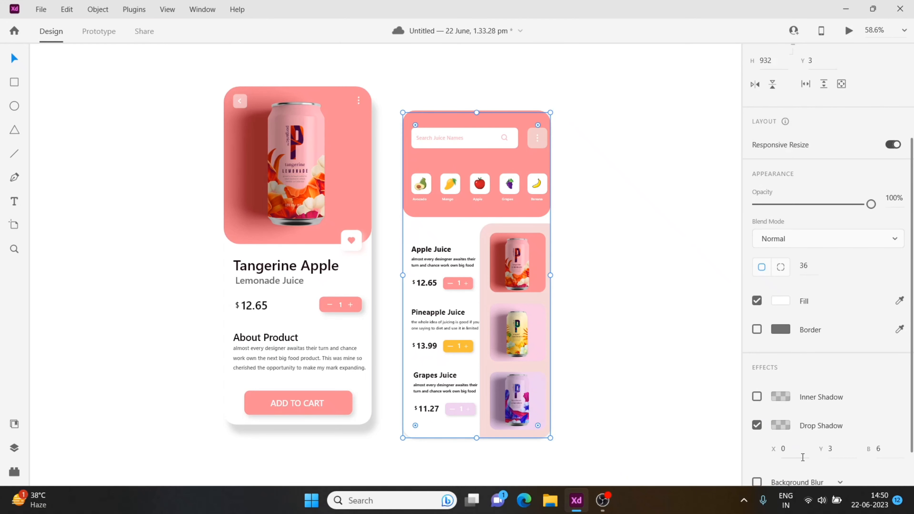
Step: Set the home screen background card's drop shadow to X 21, Y 21 and blur 32
click(802, 457)
text(21)
key(Tab)
text(21)
key(Tab)
text(32)
Step: Add a reddish inner shadow to the home screen background card with X 6, Y 25 and blur 25
click(757, 396)
click(780, 396)
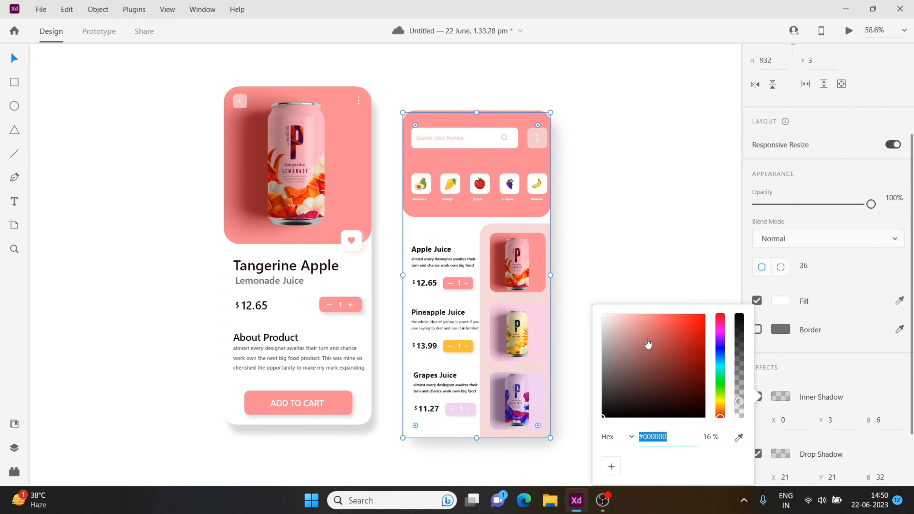
click(647, 343)
click(791, 420)
text(6)
key(Tab)
text(25)
key(Tab)
text(25)
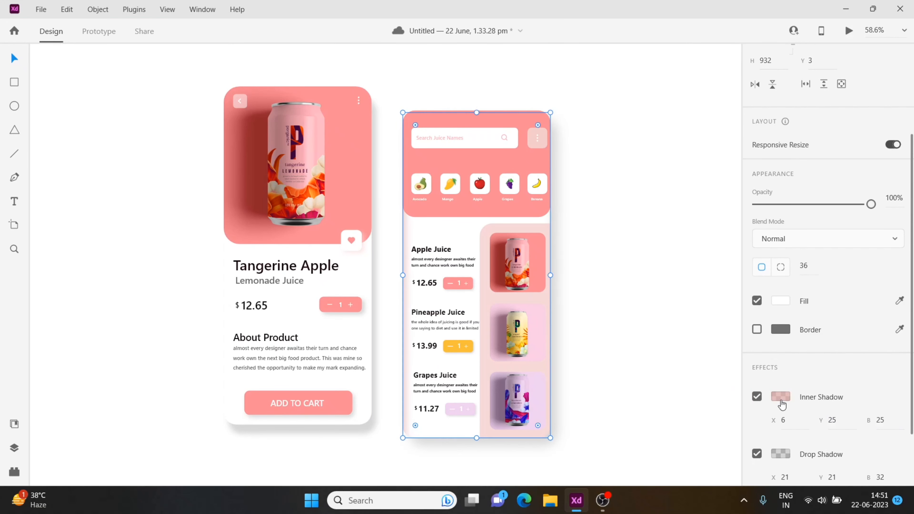
click(780, 396)
click(690, 329)
Step: Unlock the product detail screen's white background card and open its fill colour
scroll(691, 329, left, 3)
click(393, 332)
right_click(343, 317)
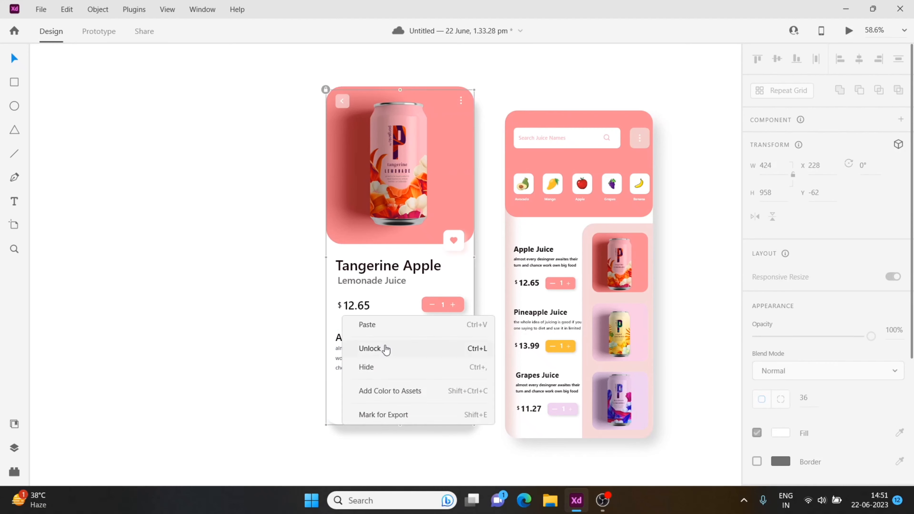
click(385, 348)
click(780, 432)
click(779, 433)
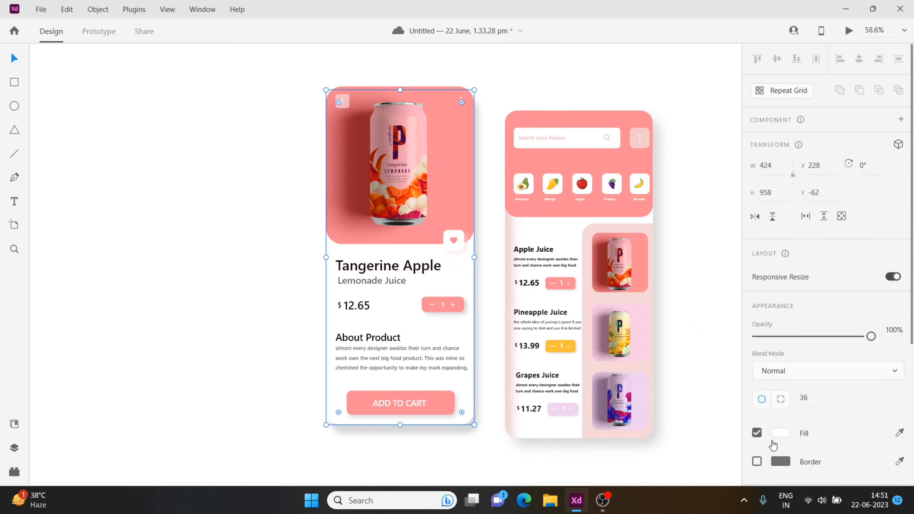
scroll(773, 445, down, 4)
click(718, 227)
scroll(718, 226, right, 3)
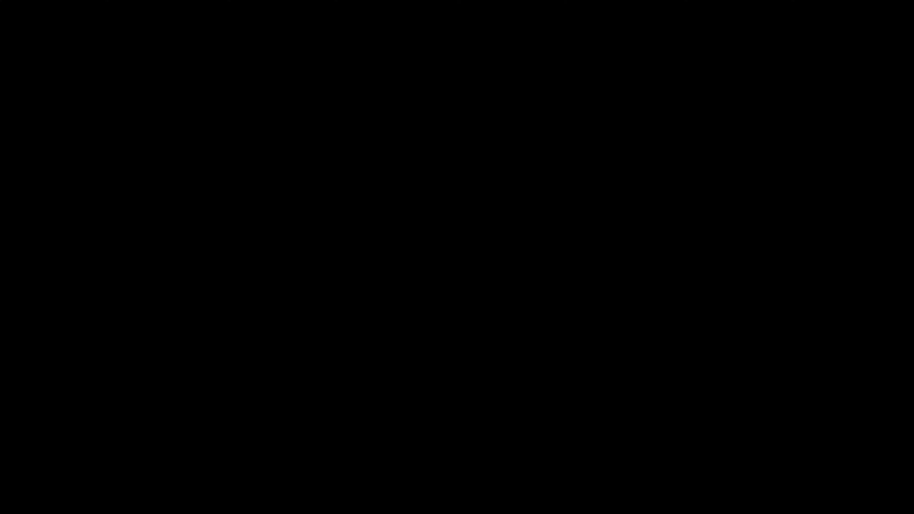